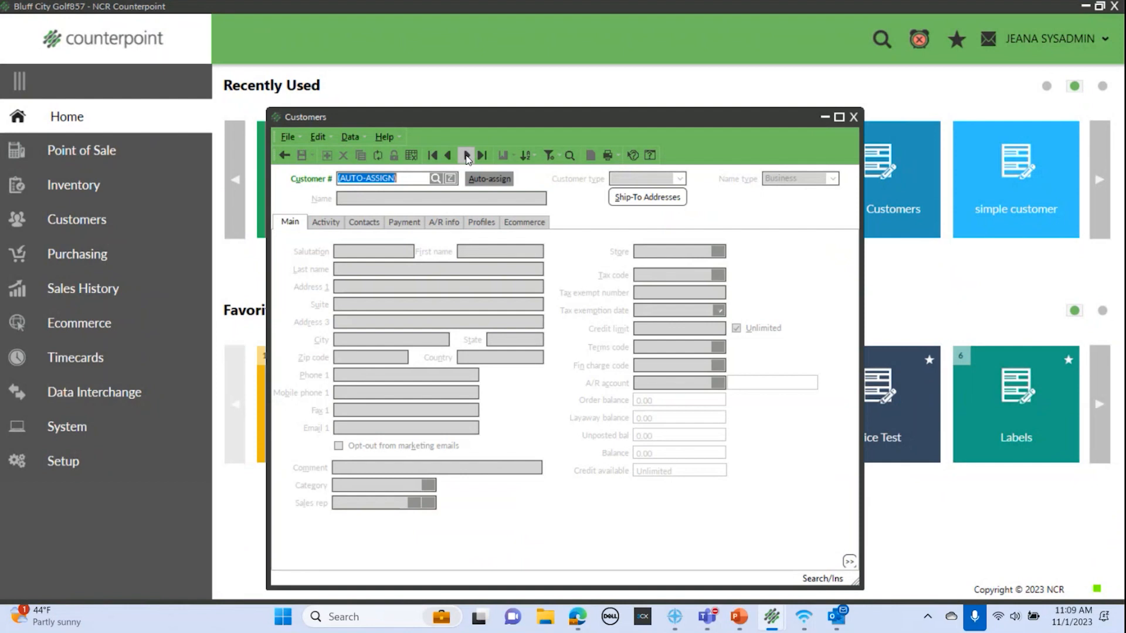
- Load the next customer record and check its Email 1 and empty Contacts-tab Email 2 fields
click(448, 154)
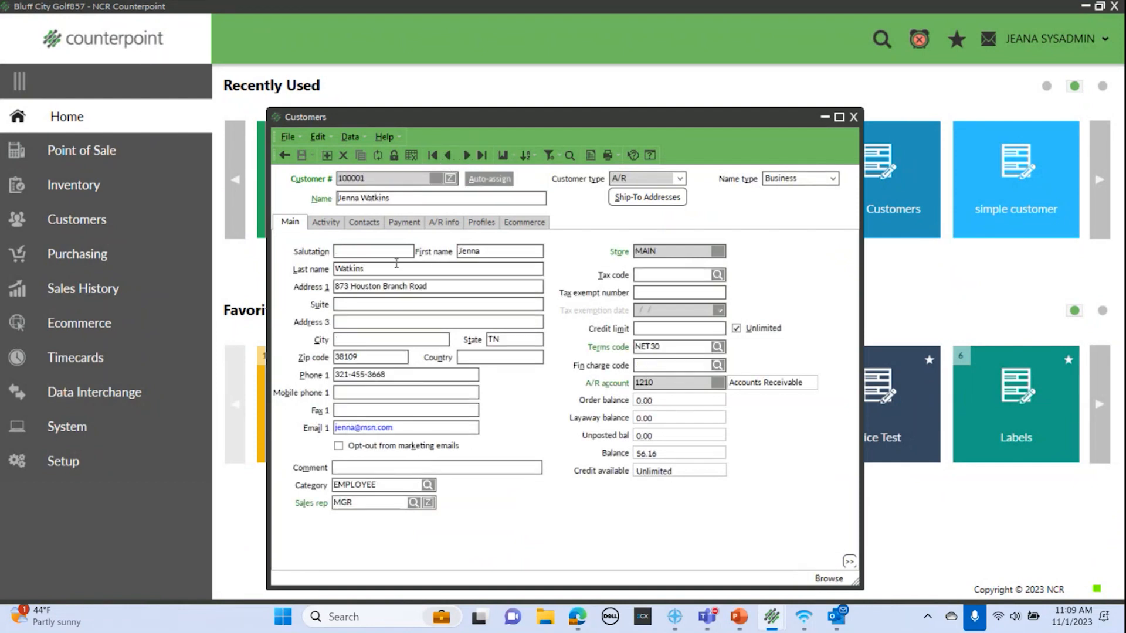
click(395, 430)
drag(395, 430, 299, 435)
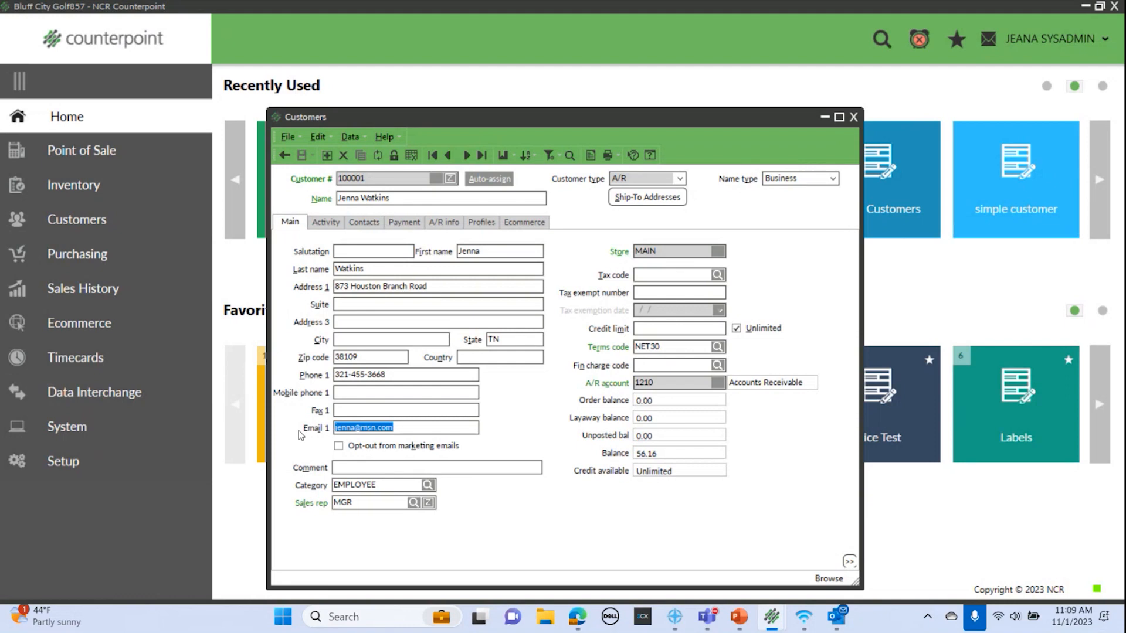
click(362, 224)
click(395, 401)
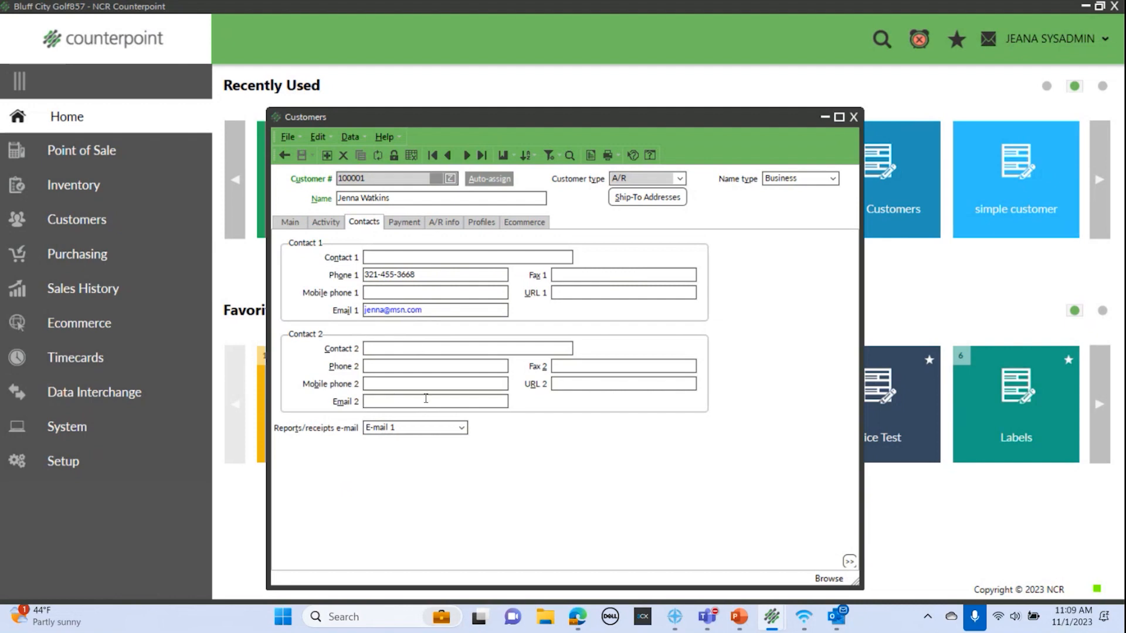
click(290, 223)
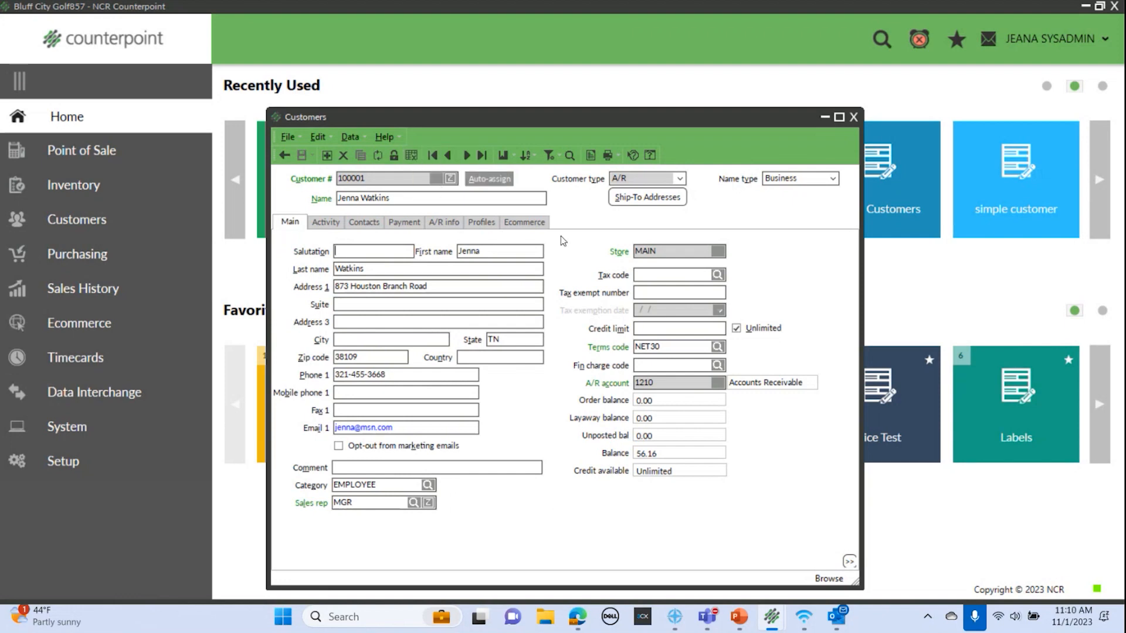
- Show the hidden Email 1 column in the Customer LookUp grid via the Column designer
click(569, 156)
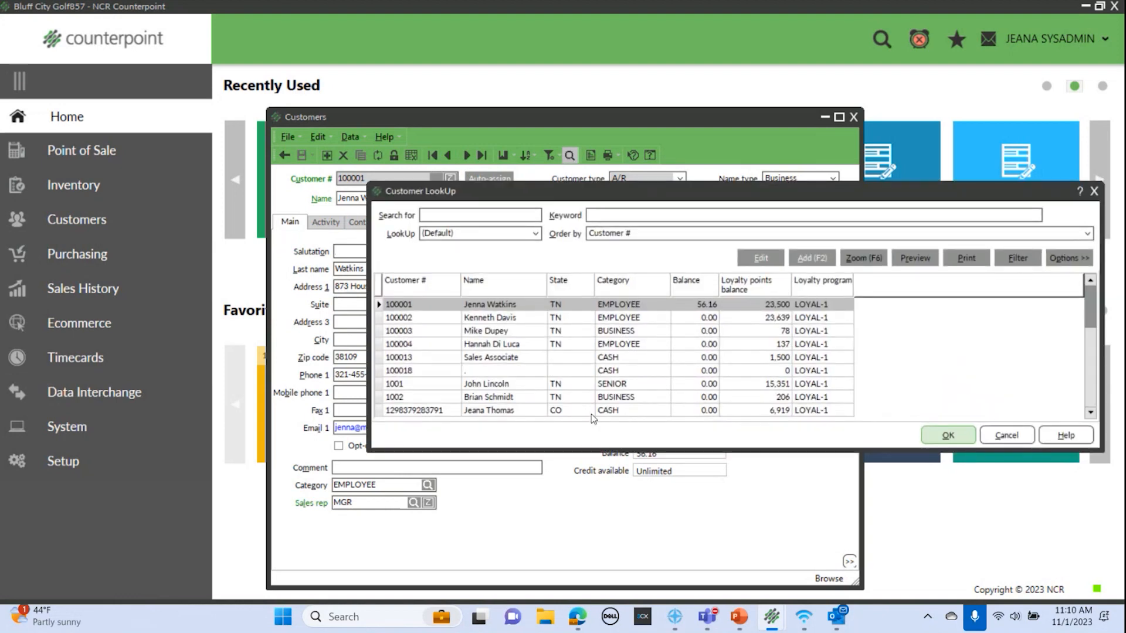
right_click(633, 296)
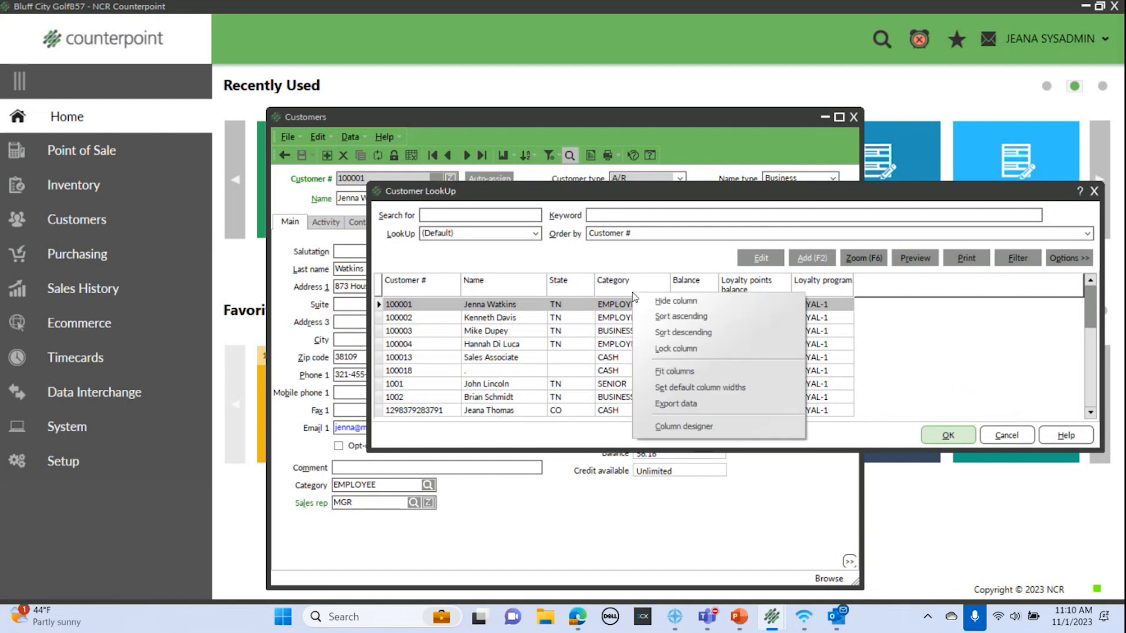
click(680, 425)
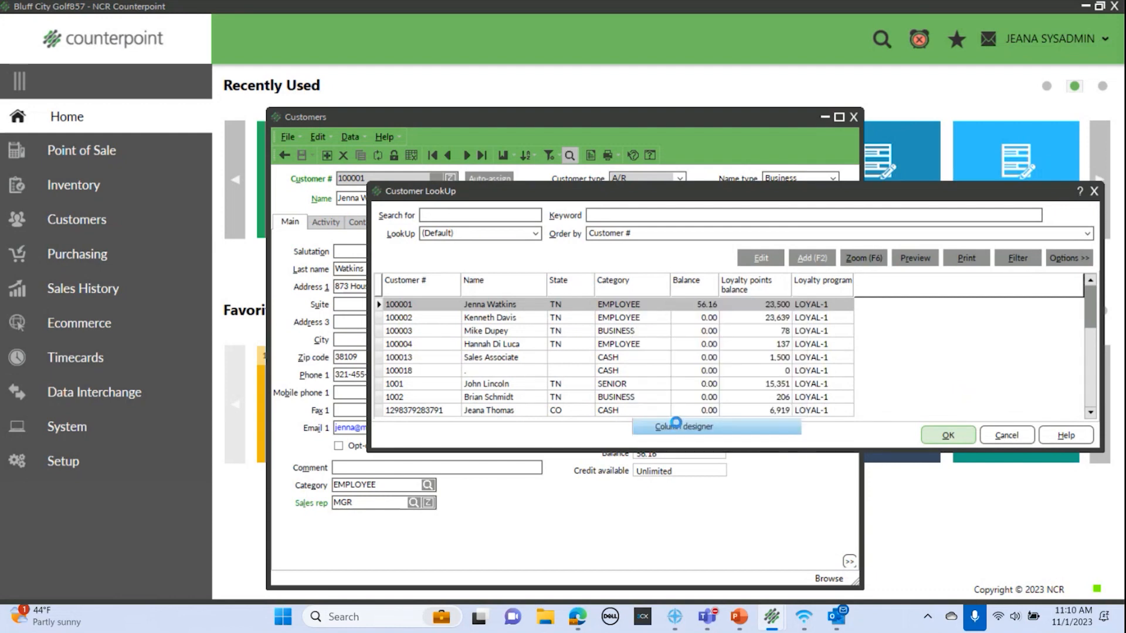
click(425, 324)
key(e)
click(519, 399)
click(518, 399)
click(518, 401)
scroll(419, 276, up, 2)
double_click(417, 289)
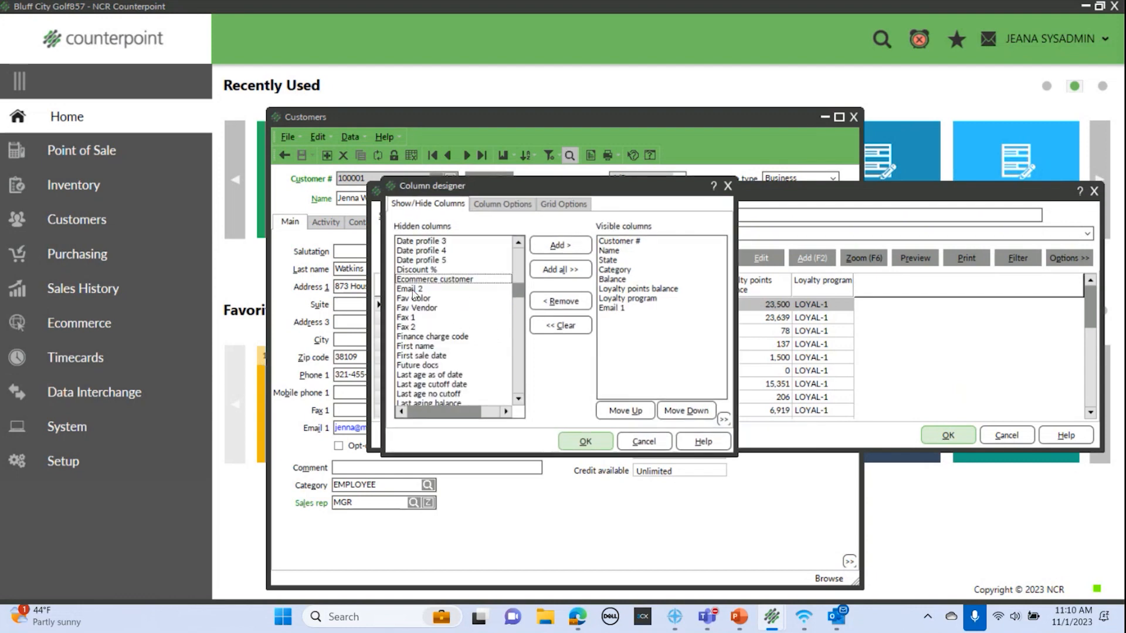
click(586, 441)
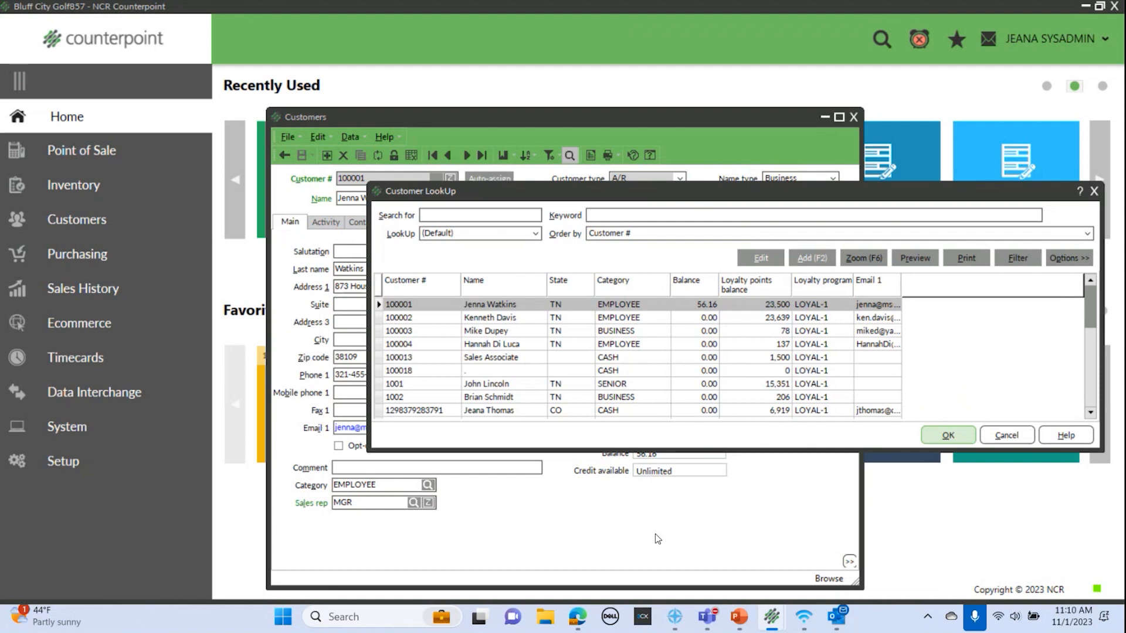
- Add a custom filter condition 'Email 1 is not empty' to the customer lookup
click(1007, 261)
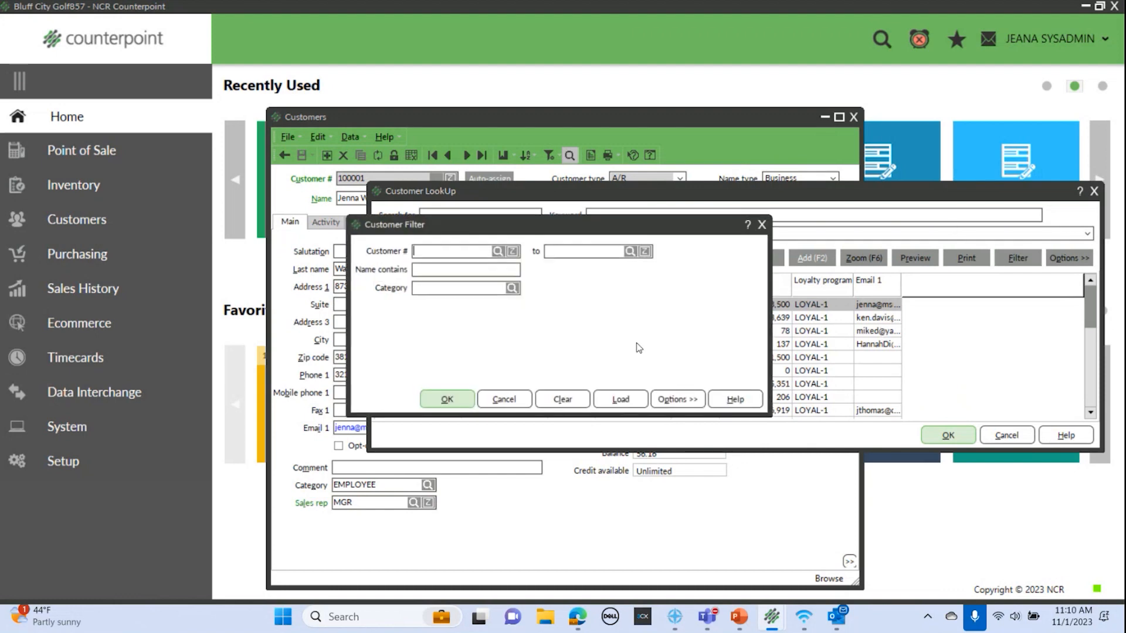
right_click(623, 329)
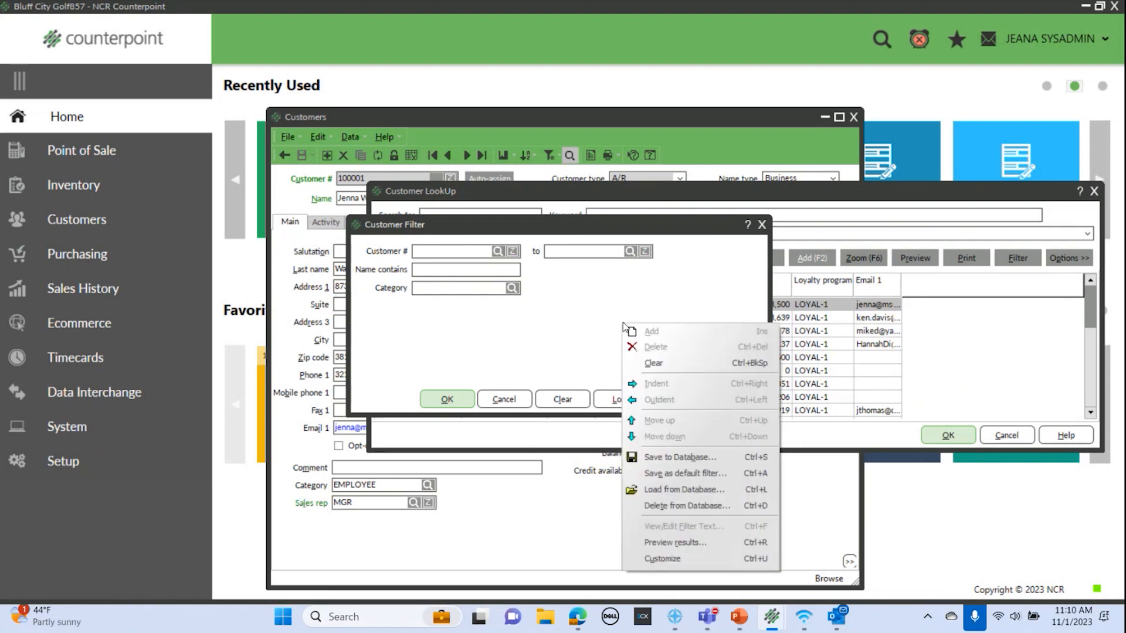
click(652, 559)
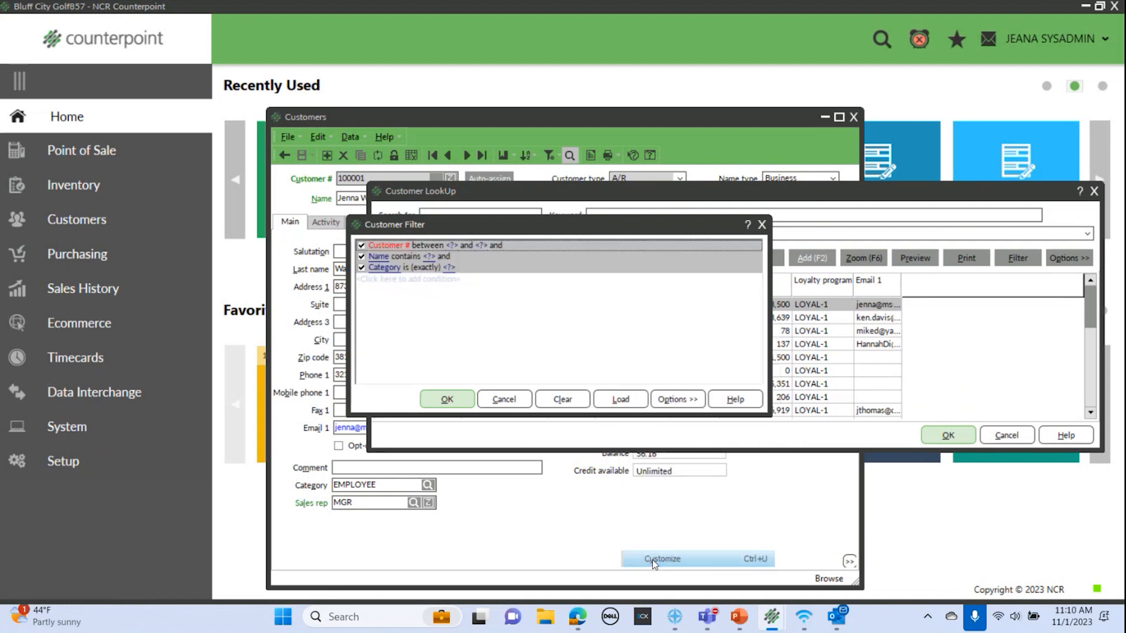
click(384, 280)
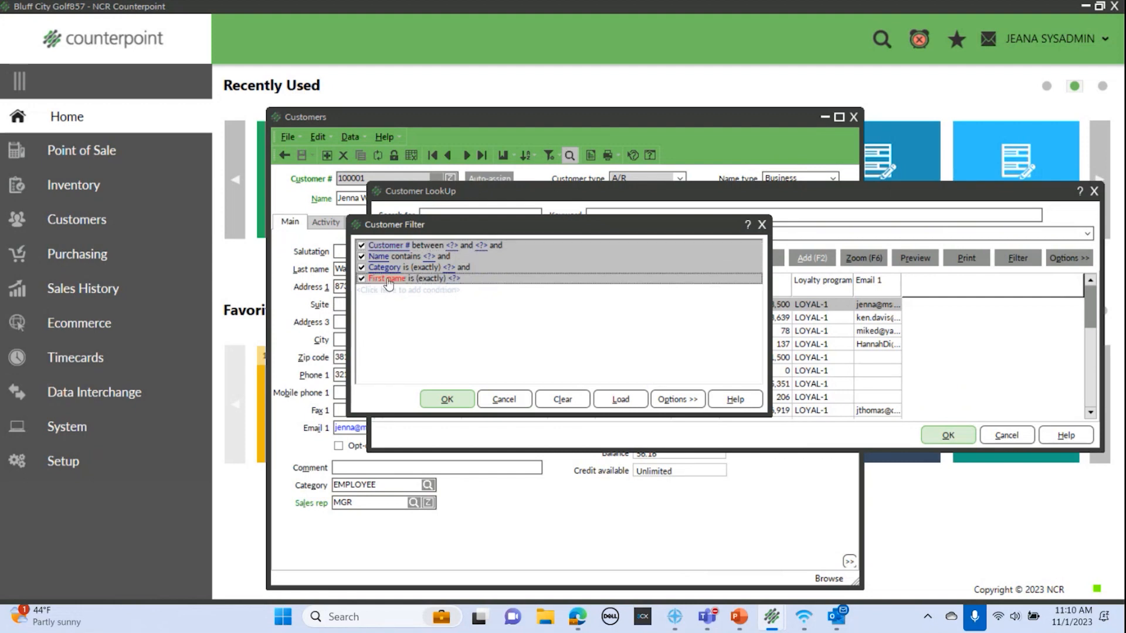
click(387, 279)
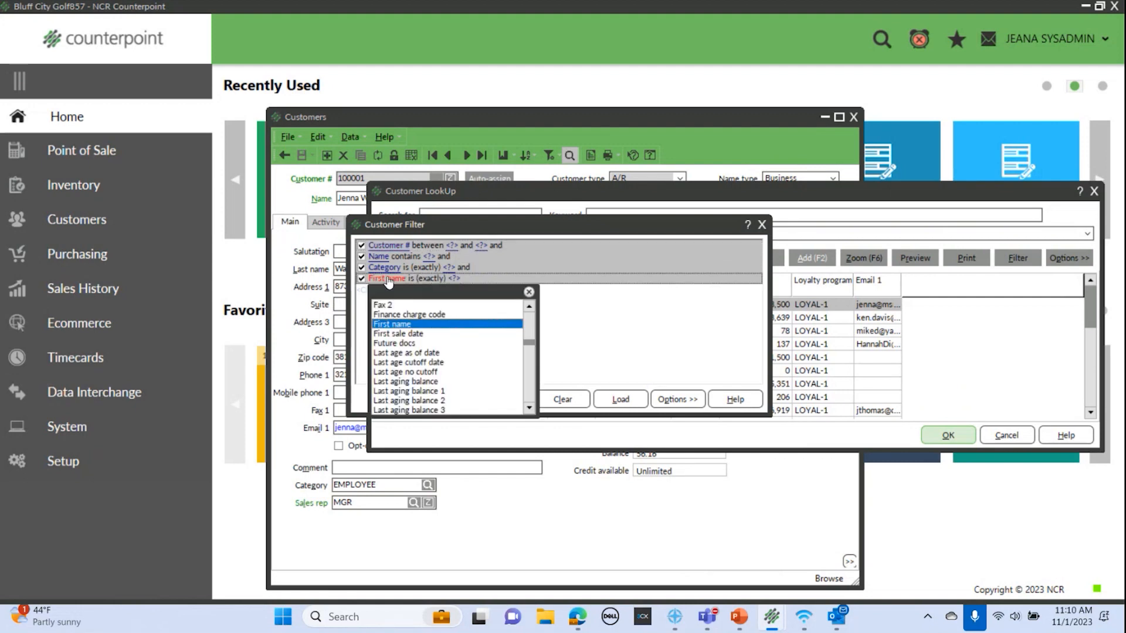
scroll(388, 282, up, 3)
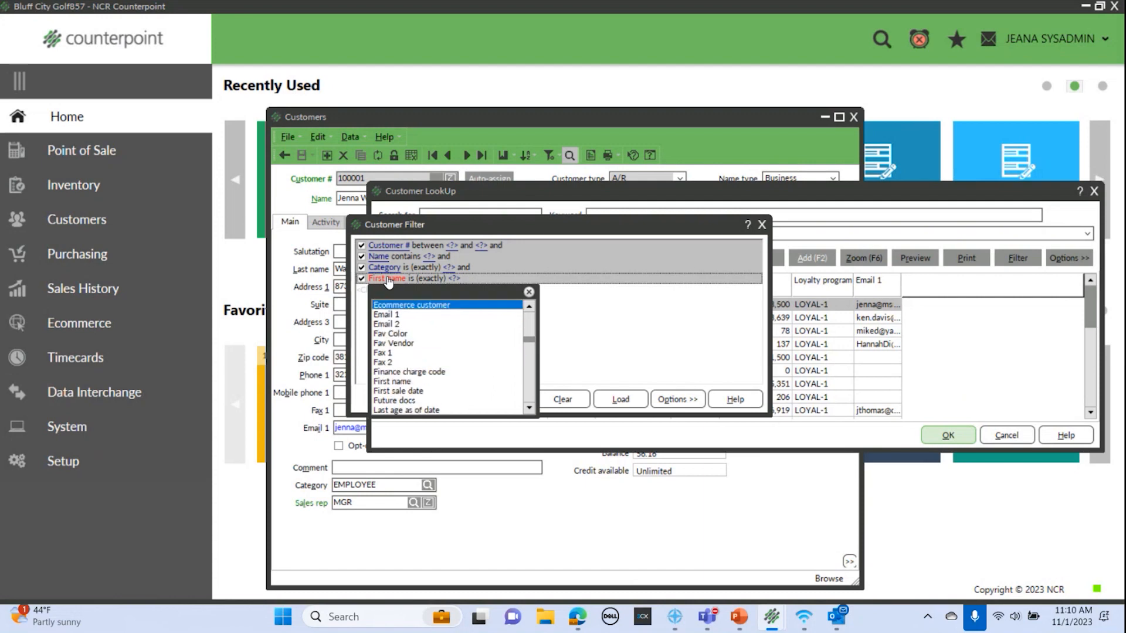
click(387, 315)
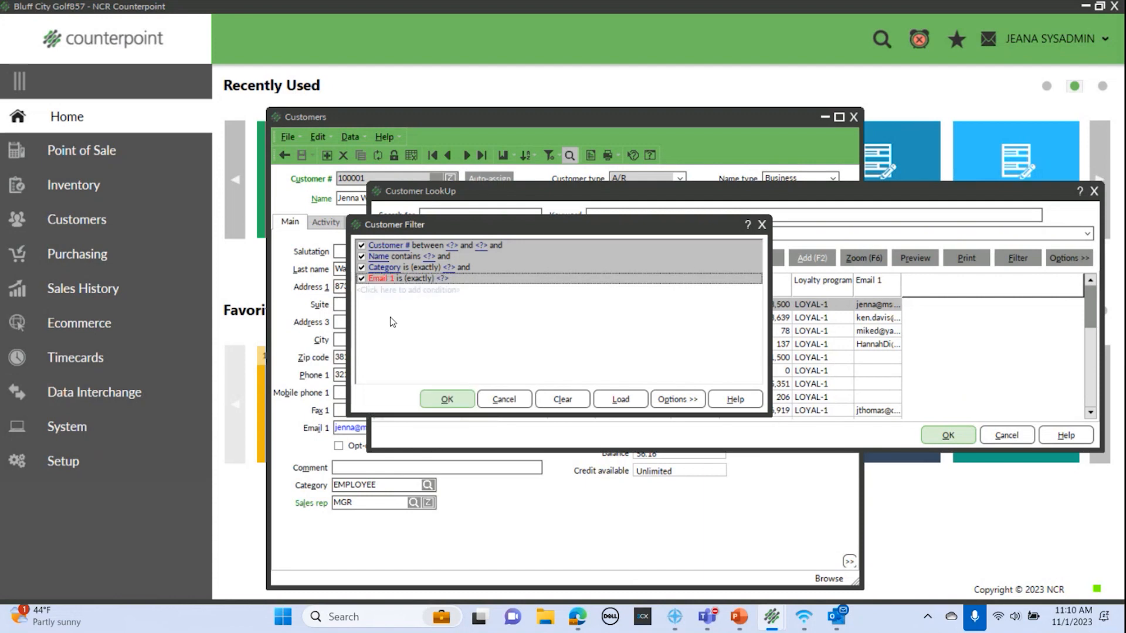
click(412, 279)
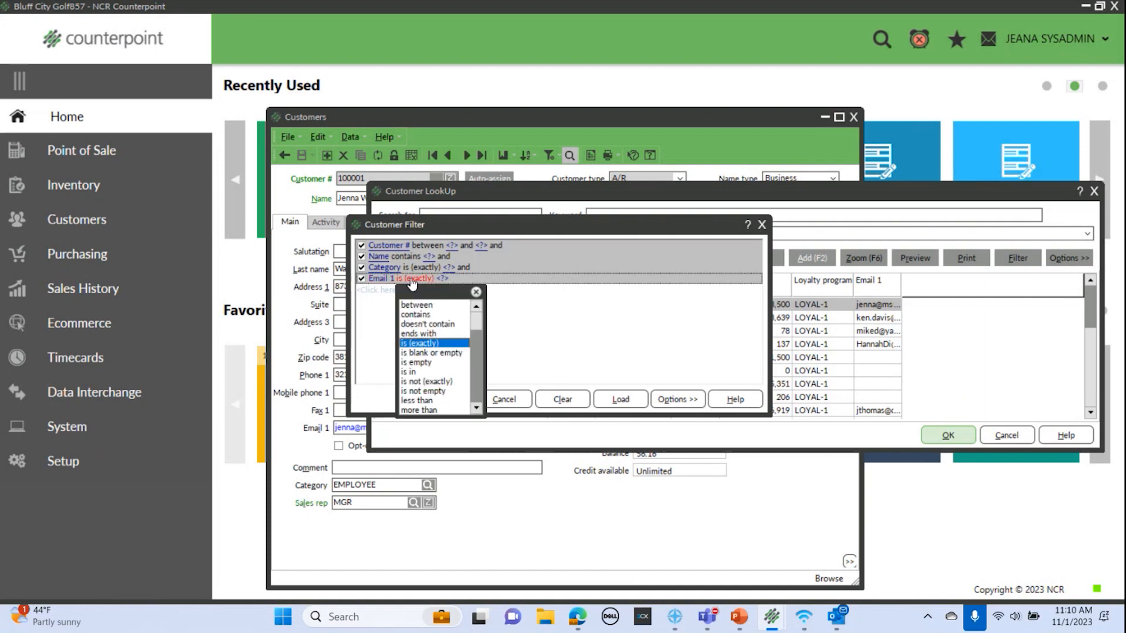
click(421, 392)
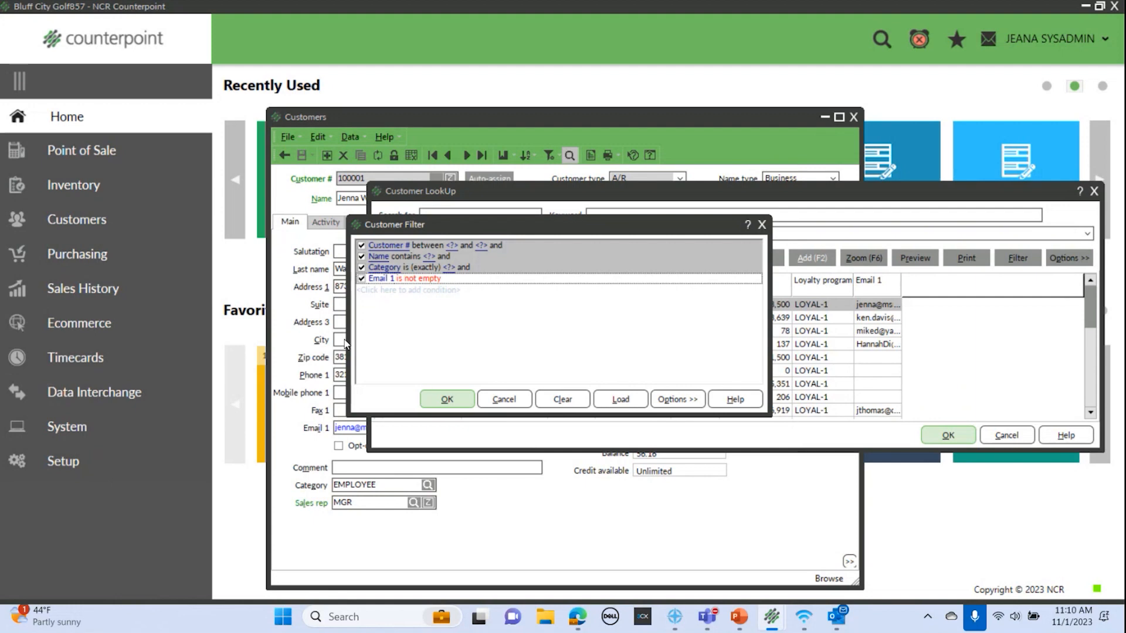
click(446, 399)
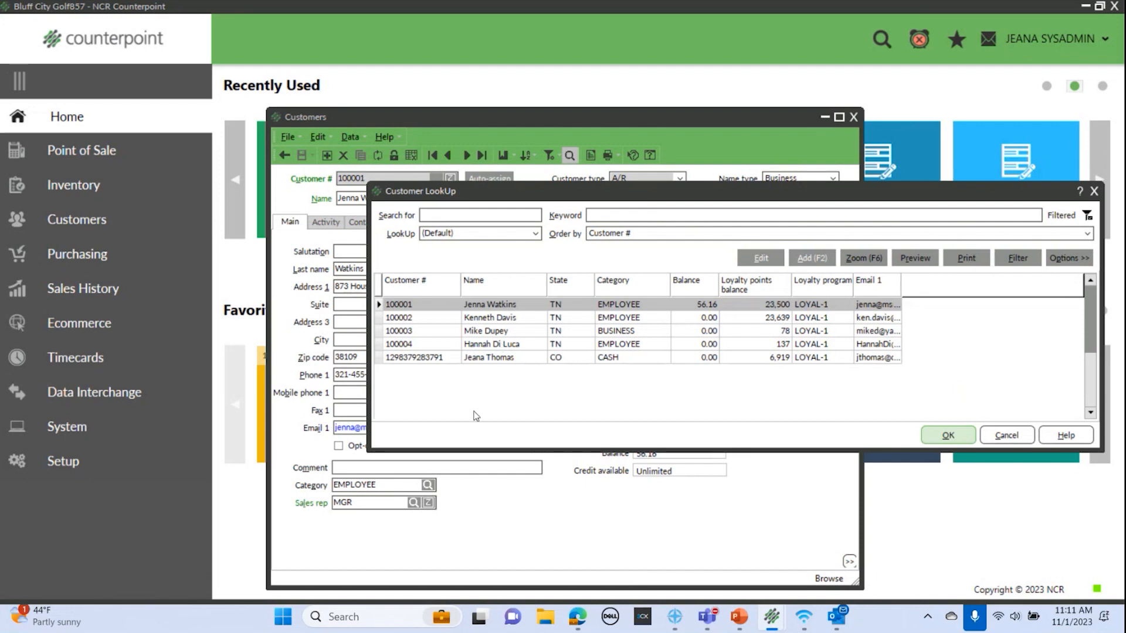
- Reopen the lookup's Column designer and cancel it without changes
right_click(620, 321)
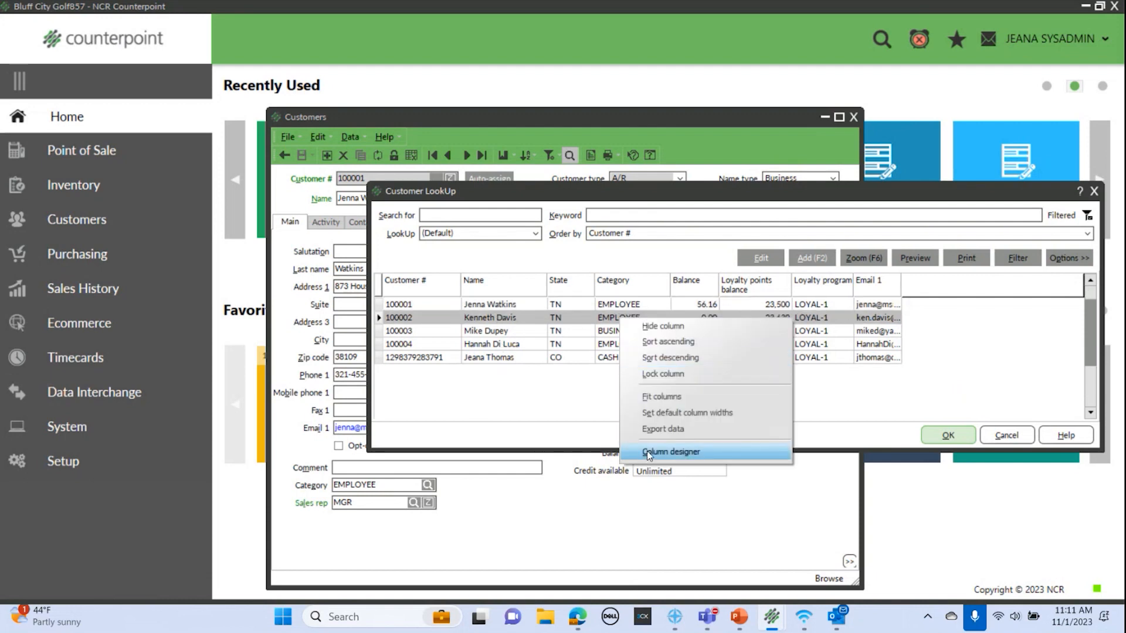
click(646, 452)
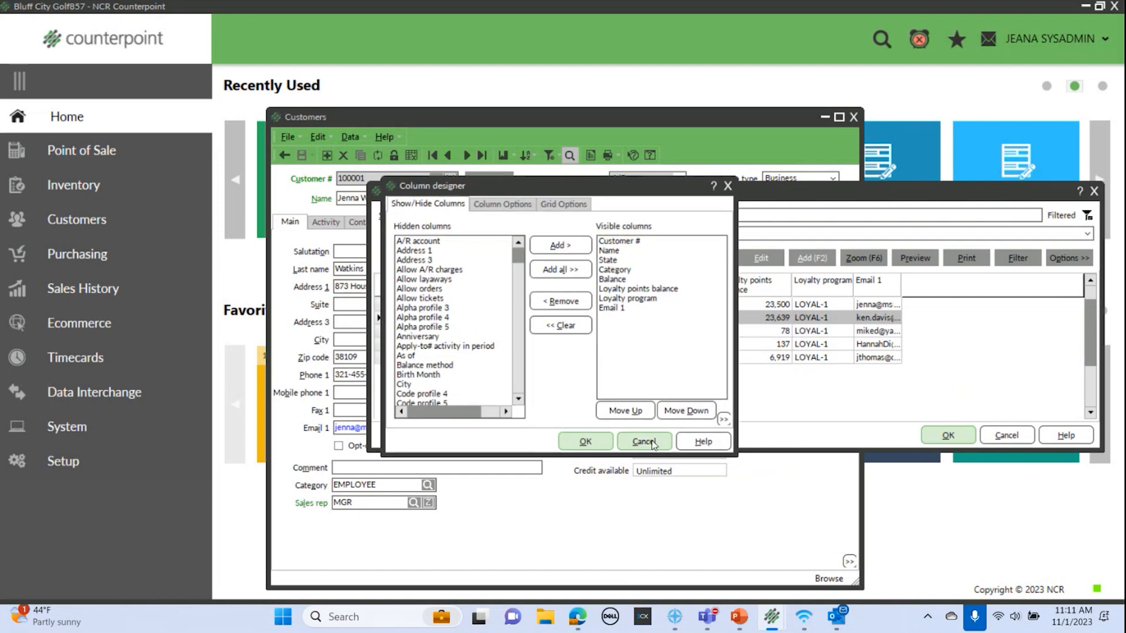
click(653, 443)
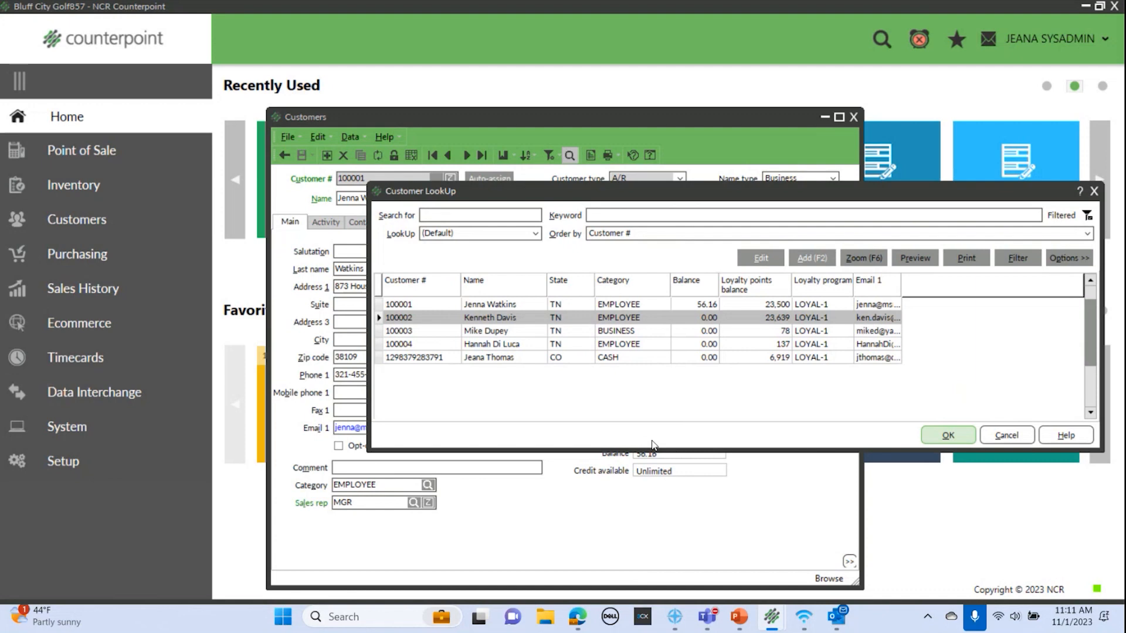
- Save the filtered lookup under the name 'Email Address List'
click(1069, 258)
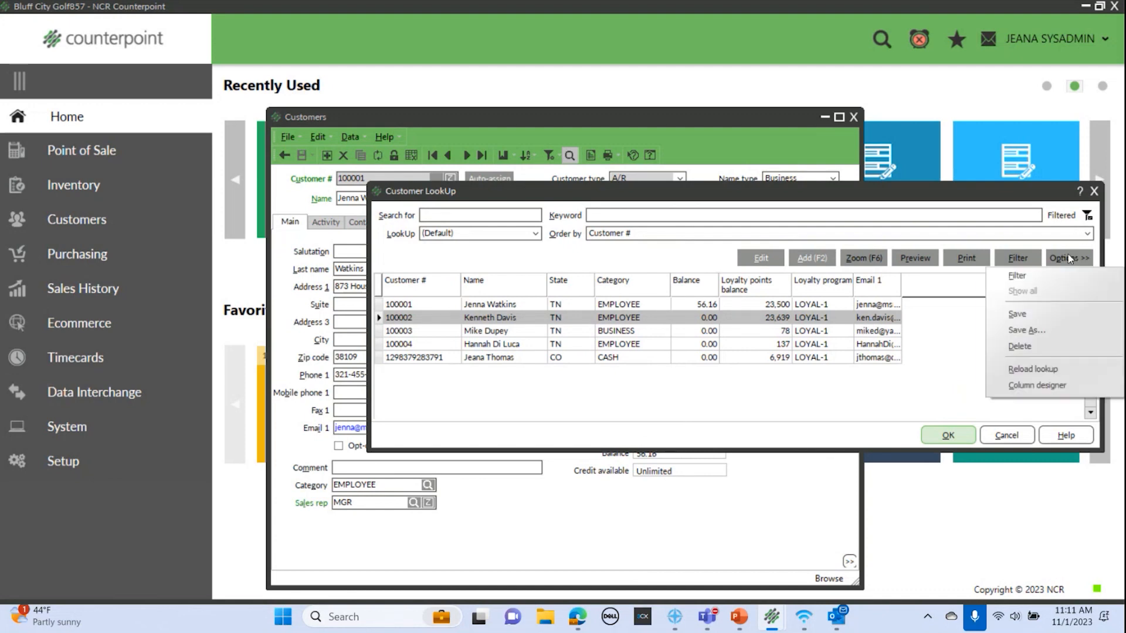
click(1039, 330)
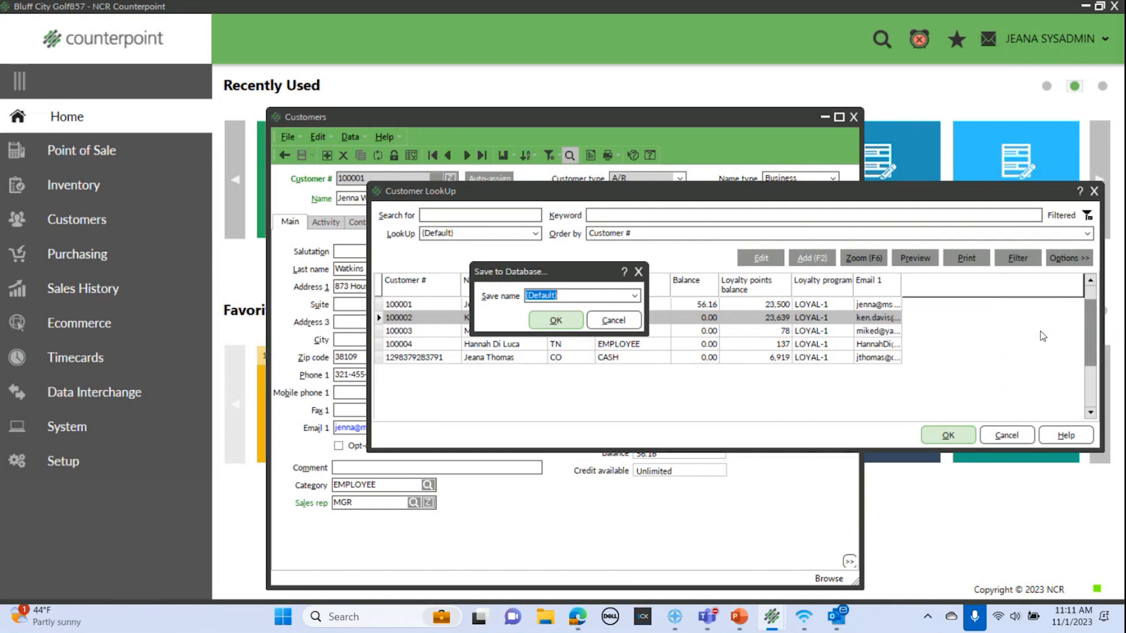
text(E-m)
key(BackSpace)
key(BackSpace)
text(mail Address List)
- Confirm the Email Address List save and switch between it and the (Default) lookup
click(557, 323)
click(534, 234)
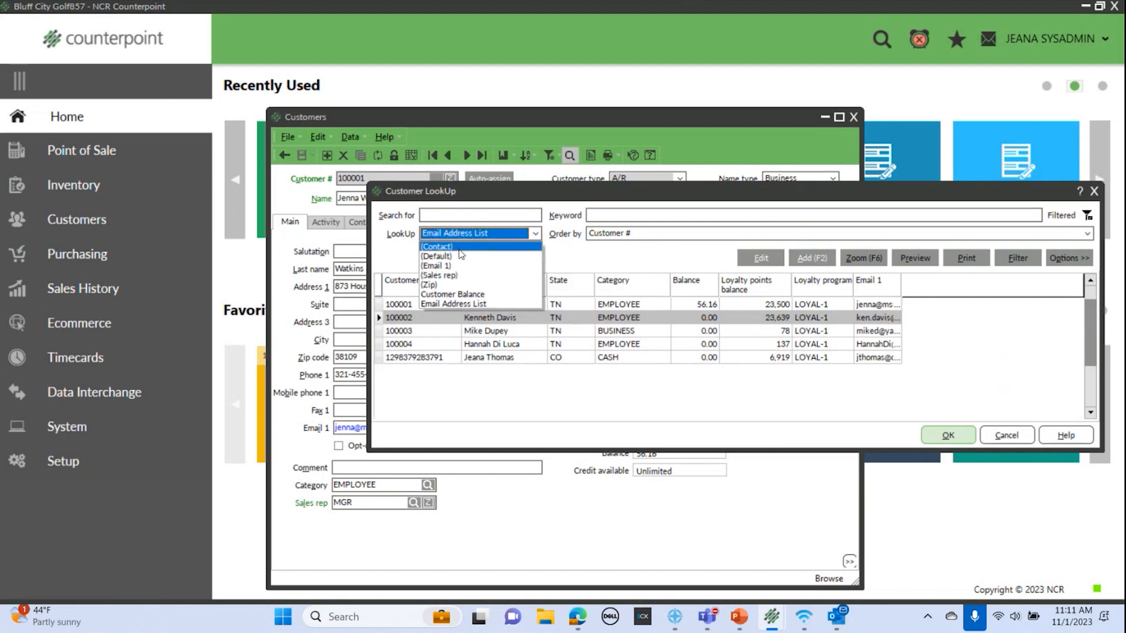
click(459, 257)
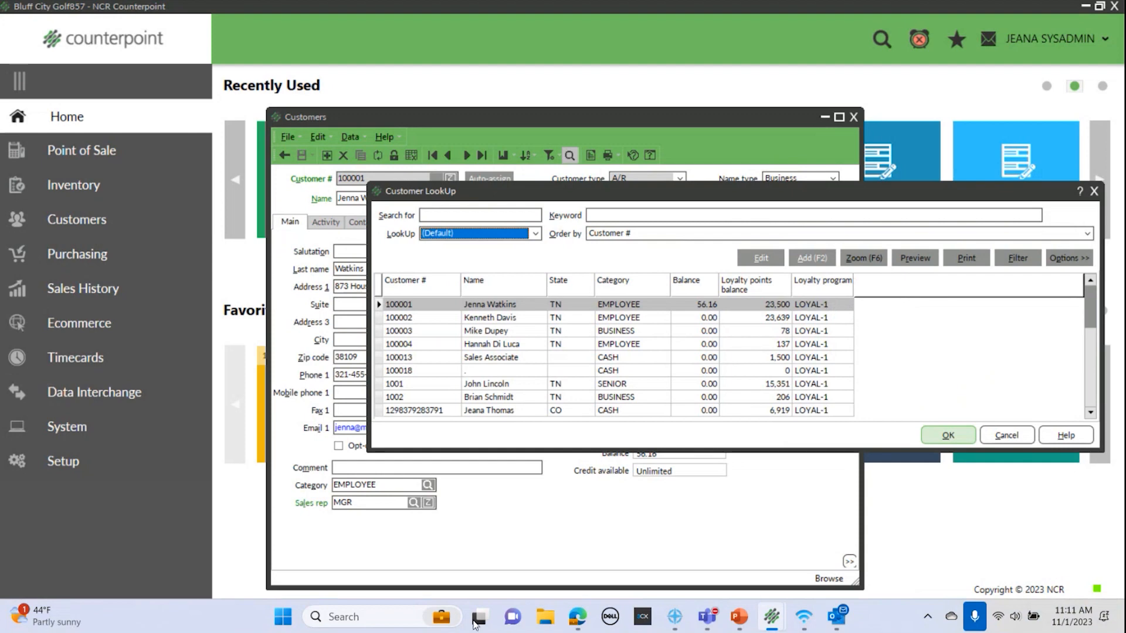
click(536, 234)
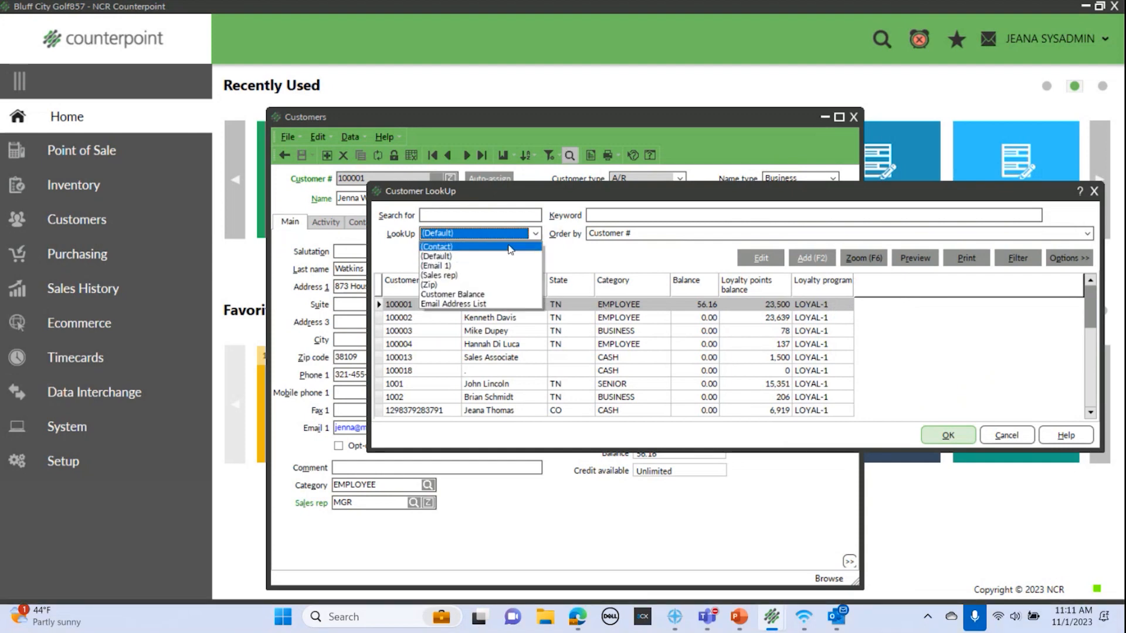
click(490, 305)
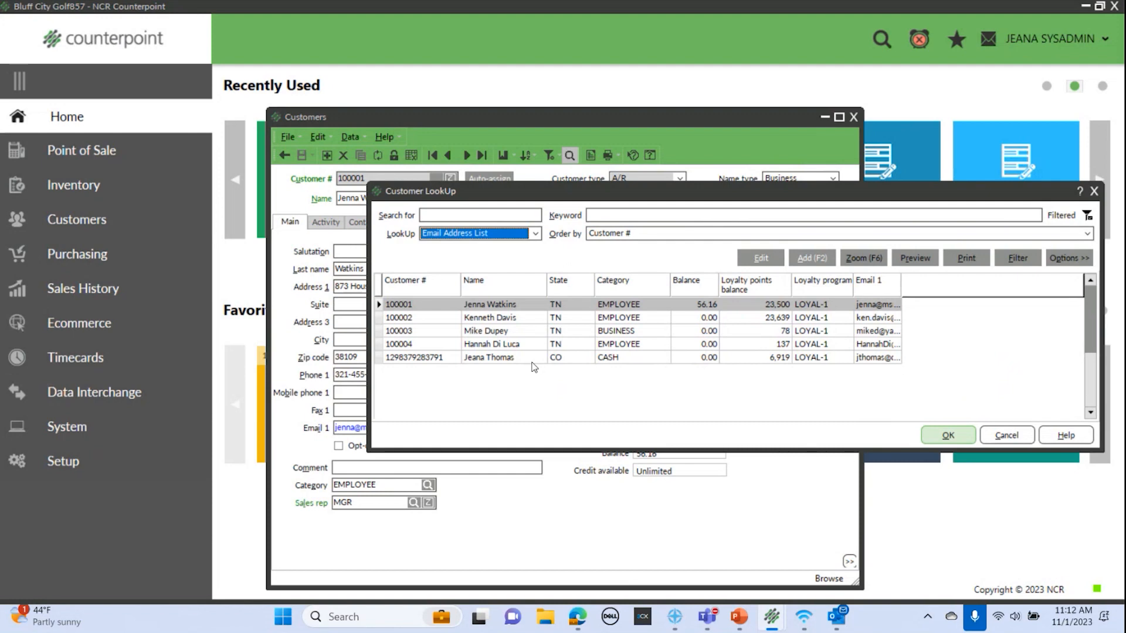
- Return to the (Default) lookup and load the first customer
click(535, 233)
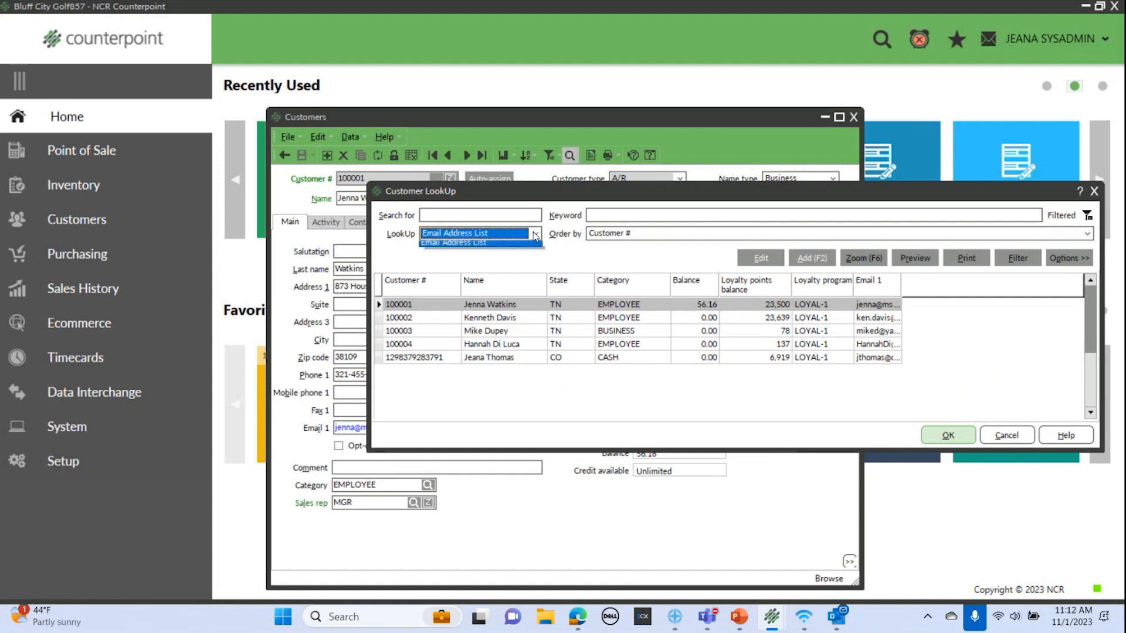
click(435, 256)
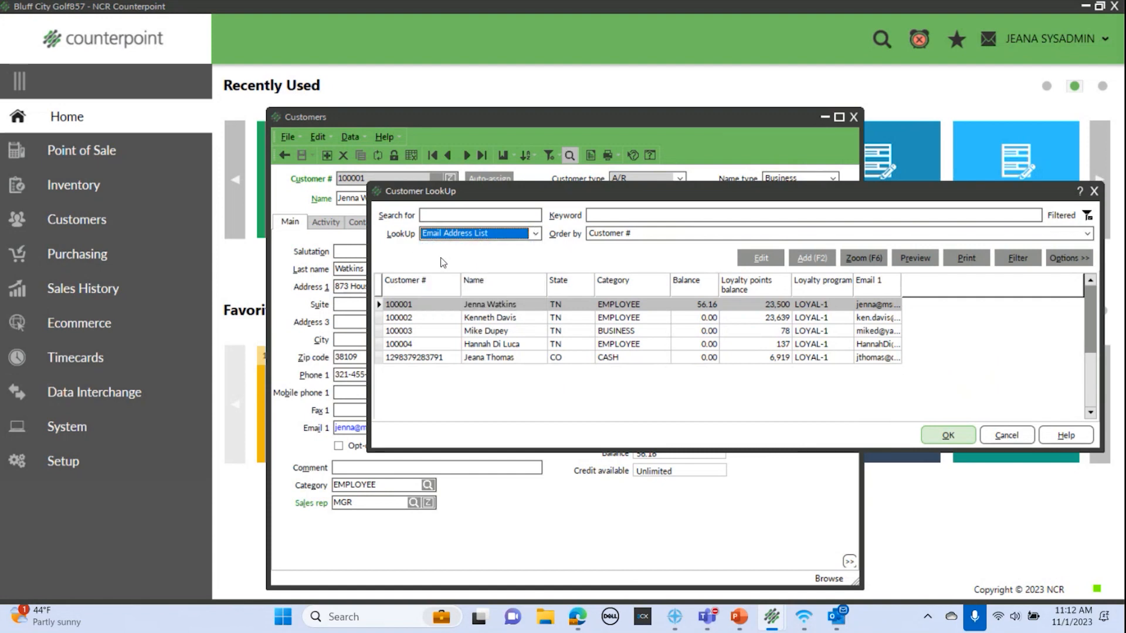
click(957, 436)
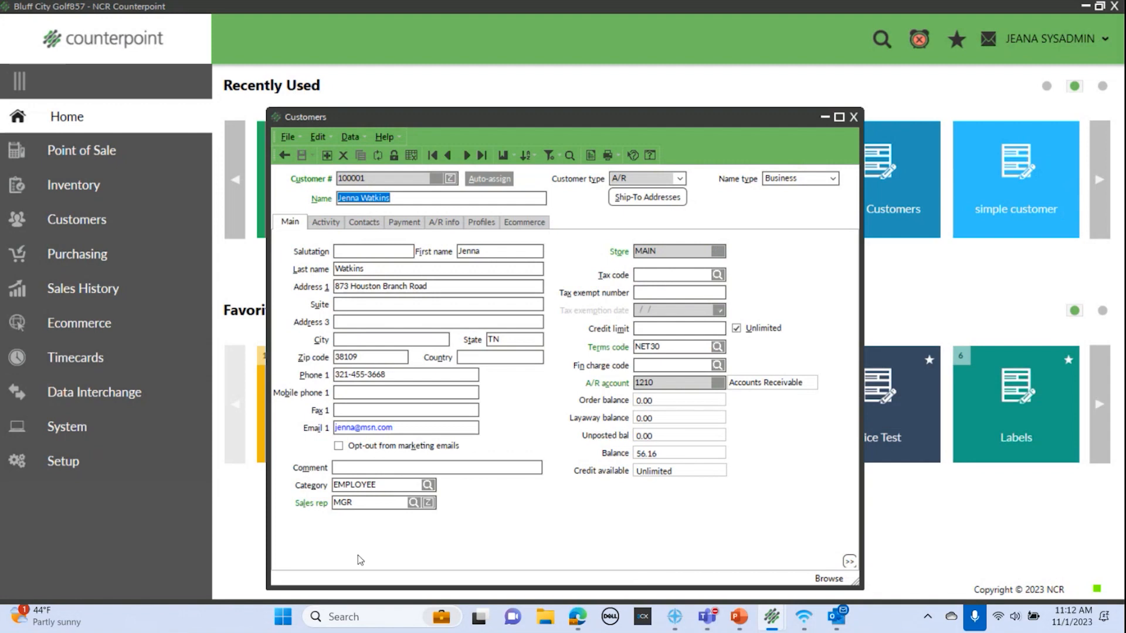
drag(397, 487, 162, 478)
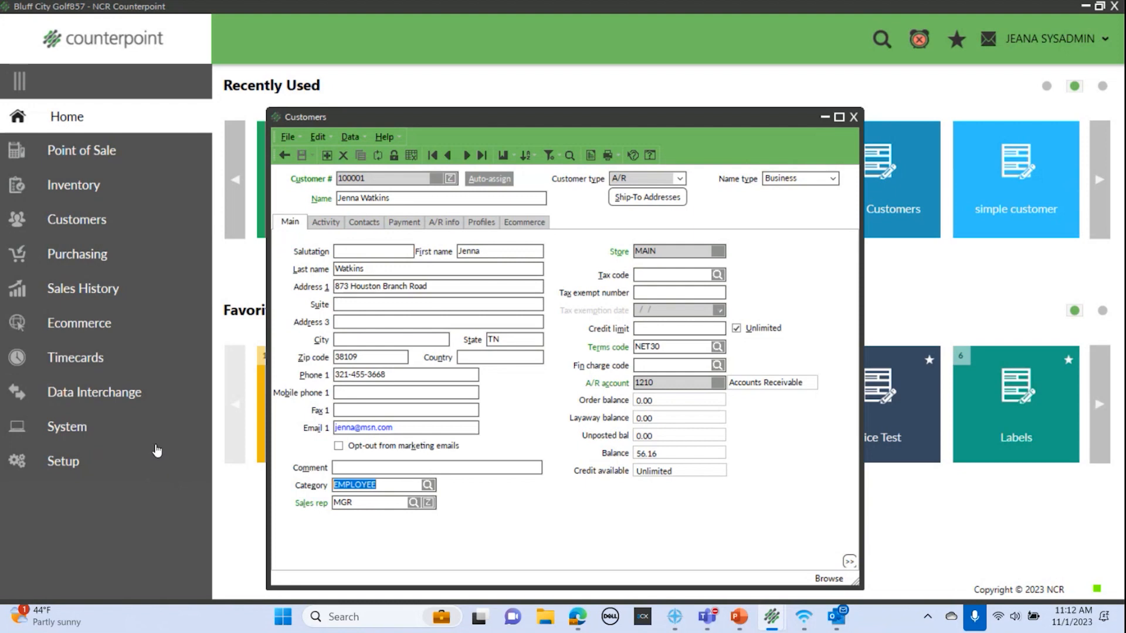
click(428, 485)
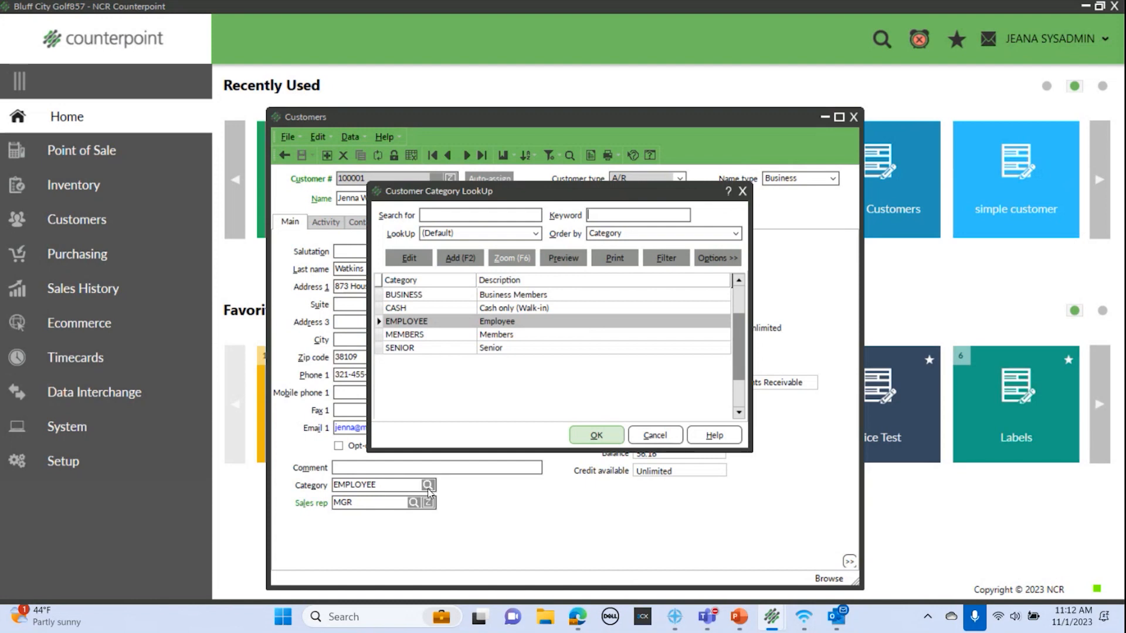
- Create a new customer category MILITARY with description 'Military'
click(453, 257)
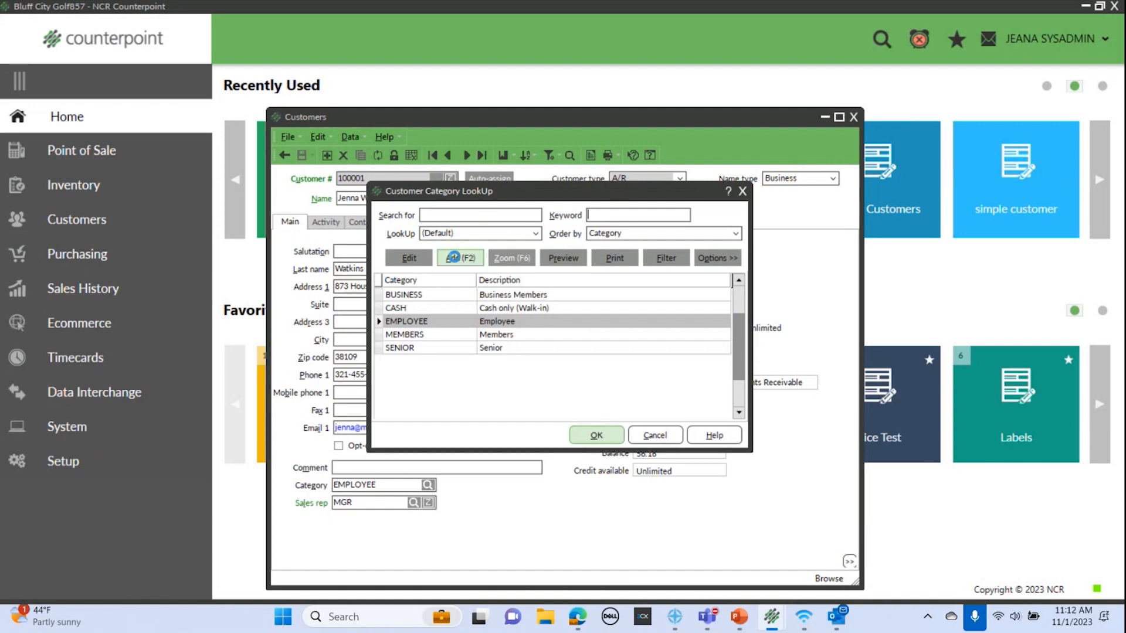
text(MILITARY)
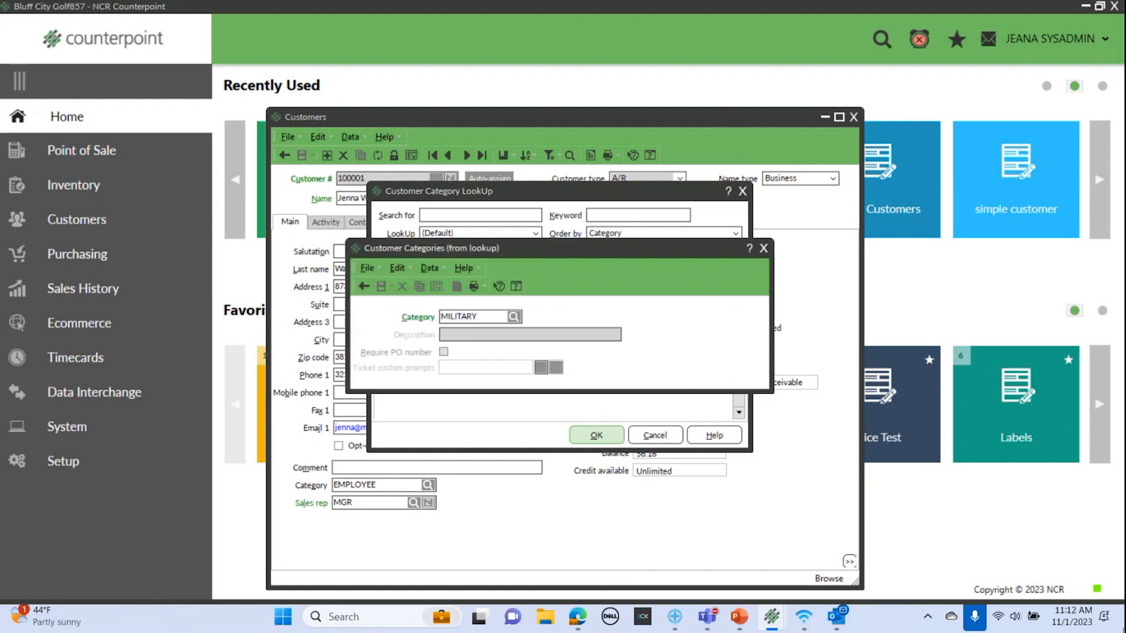
key(Tab)
text(Mili)
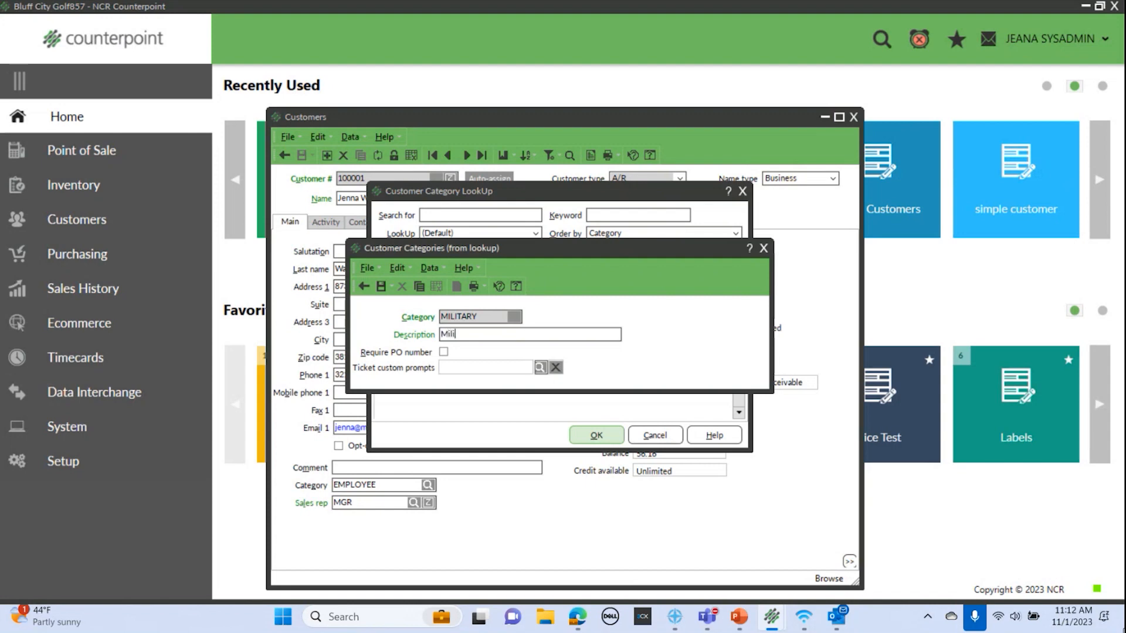
text(tary)
click(378, 285)
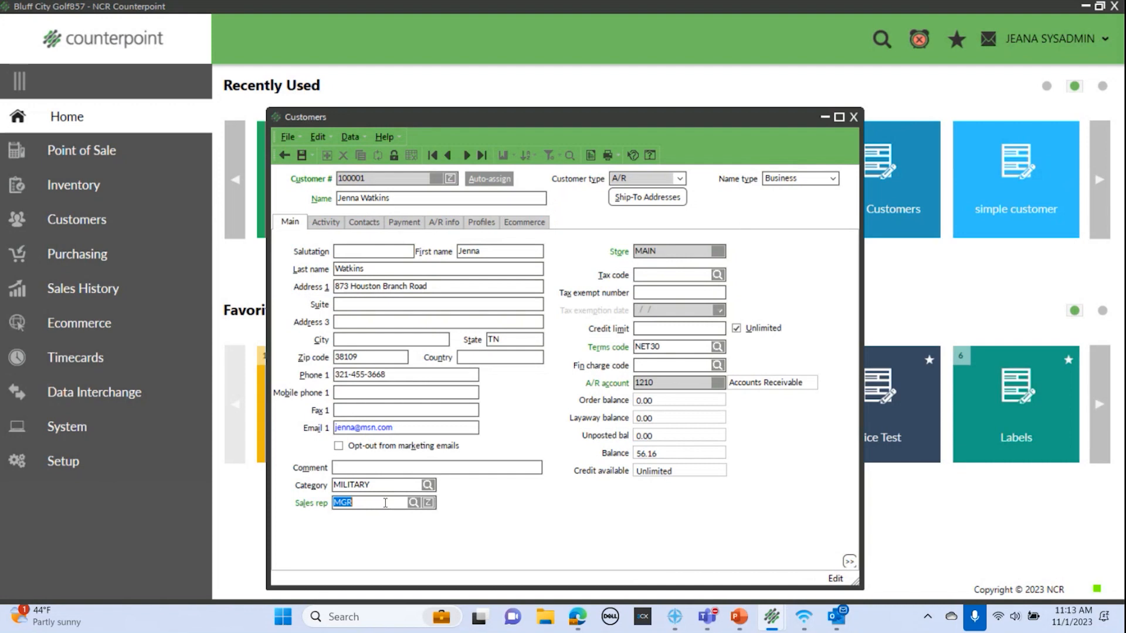
- Set the customer's category to SENIOR, then show the Activity tab with protected changes enabled
click(428, 485)
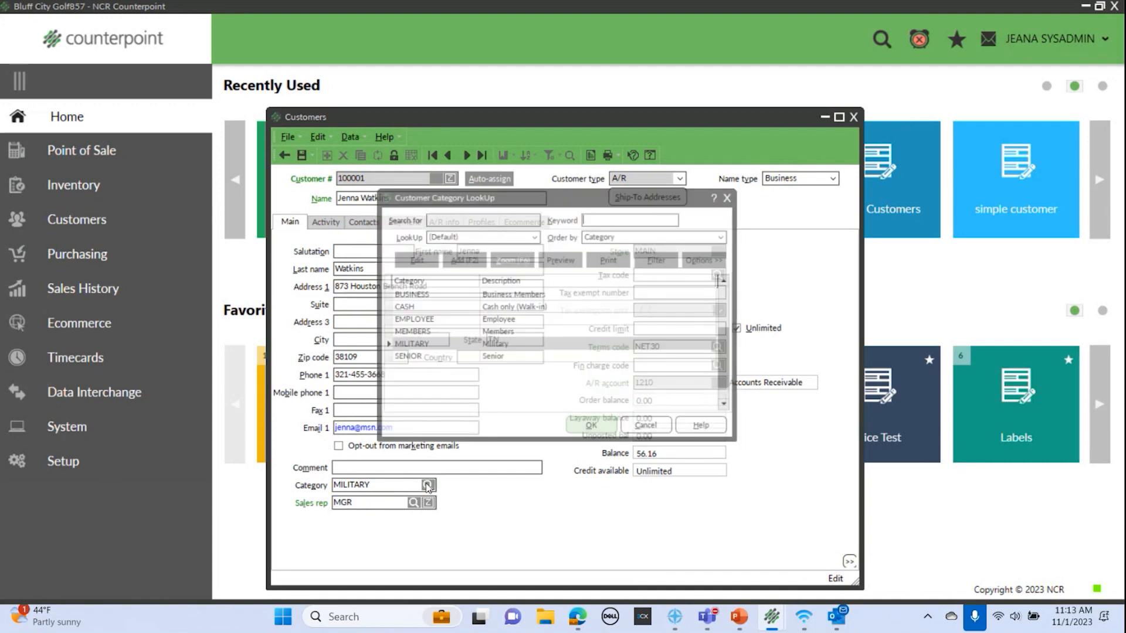
click(435, 361)
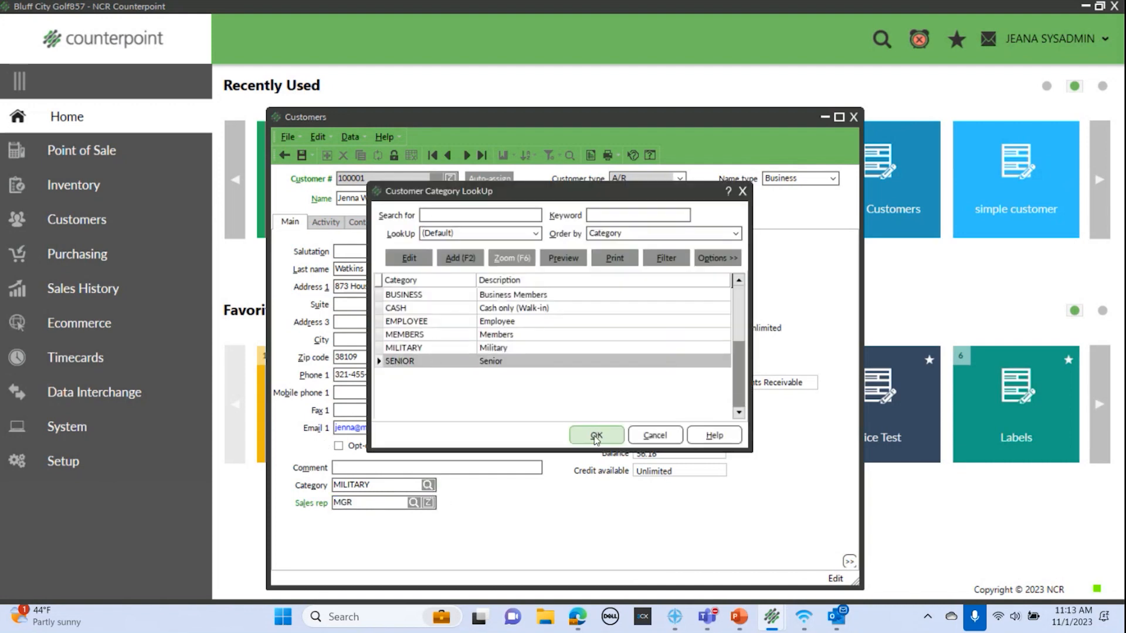
click(596, 435)
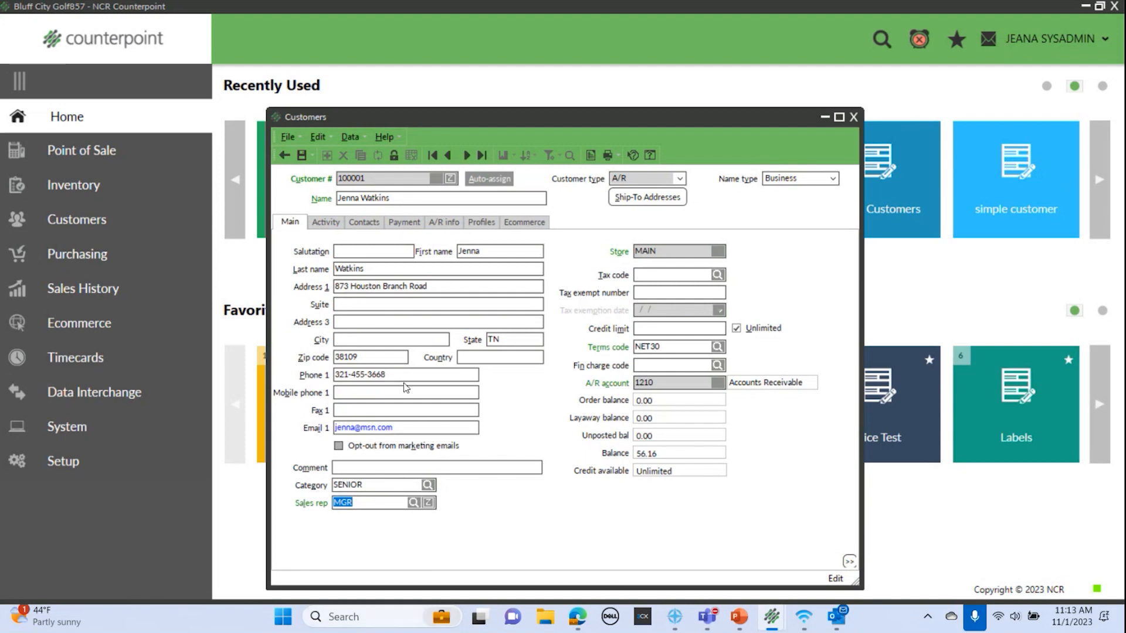
click(326, 222)
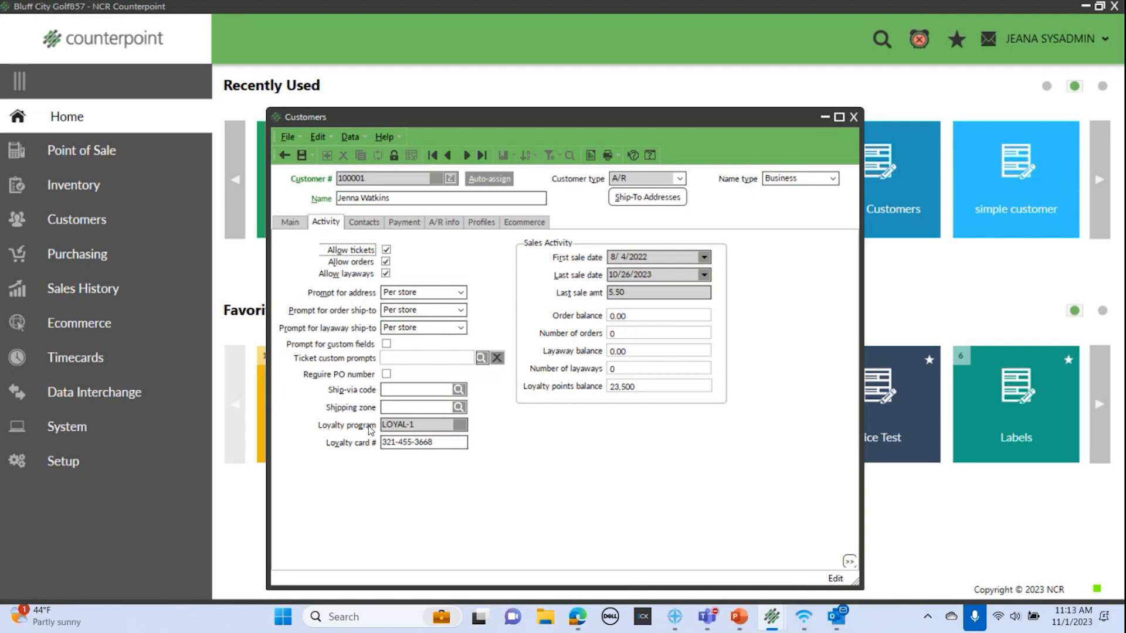
click(395, 156)
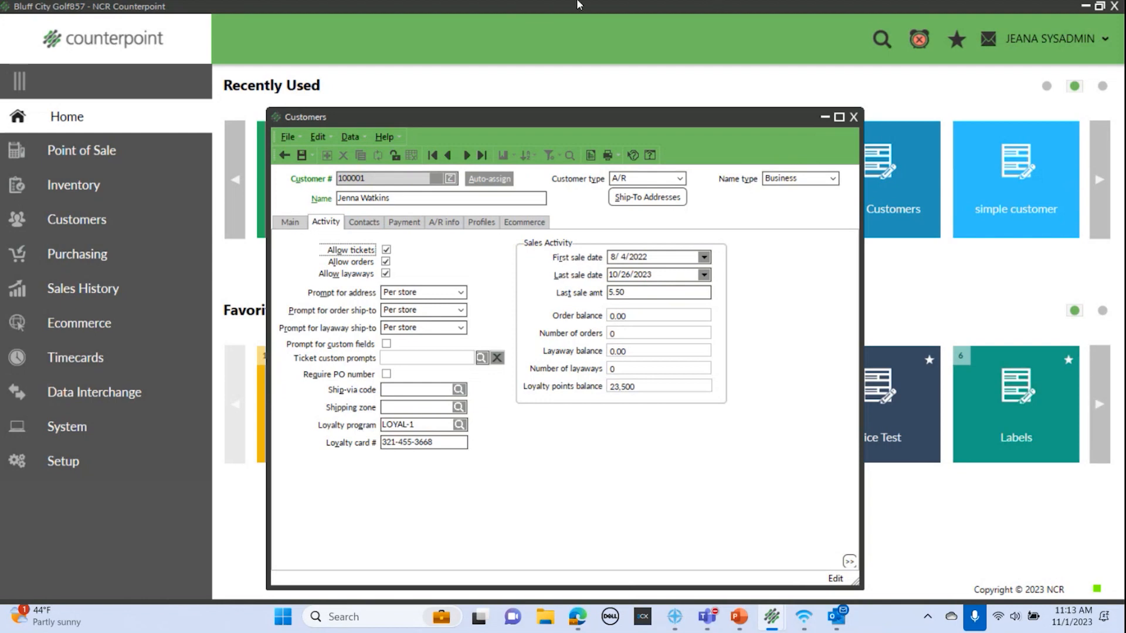
- View the Profiles tab, then close the customer record without saving changes
click(486, 227)
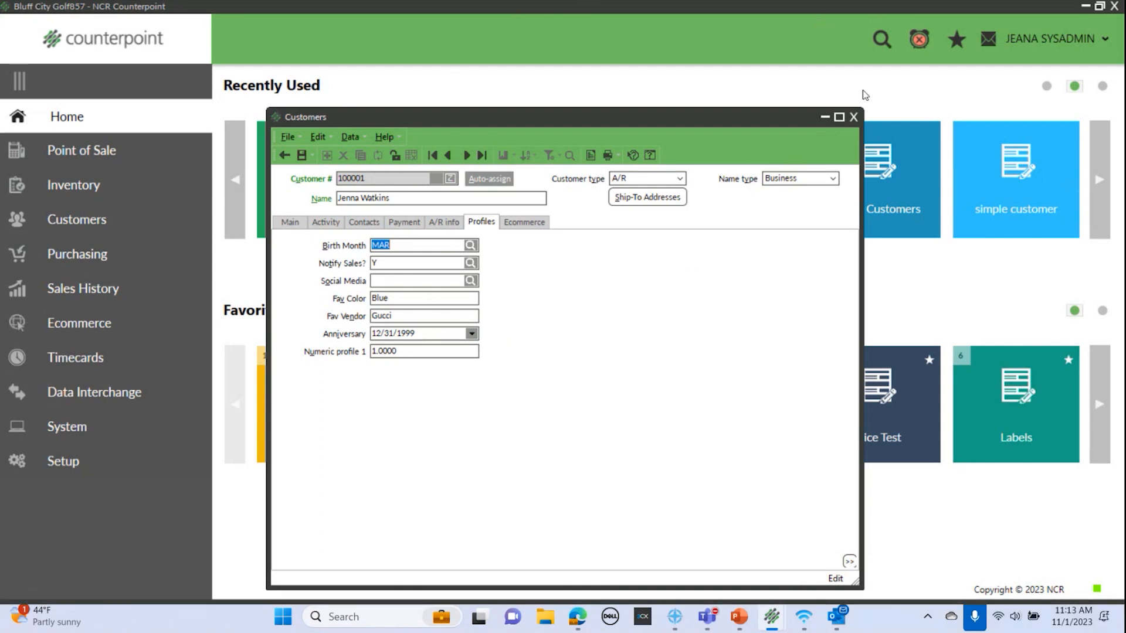
click(853, 118)
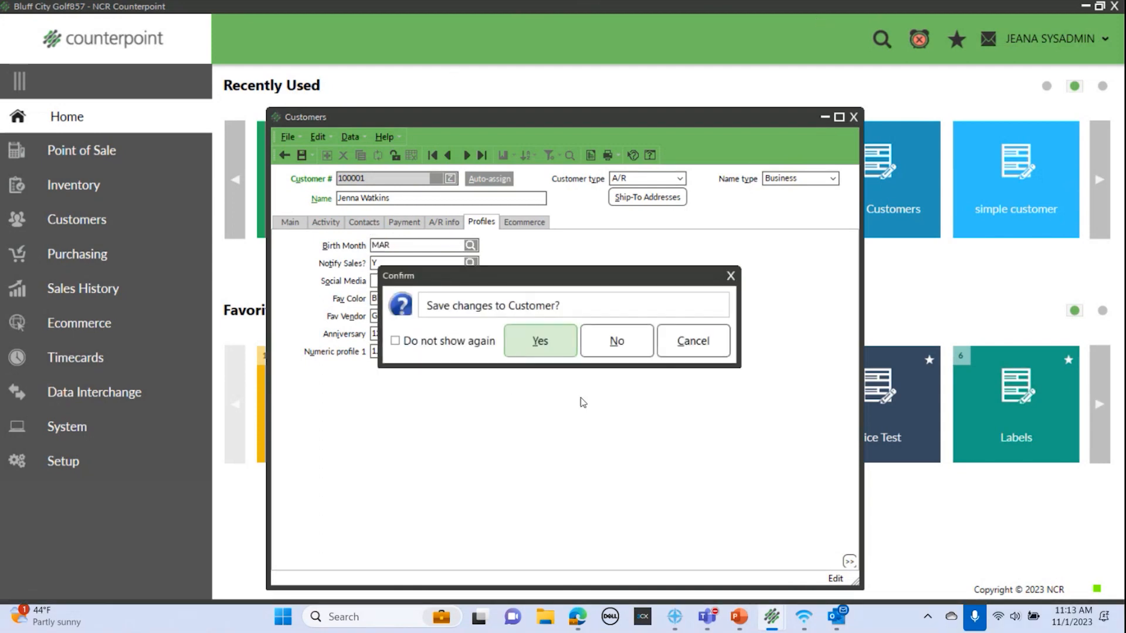
click(635, 354)
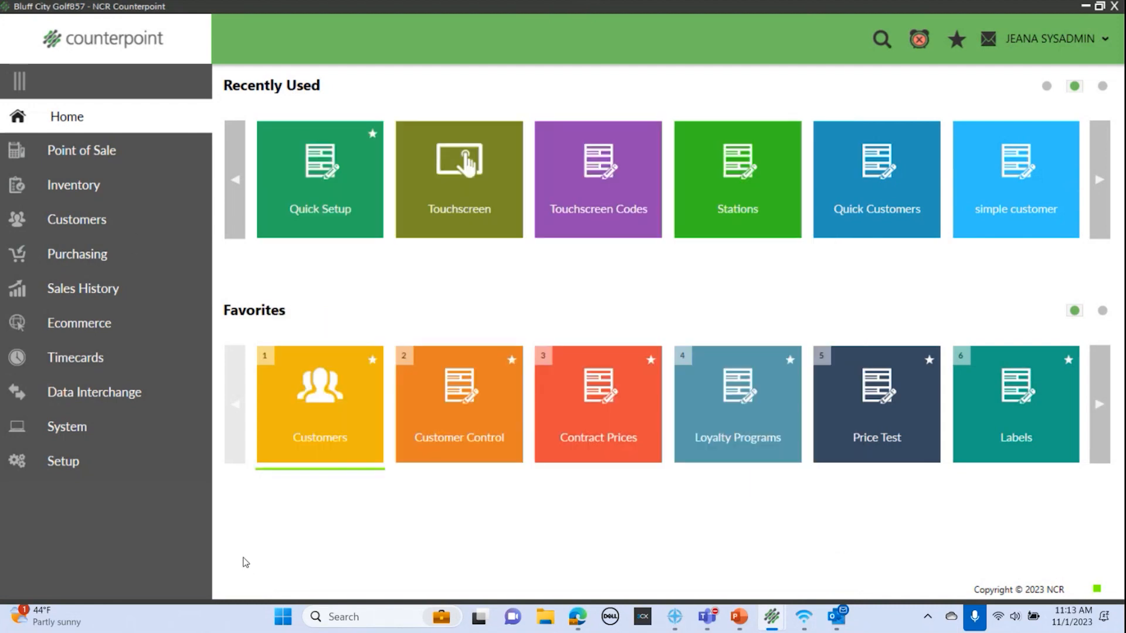
- Go to Setup > System > Quick Setup and show the Customers tab
click(64, 460)
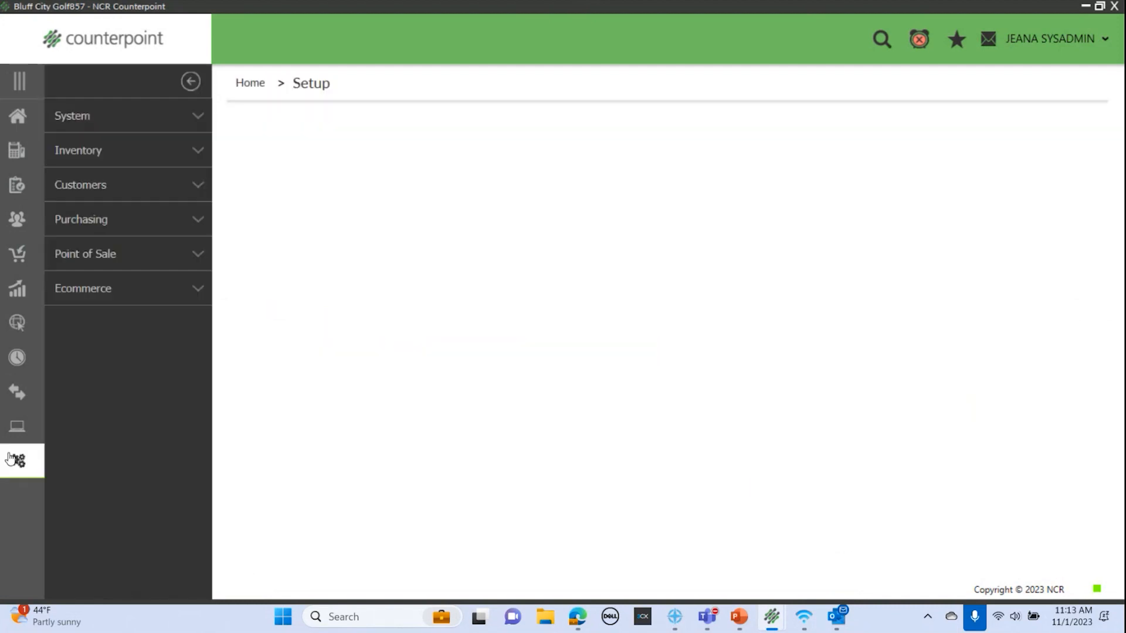
click(111, 113)
click(291, 188)
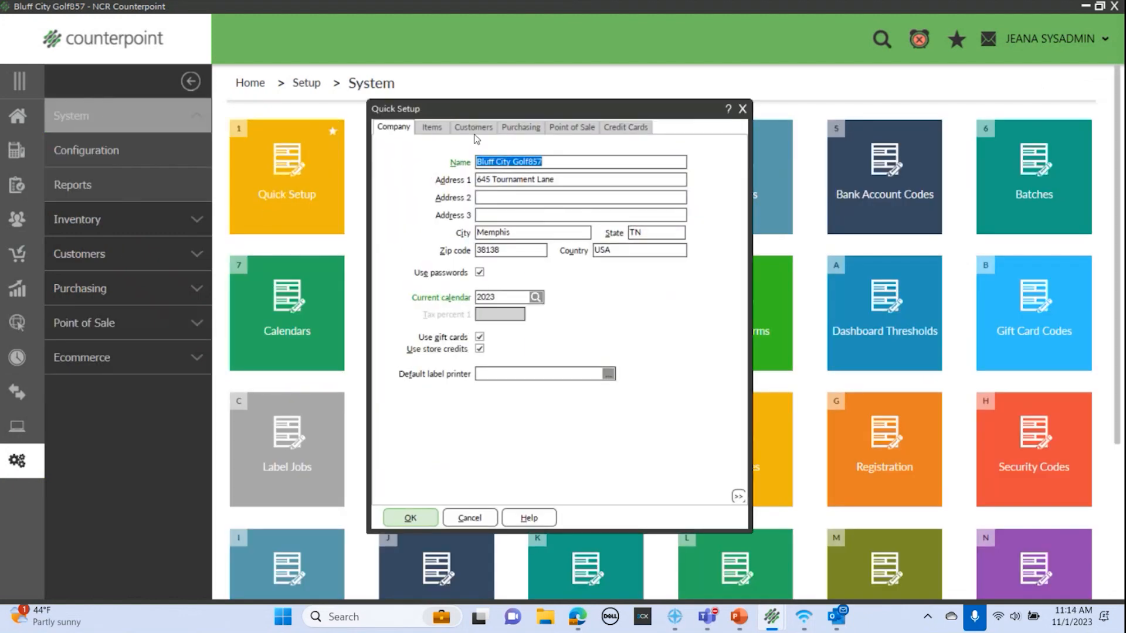
click(474, 128)
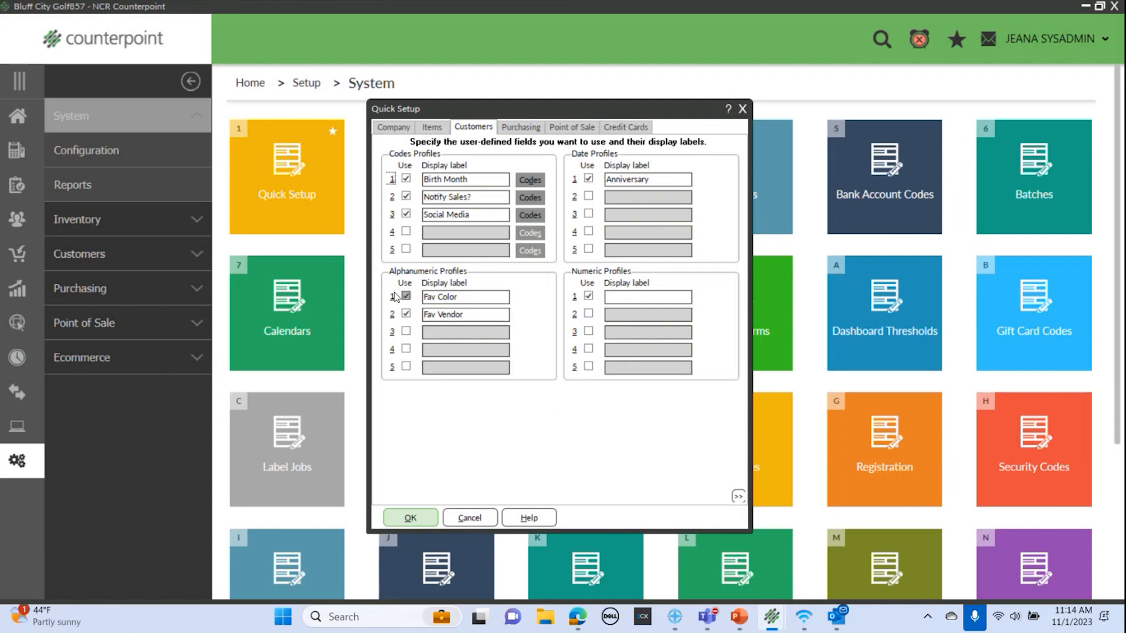
- Enable Codes Profile 4 labelled 'Label', open its codes and save the changes
click(406, 231)
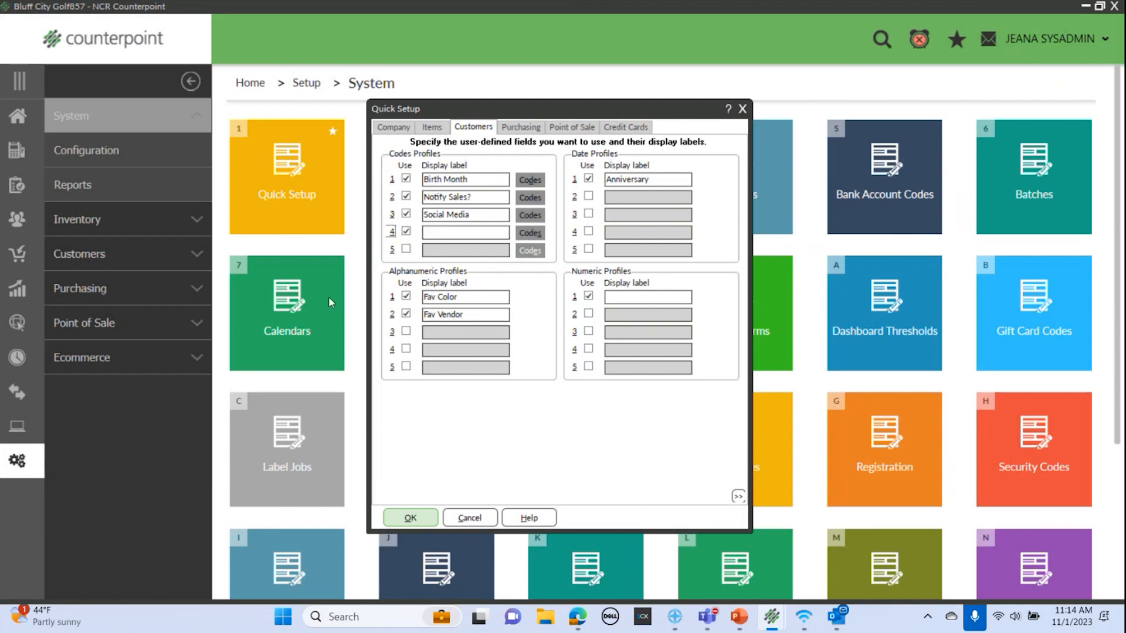
click(442, 233)
text(Label)
click(530, 232)
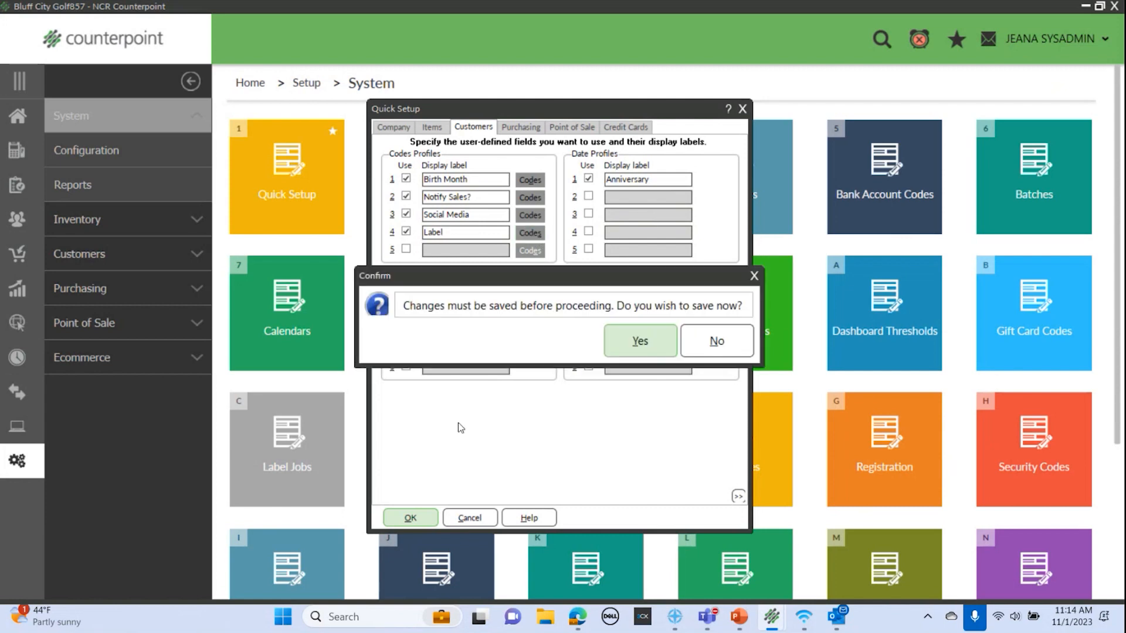
click(651, 350)
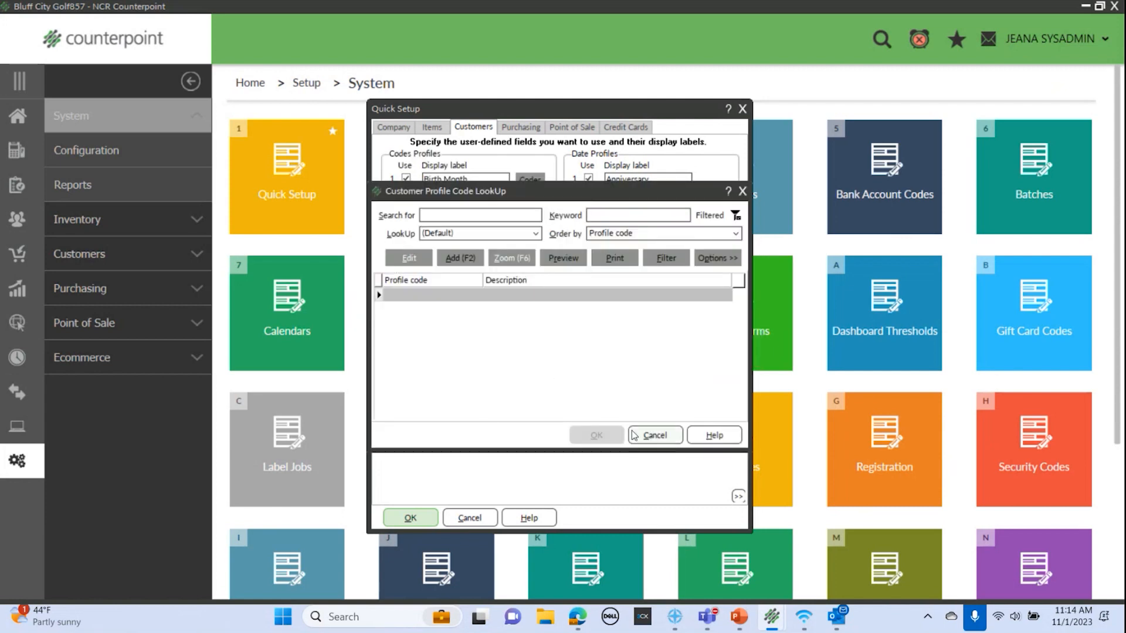
- Close the empty code list and add Birth Month profile code OCT (October)
click(633, 435)
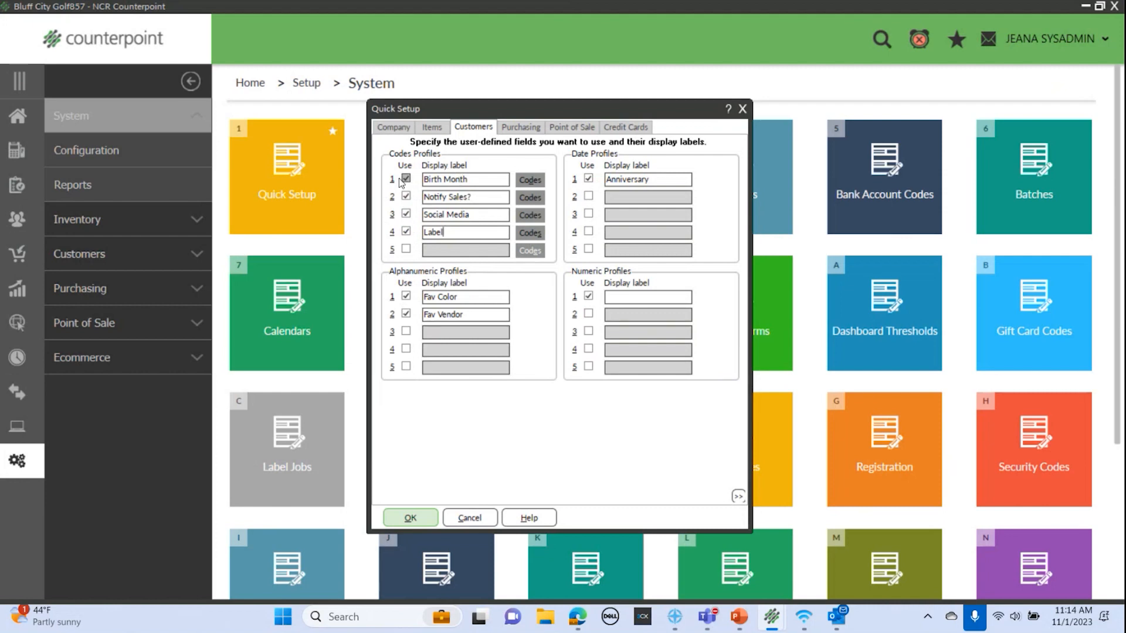
click(530, 181)
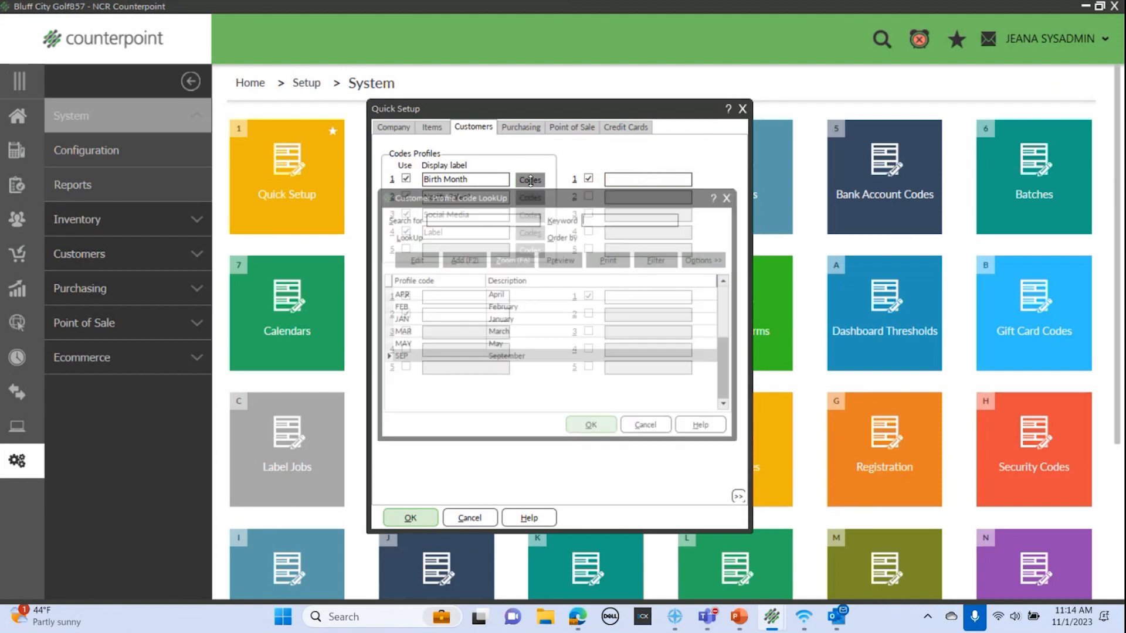
click(455, 259)
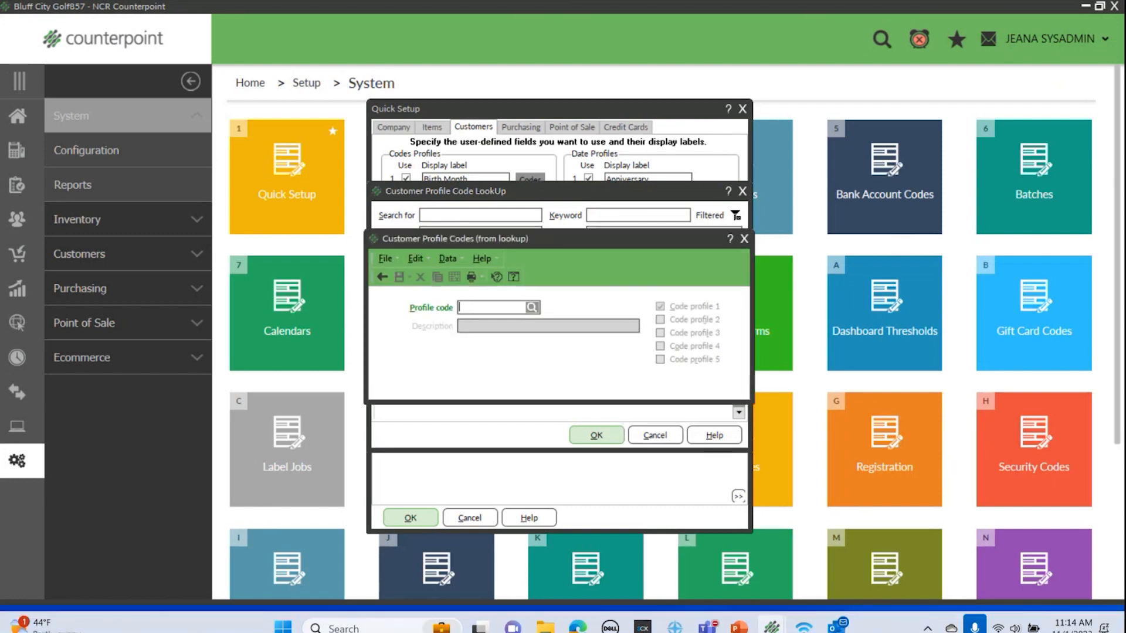
text(OCT)
key(Tab)
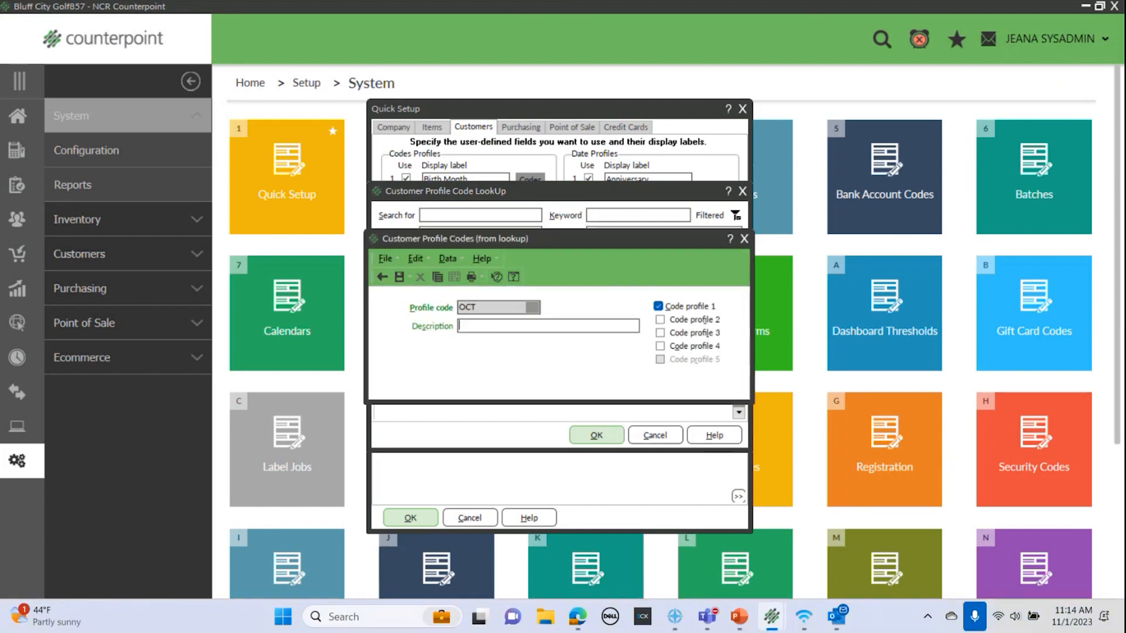
text(October)
click(398, 275)
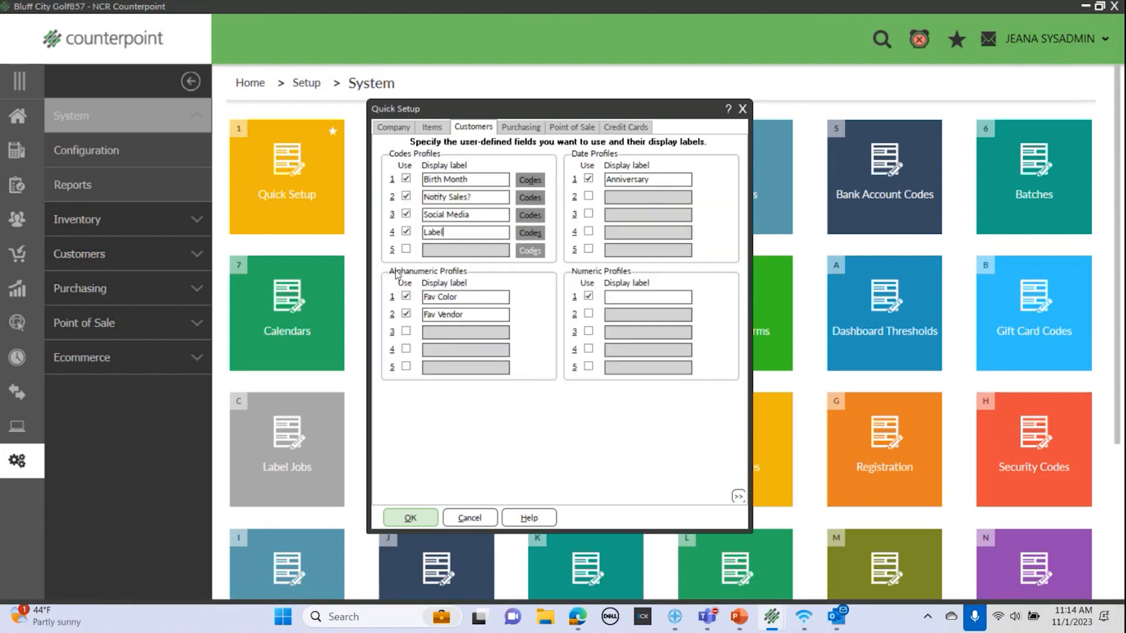
- Close the Customer Profile Codes and Code LookUp dialogs, then Quick Setup
click(530, 180)
click(466, 258)
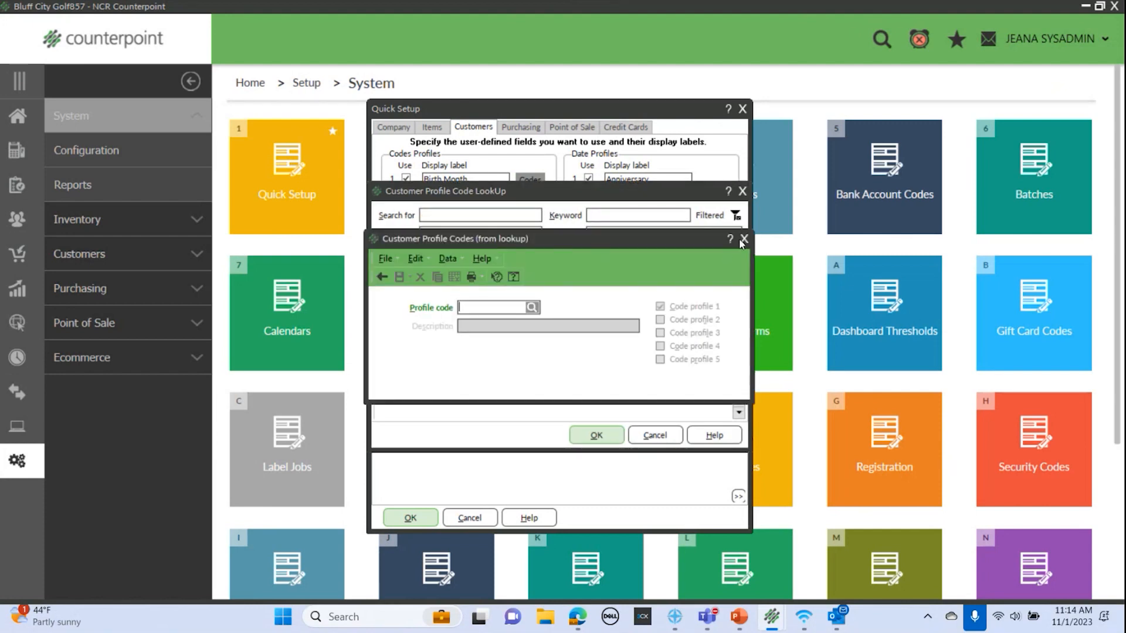
click(744, 239)
click(742, 192)
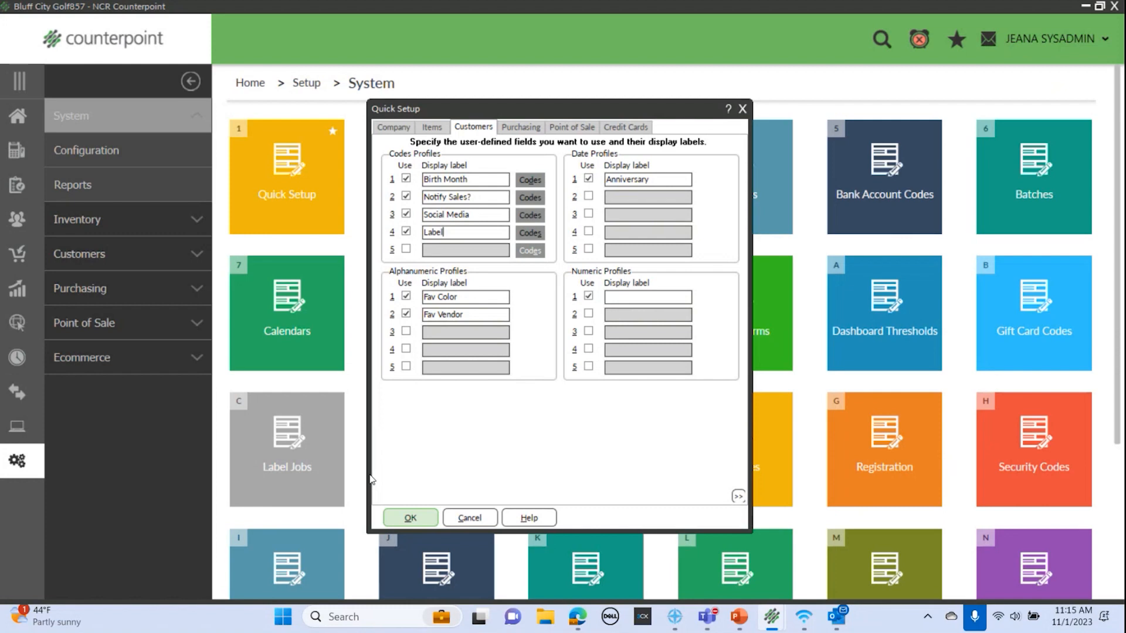
click(742, 109)
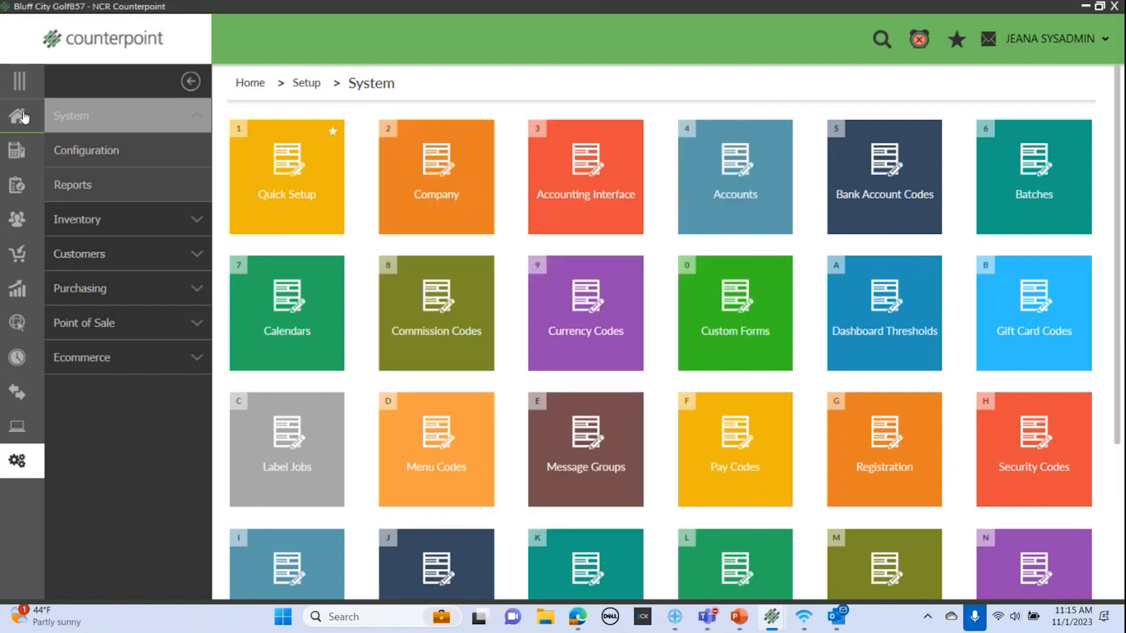
- Open Customers from the home page and view the first customer's Profiles tab
click(24, 116)
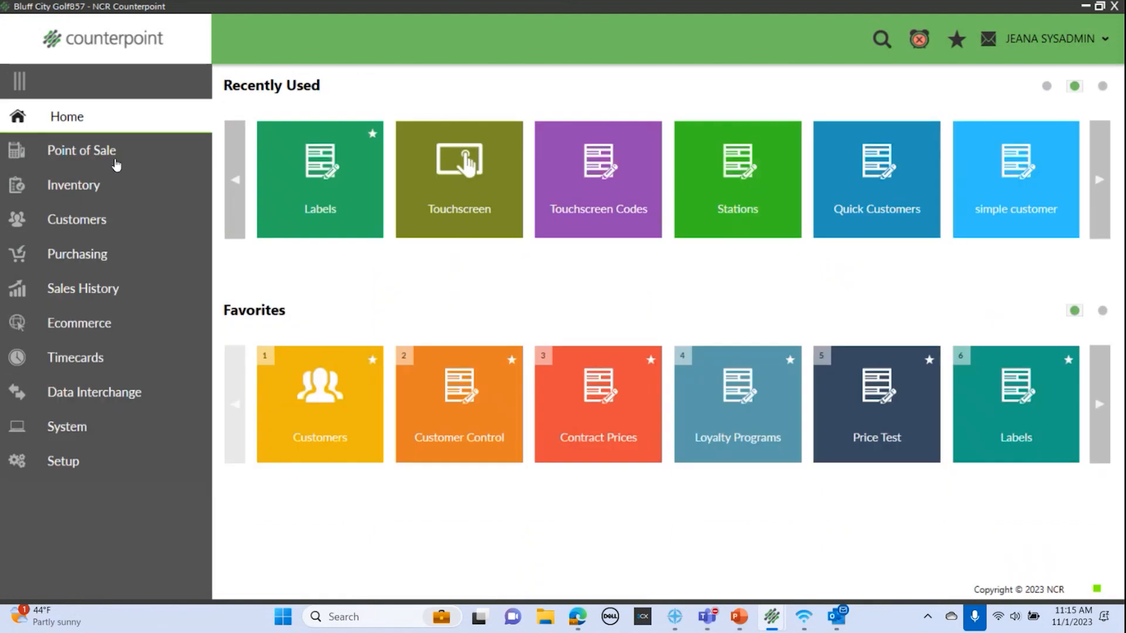
click(88, 221)
click(301, 196)
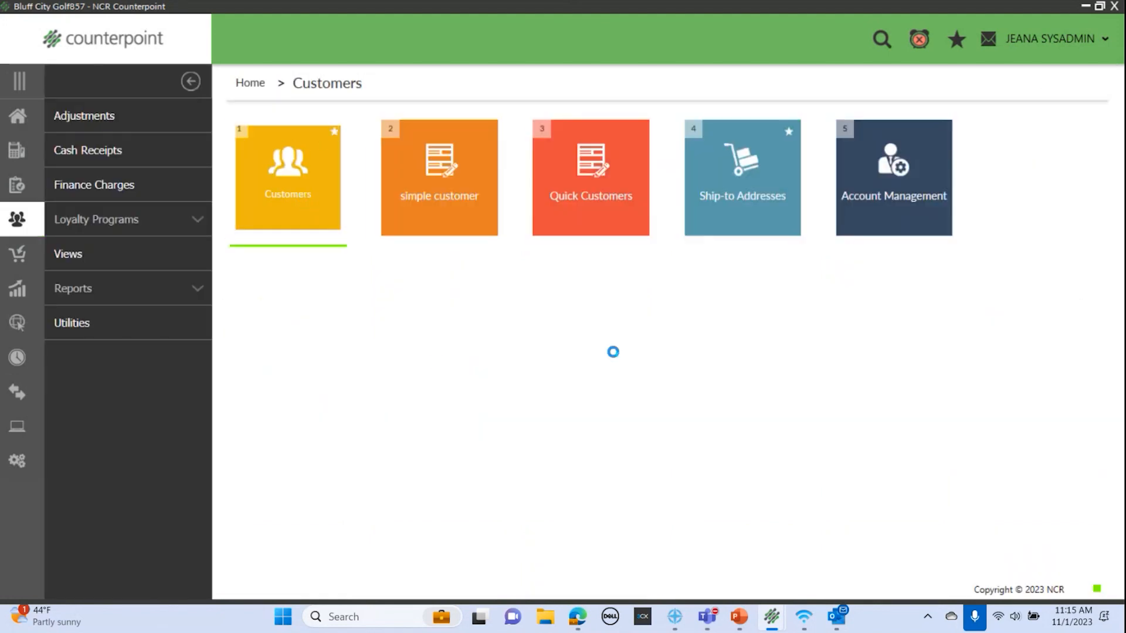
click(467, 156)
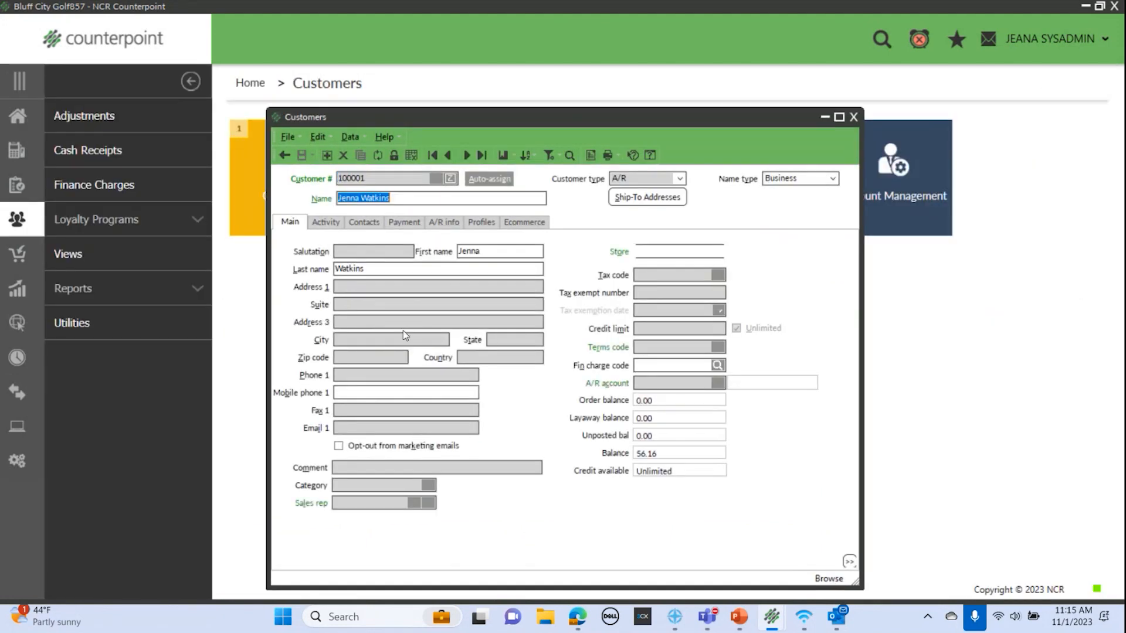
click(481, 222)
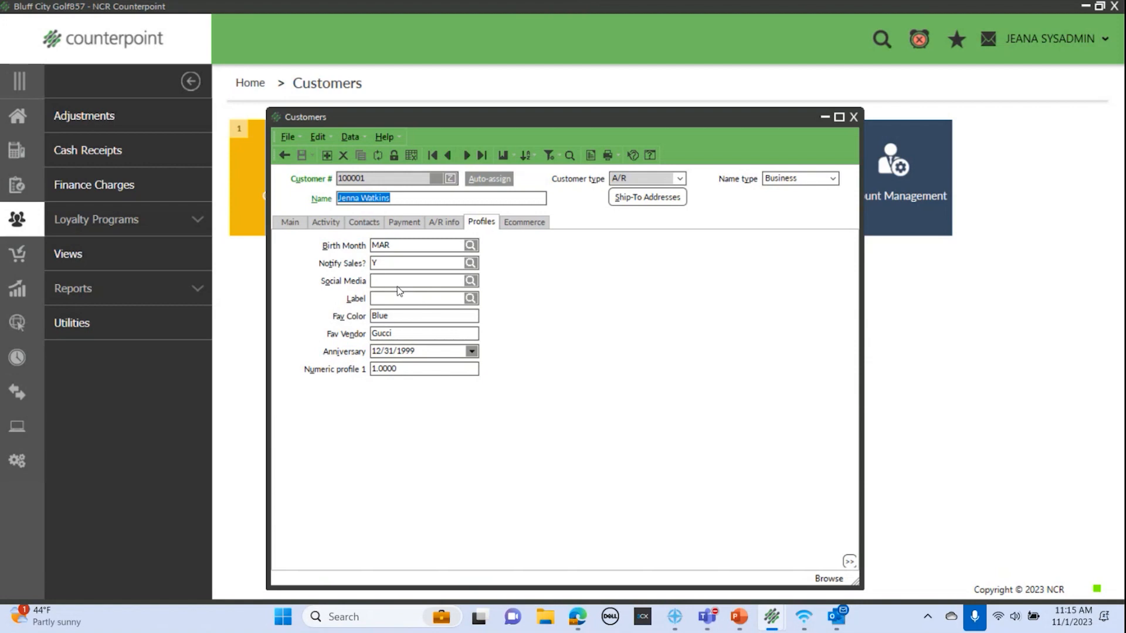
- Add a Birth Month column to the customer lookup, then close the lookup and Customers window
click(568, 156)
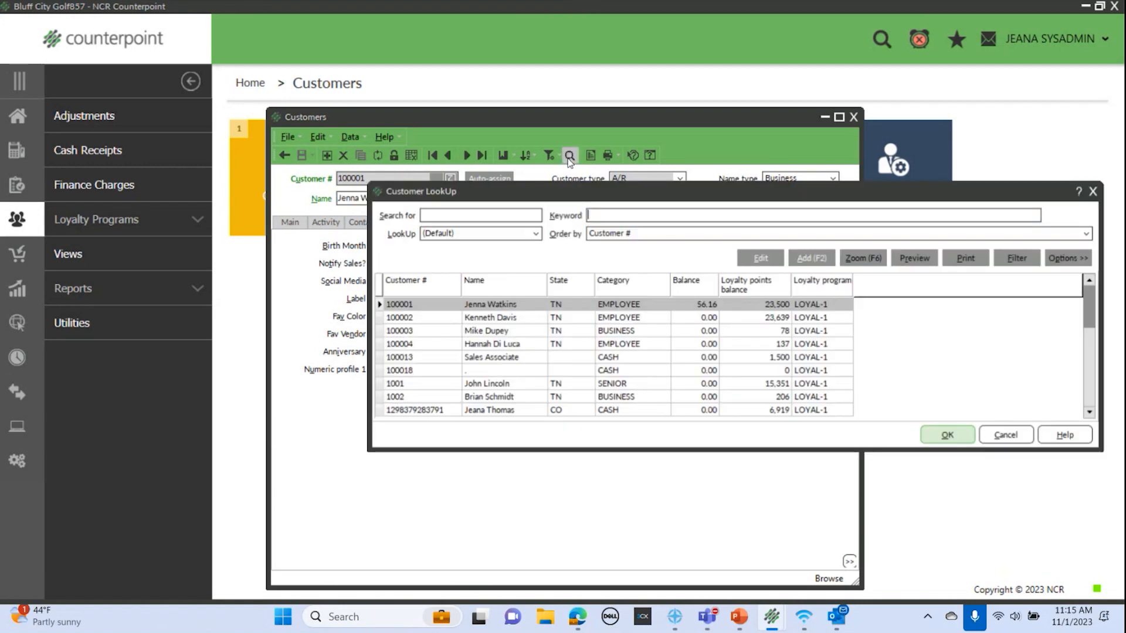
right_click(614, 294)
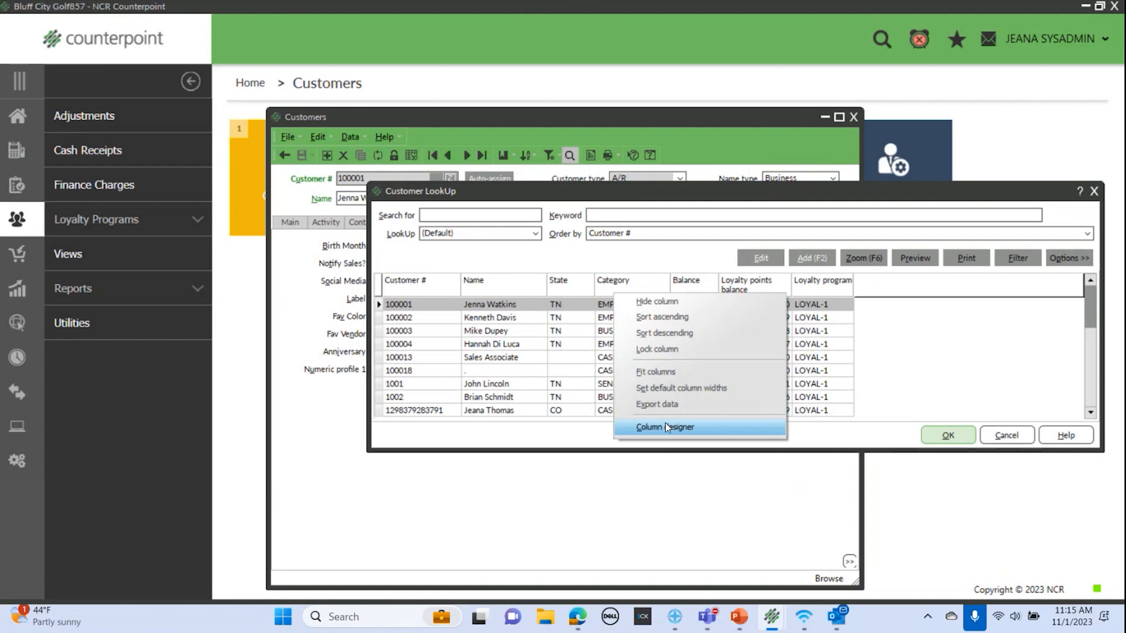
click(665, 427)
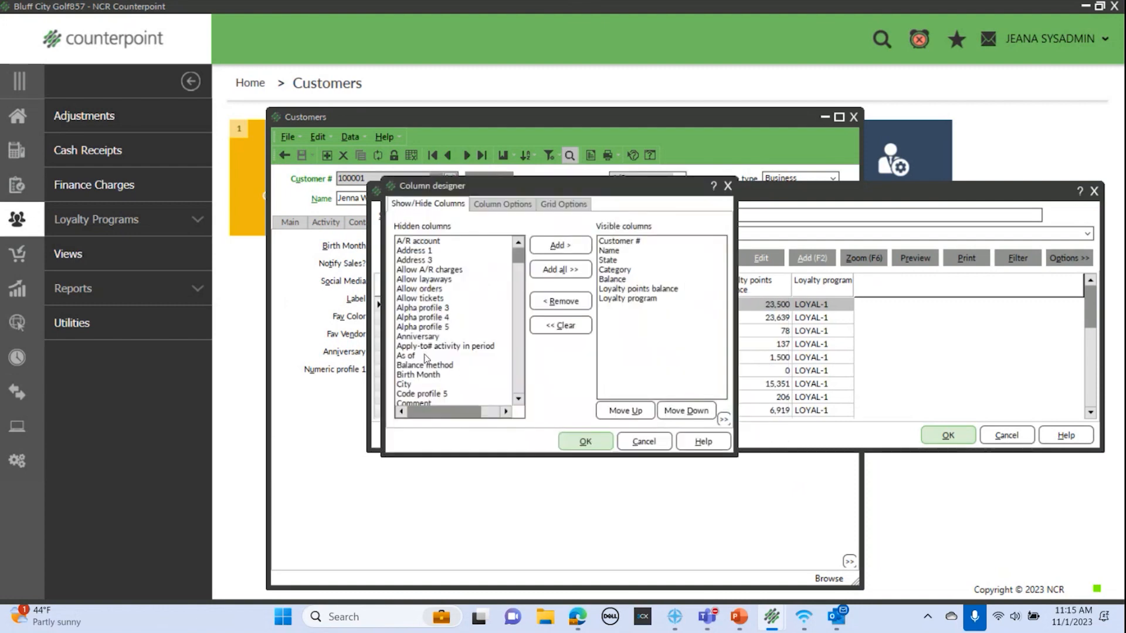
double_click(422, 376)
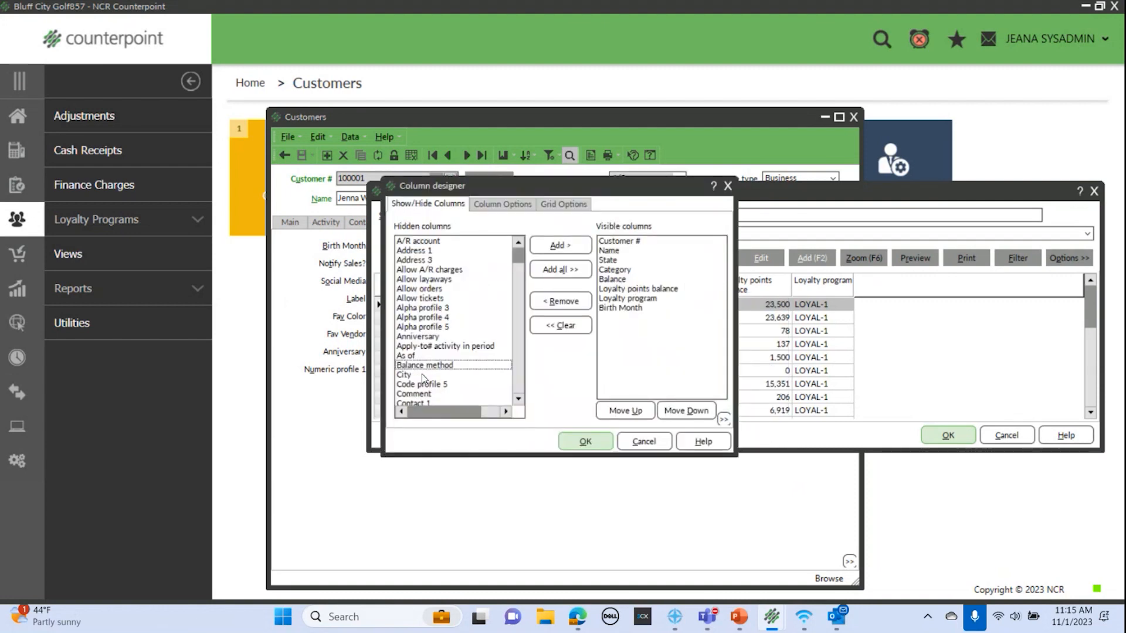
click(585, 443)
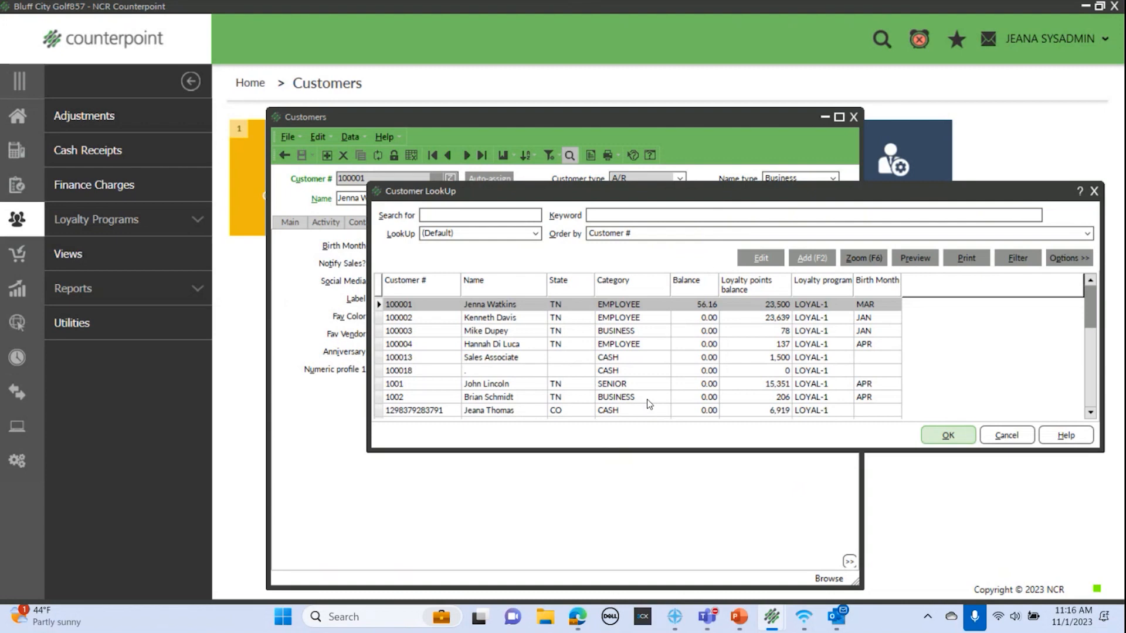
click(1091, 194)
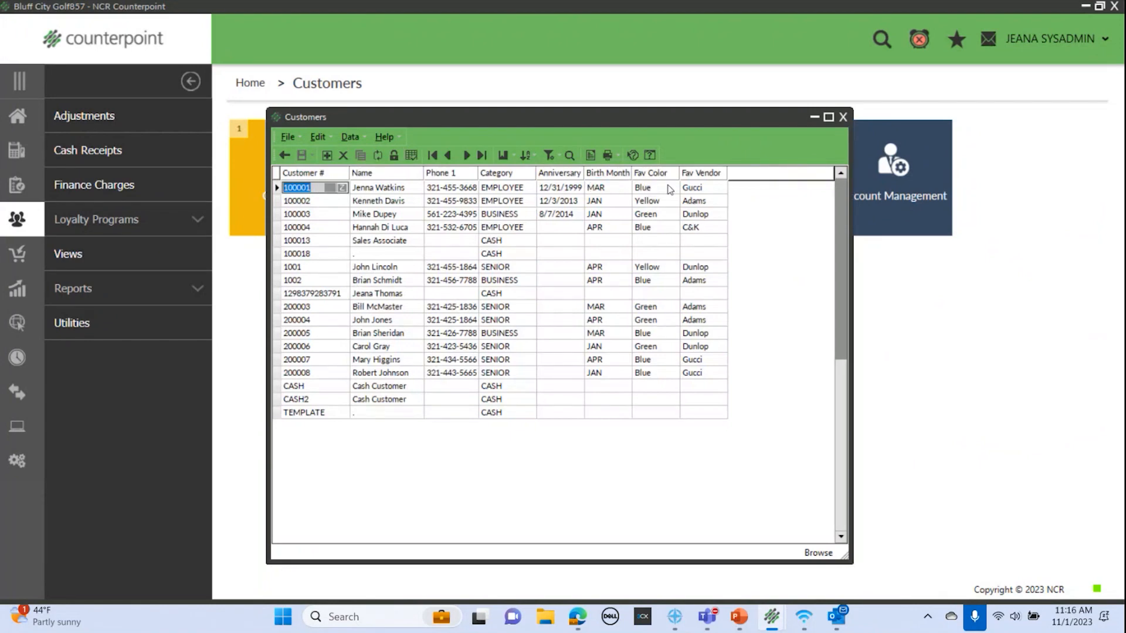
click(843, 119)
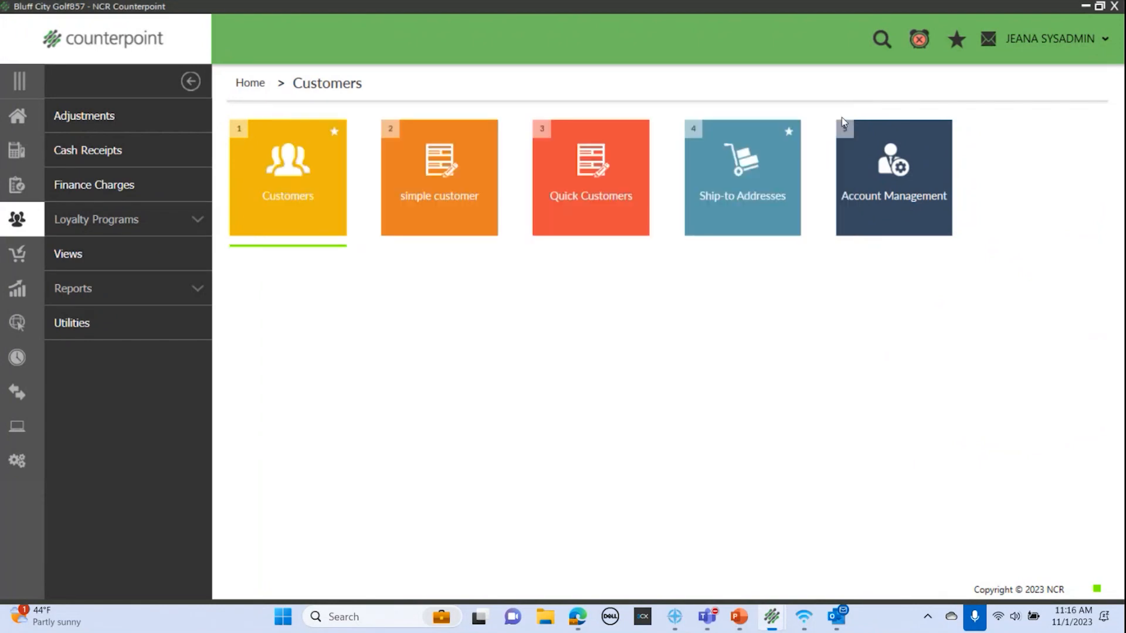
- Start a new customer from Touchscreen Ticket Entry's Cust Lookup, then close it without saving
click(14, 115)
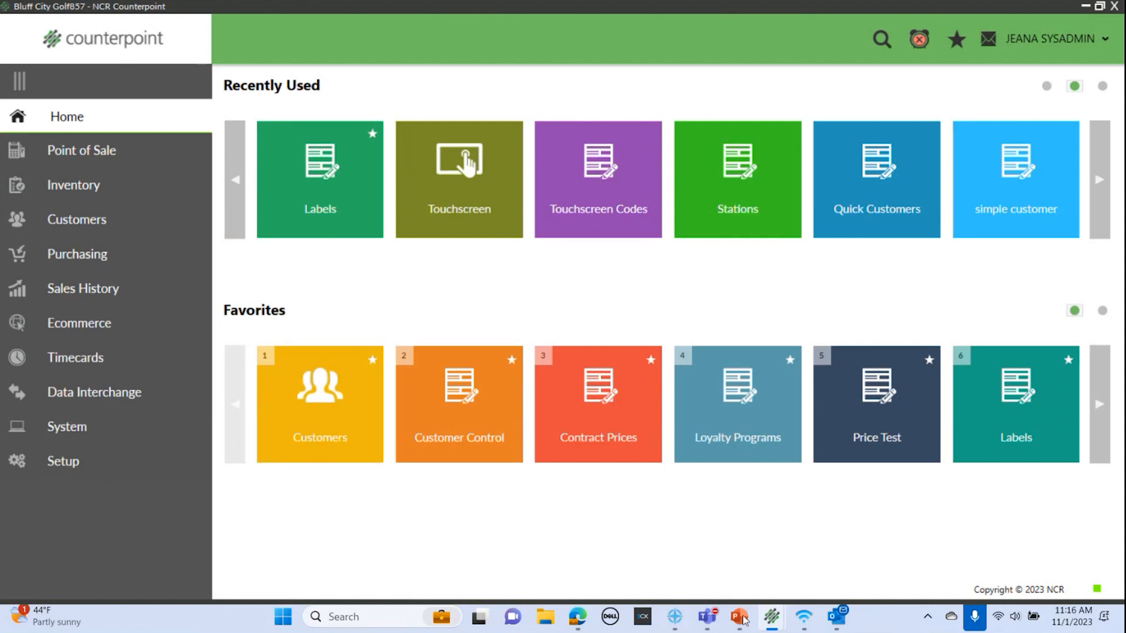
mouse_move(773, 625)
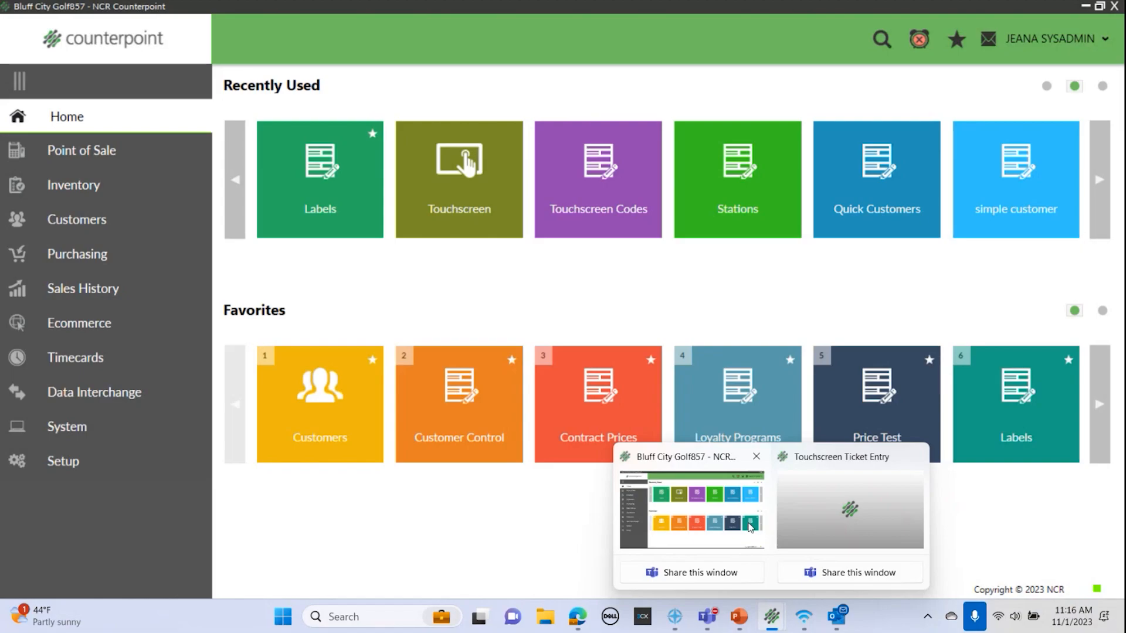
click(788, 517)
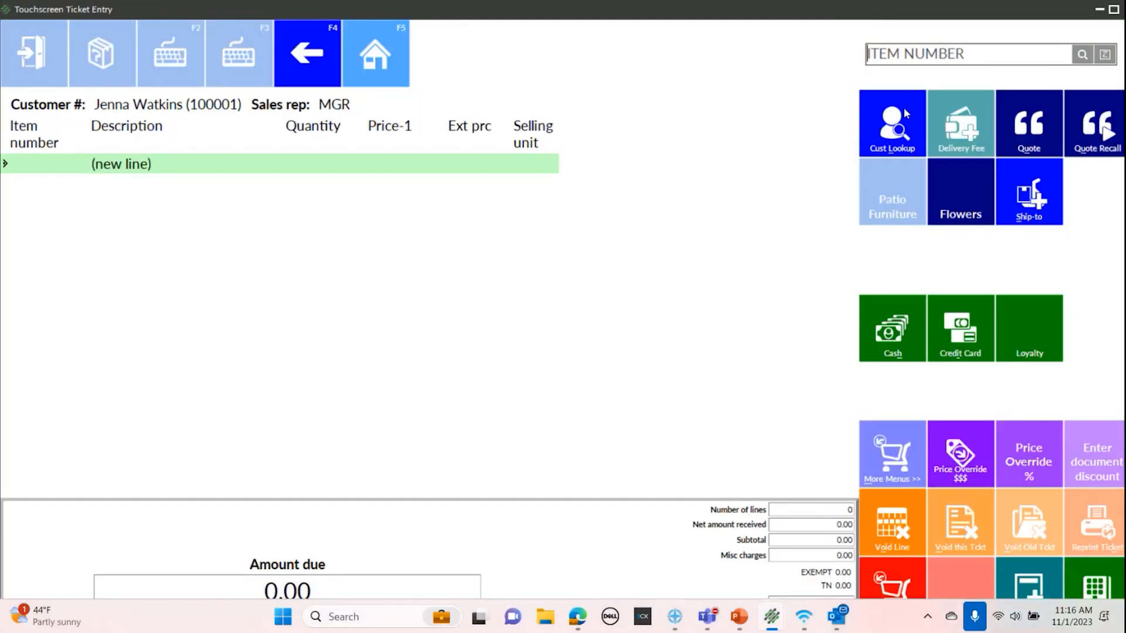
click(894, 130)
click(758, 373)
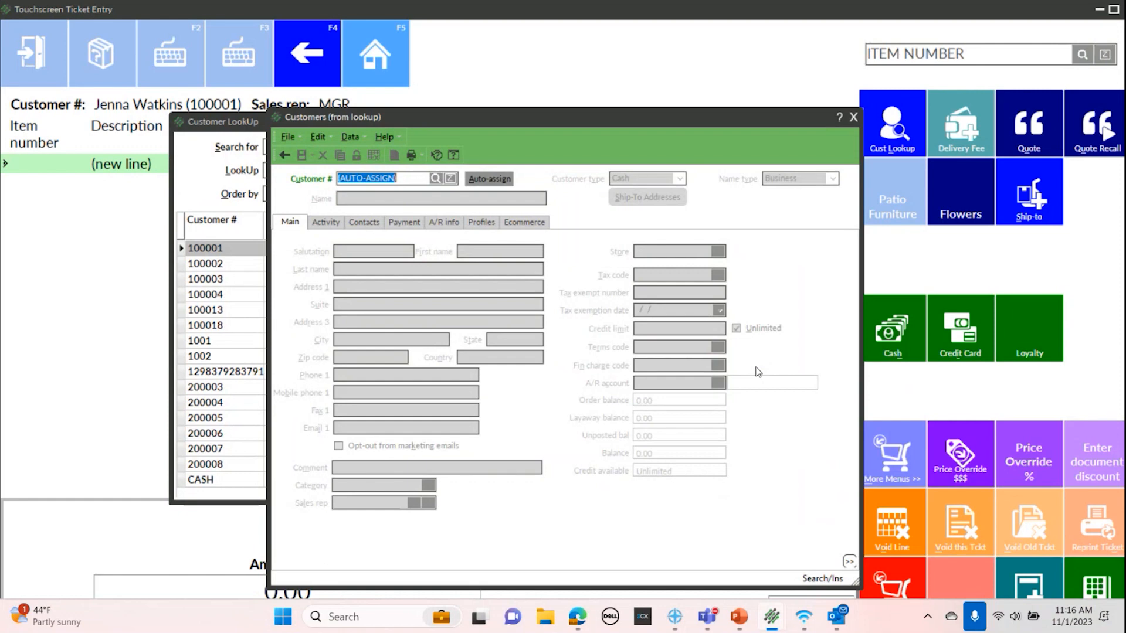
key(Tab)
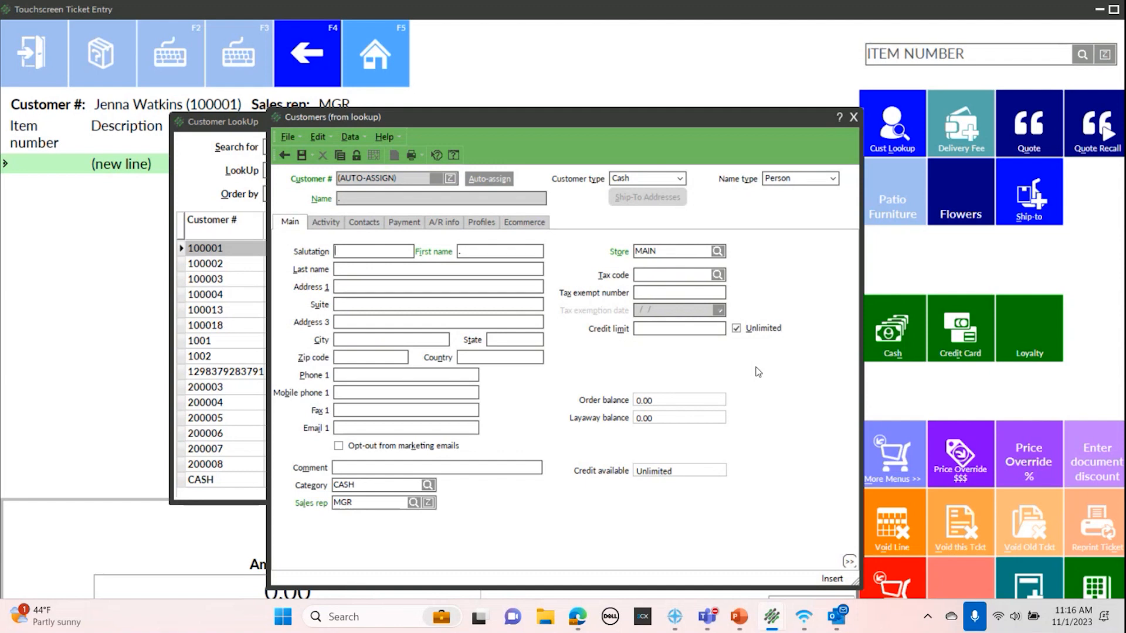
click(853, 116)
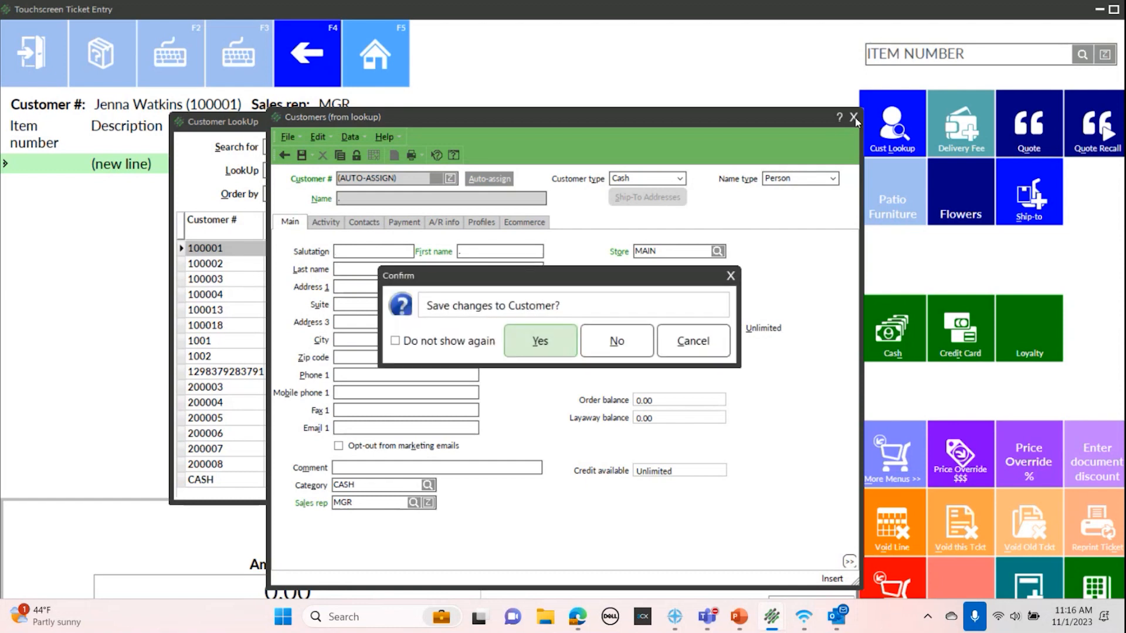
click(603, 340)
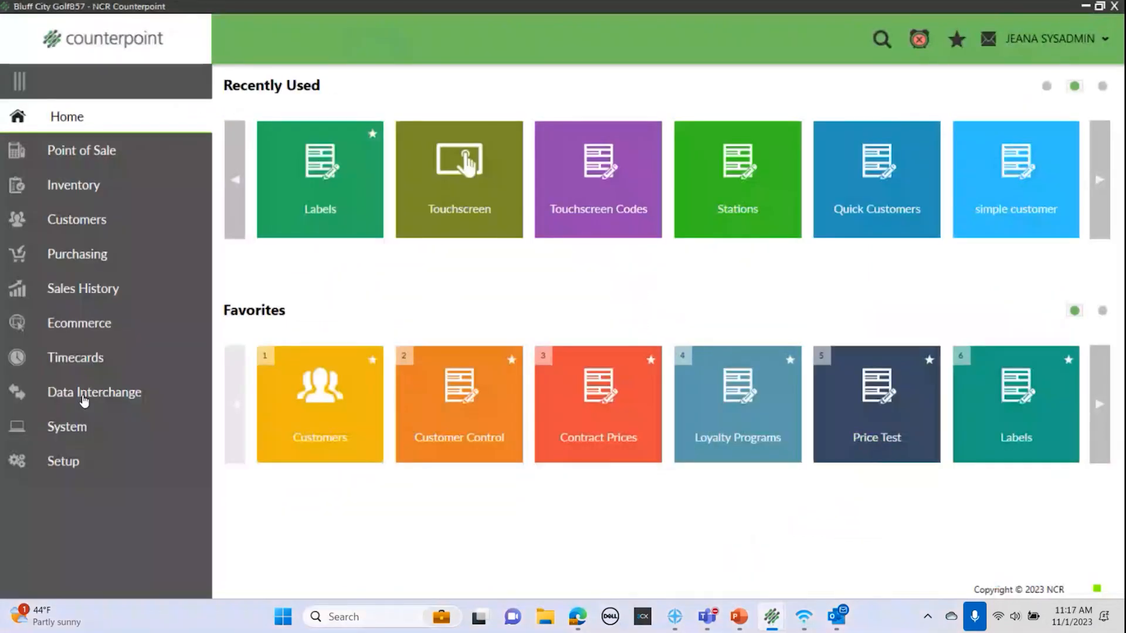
- Check Simplified customer add-on-the-fly on Customer Control's Other tab, save, and close the window
click(68, 462)
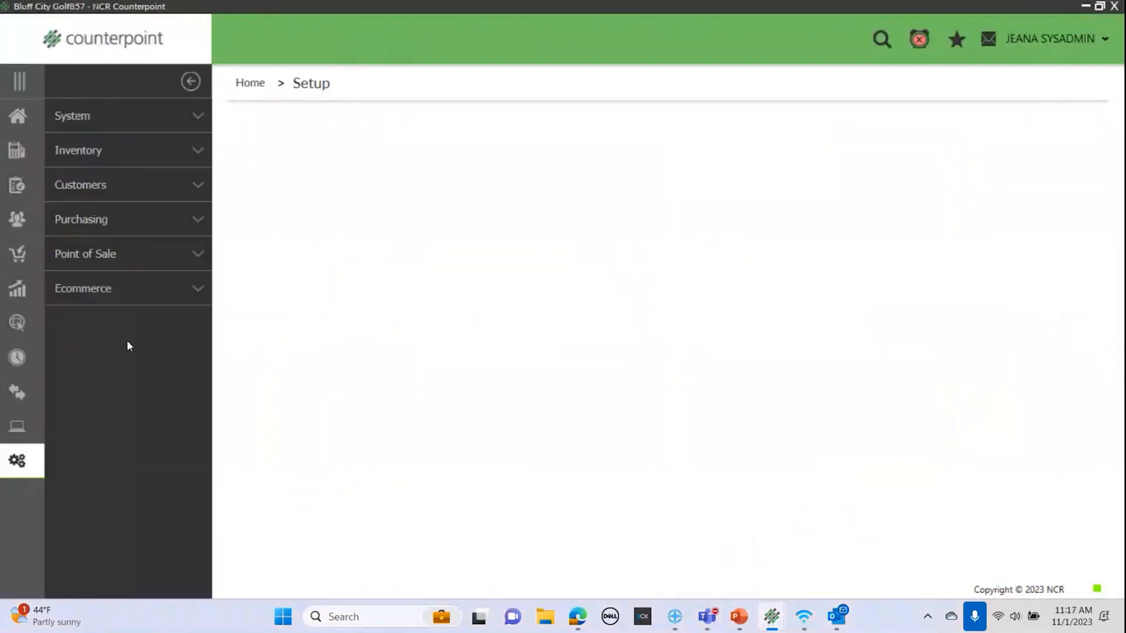
click(120, 184)
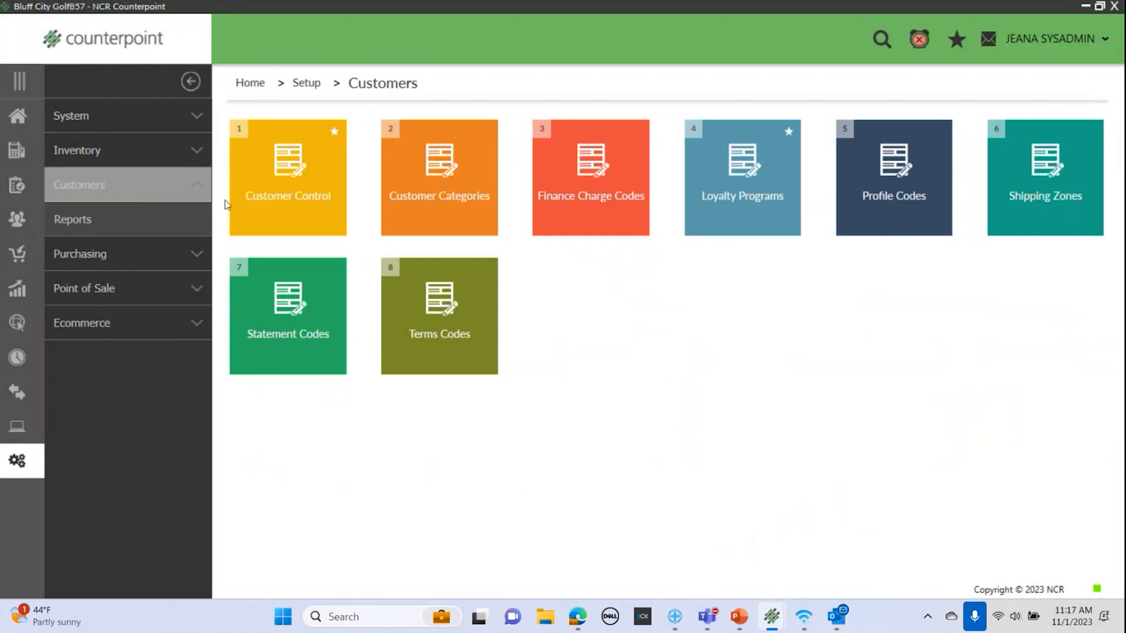
click(274, 195)
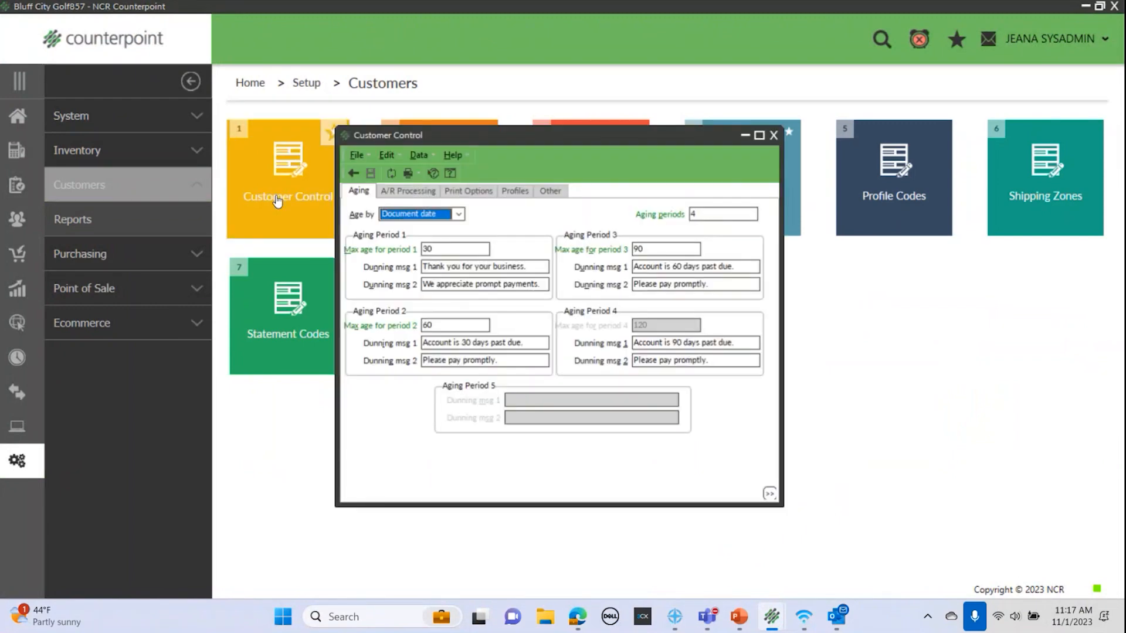
click(549, 191)
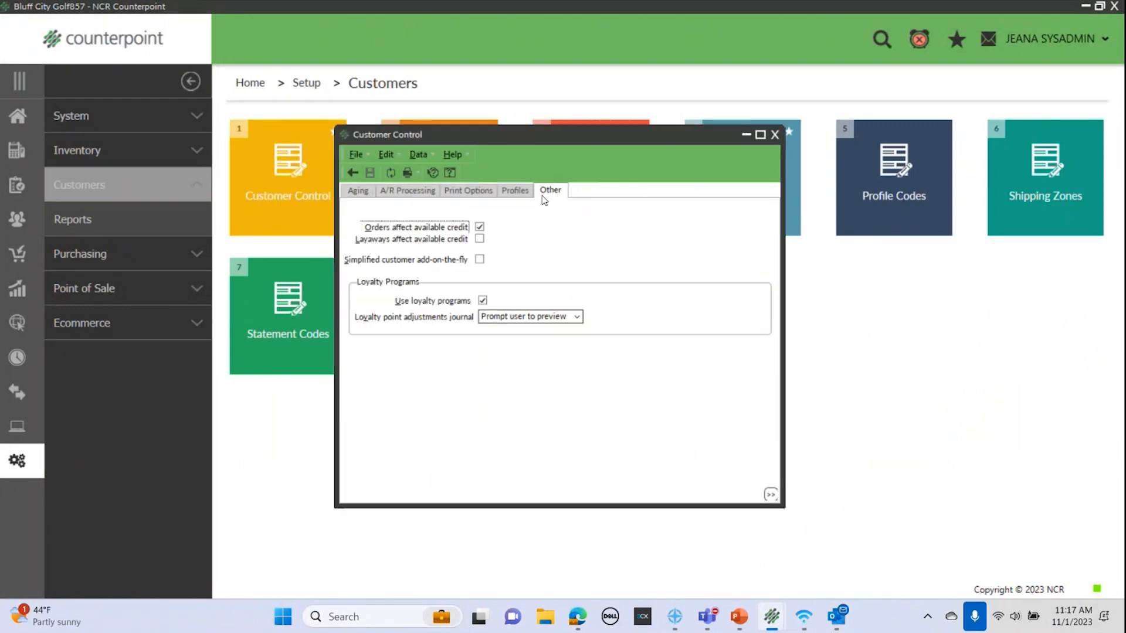
click(479, 260)
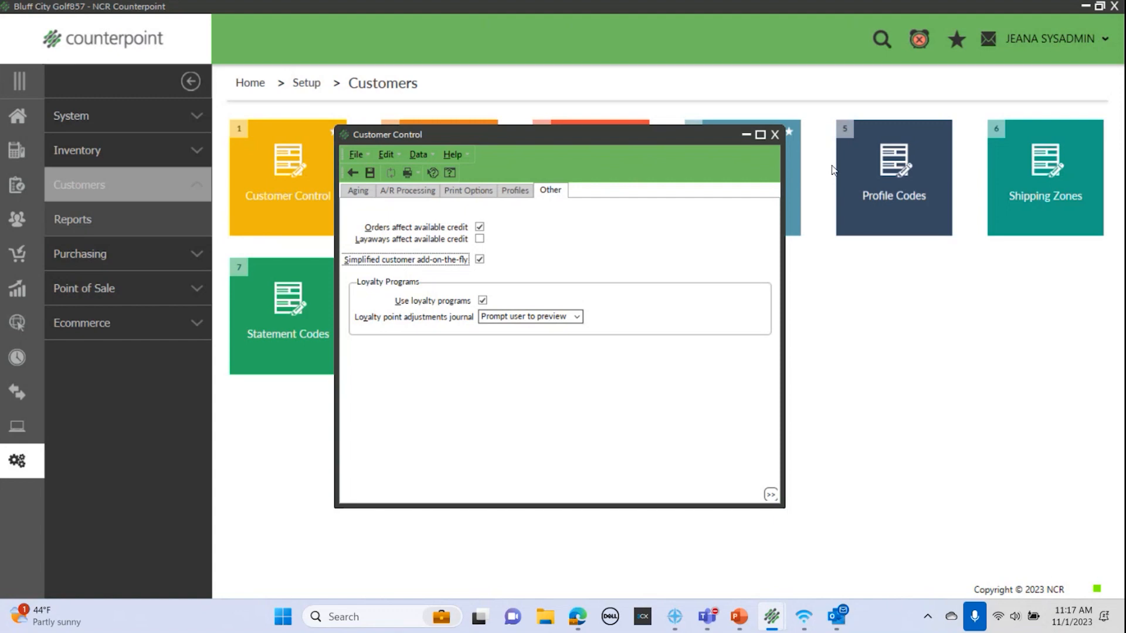
click(368, 175)
click(774, 135)
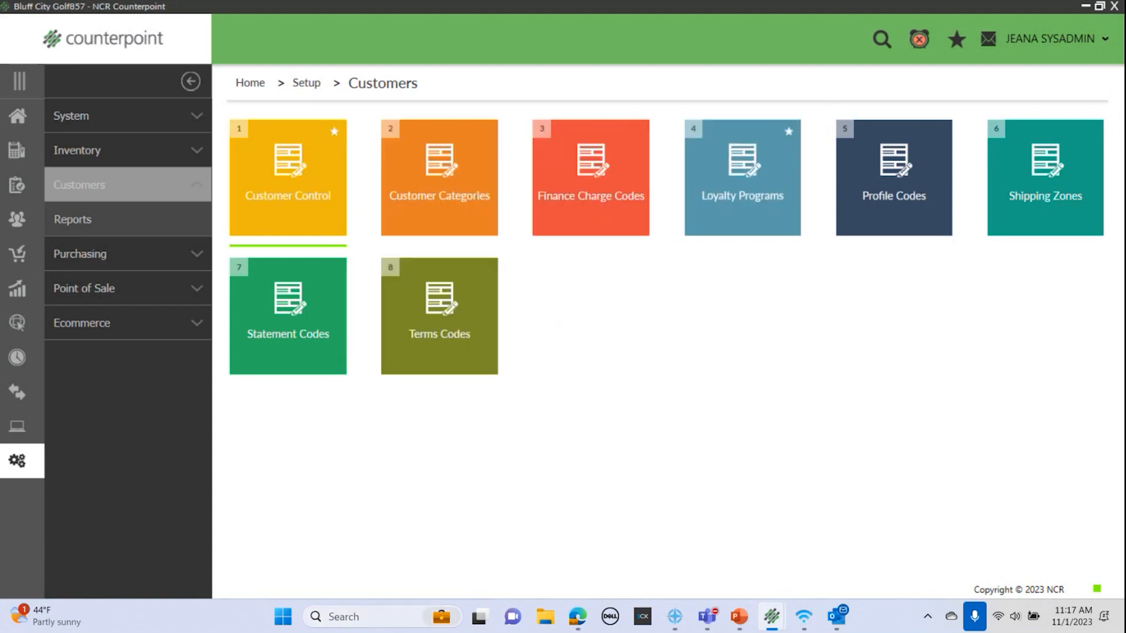
- Add a new customer from the ticket entry lookup and enter the customer's name
mouse_move(772, 615)
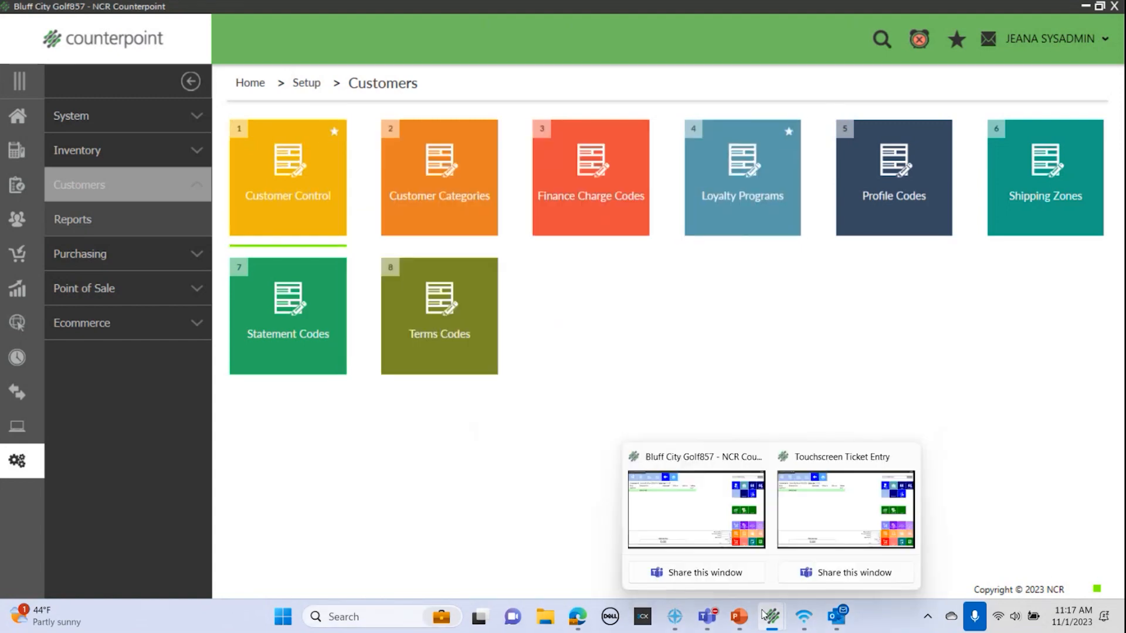
click(853, 511)
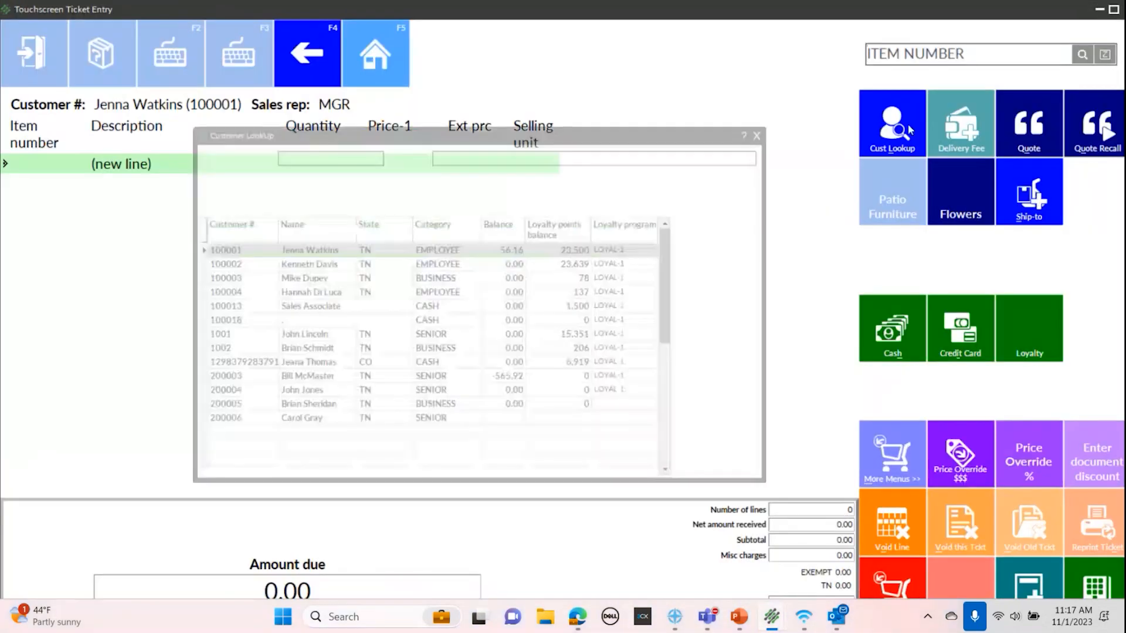
click(737, 370)
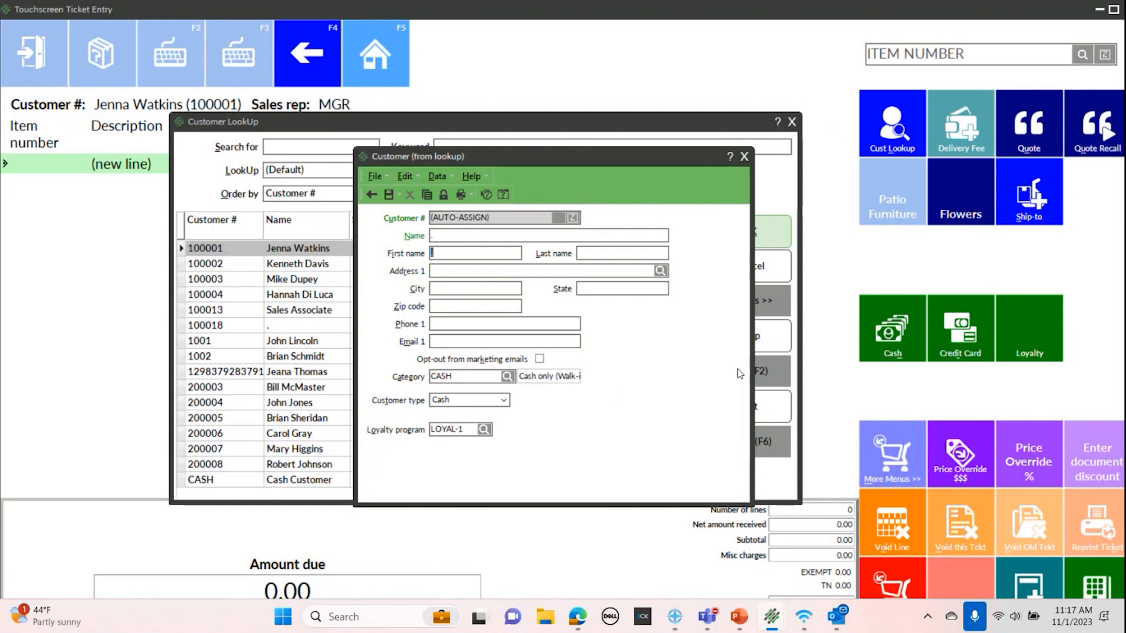
key(Tab)
key(Tab)
key(Tab)
key(Tab)
key(Tab)
key(Tab)
key(Tab)
key(Tab)
key(Tab)
key(Tab)
key(Tab)
click(437, 235)
text(Marty Katz)
click(439, 274)
- Discard the unsaved customer, close Customer LookUp, and minimize Touchscreen Ticket Entry
click(744, 157)
click(605, 346)
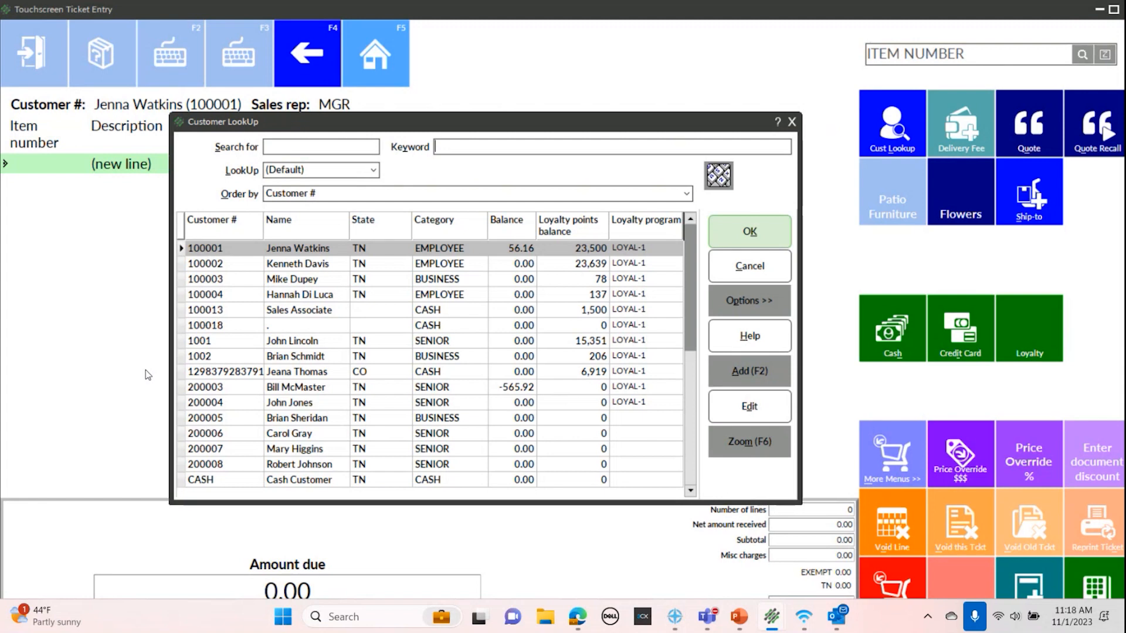
click(792, 122)
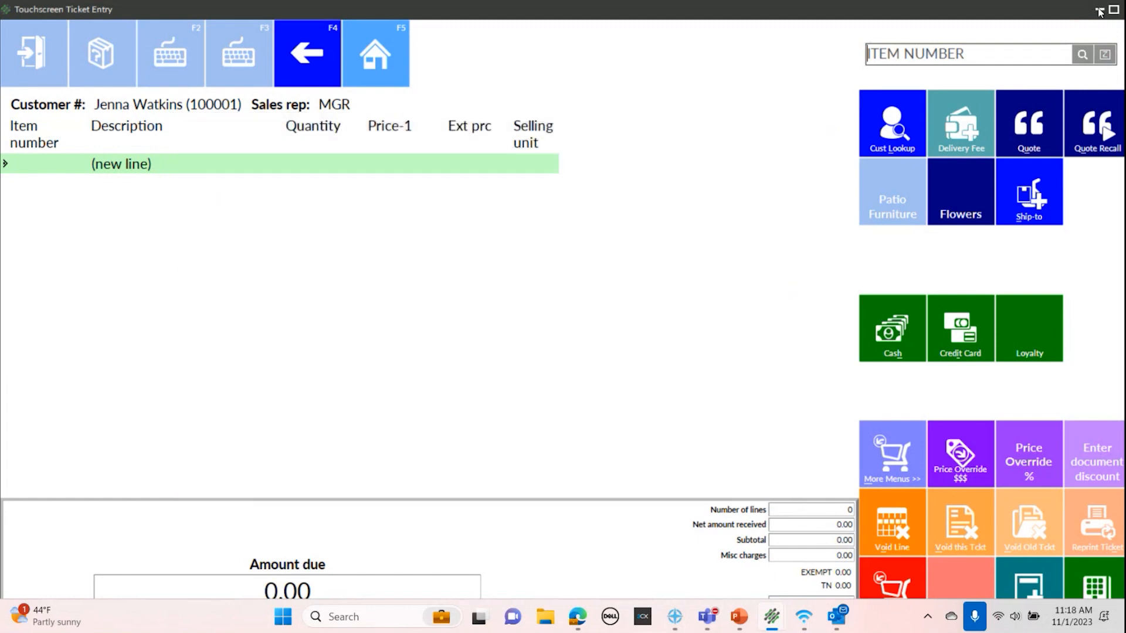
click(1099, 10)
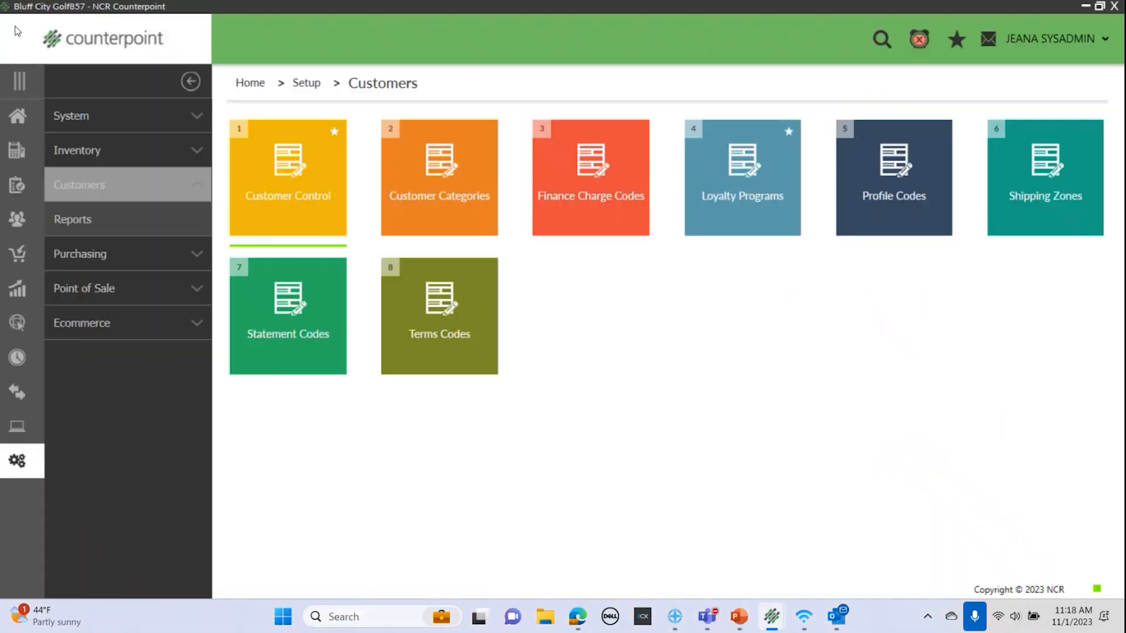
- Go from Home to Inventory > Prices and open the Contract Prices tile
click(20, 117)
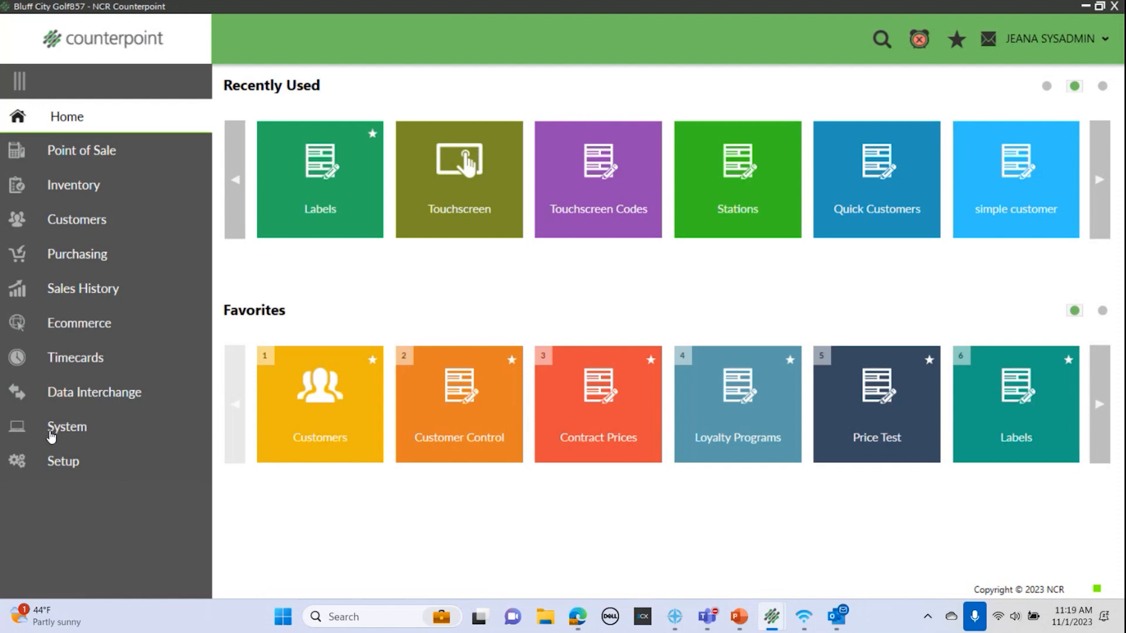
click(82, 186)
click(73, 290)
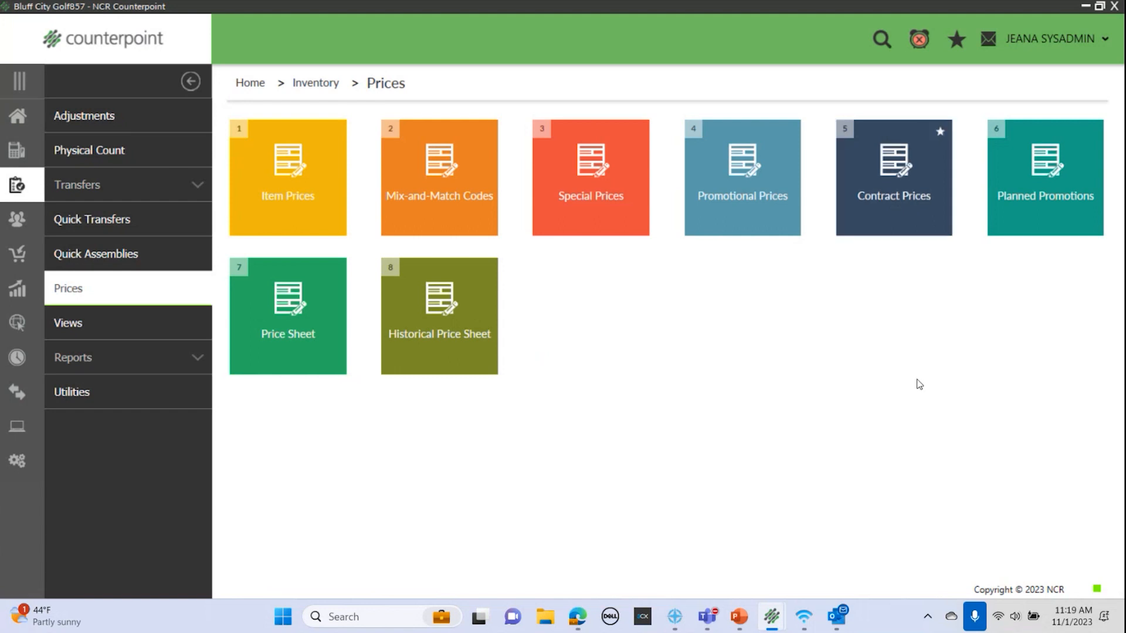
click(885, 198)
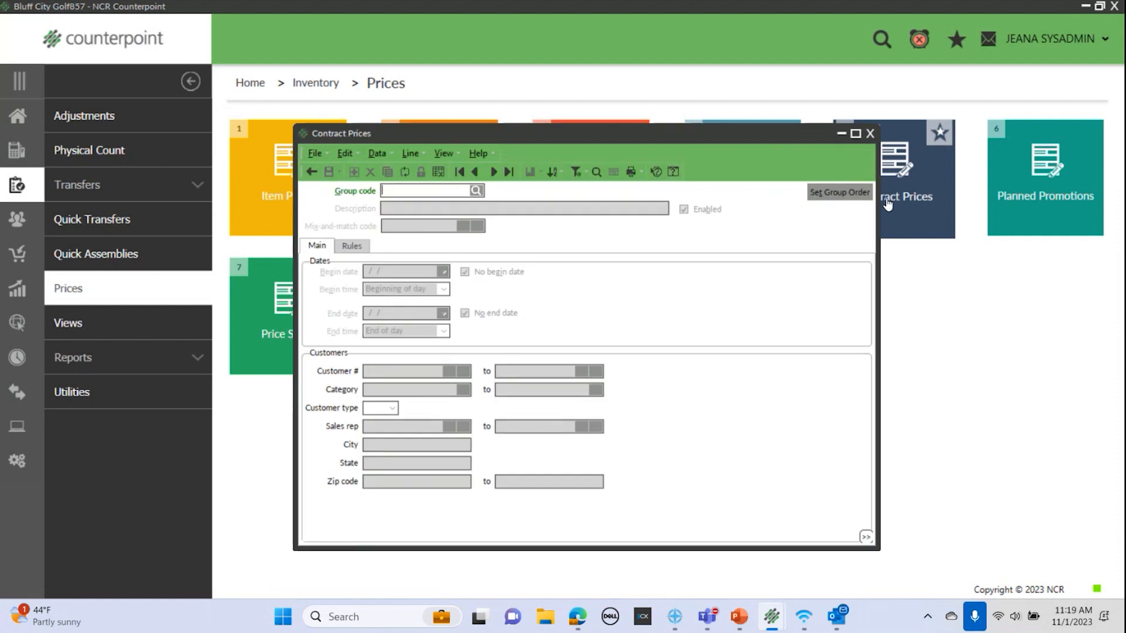
- Enter contract group code SENIOR with the description 'Senior'
text(SENIOR)
key(Tab)
text(Senior)
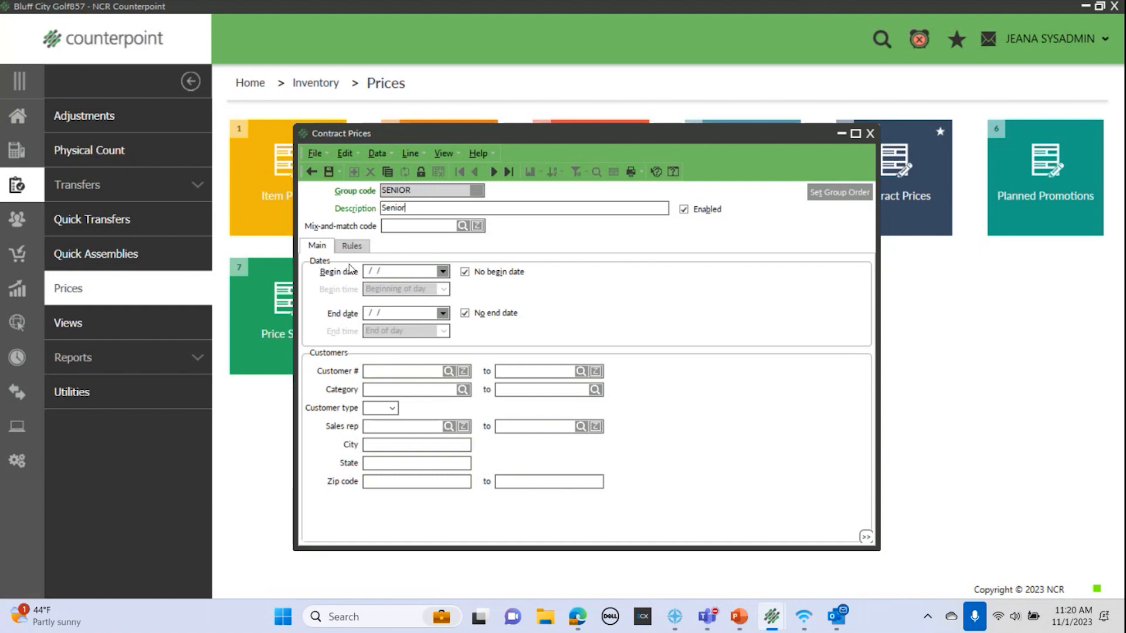
- Try a November 2 begin date, revert to No begin date, and look up a customer category
click(464, 272)
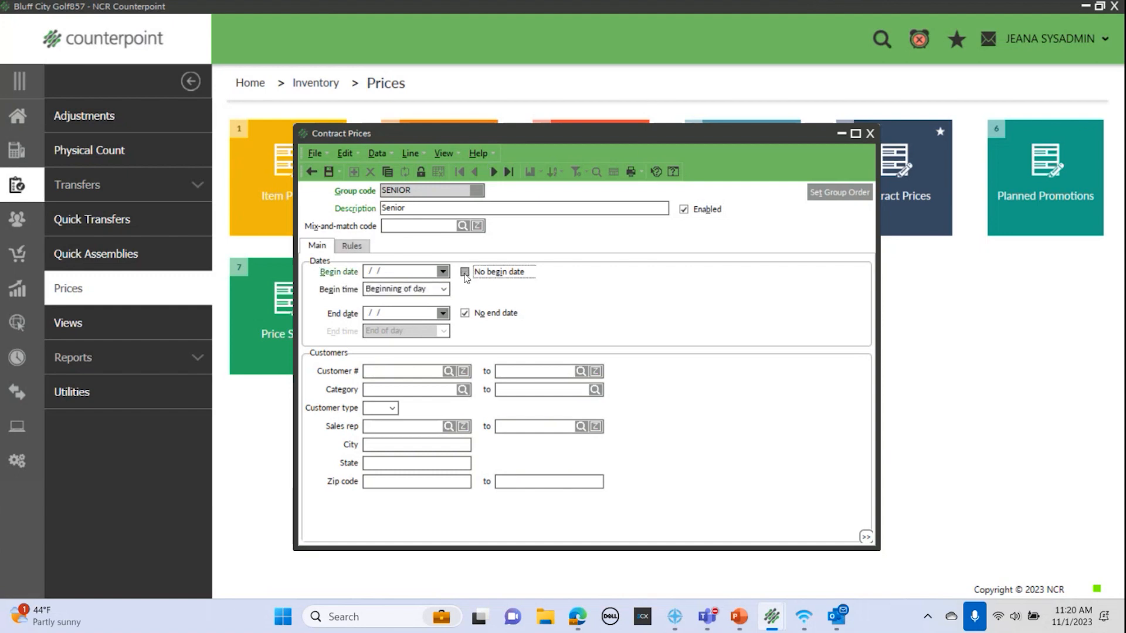
click(444, 273)
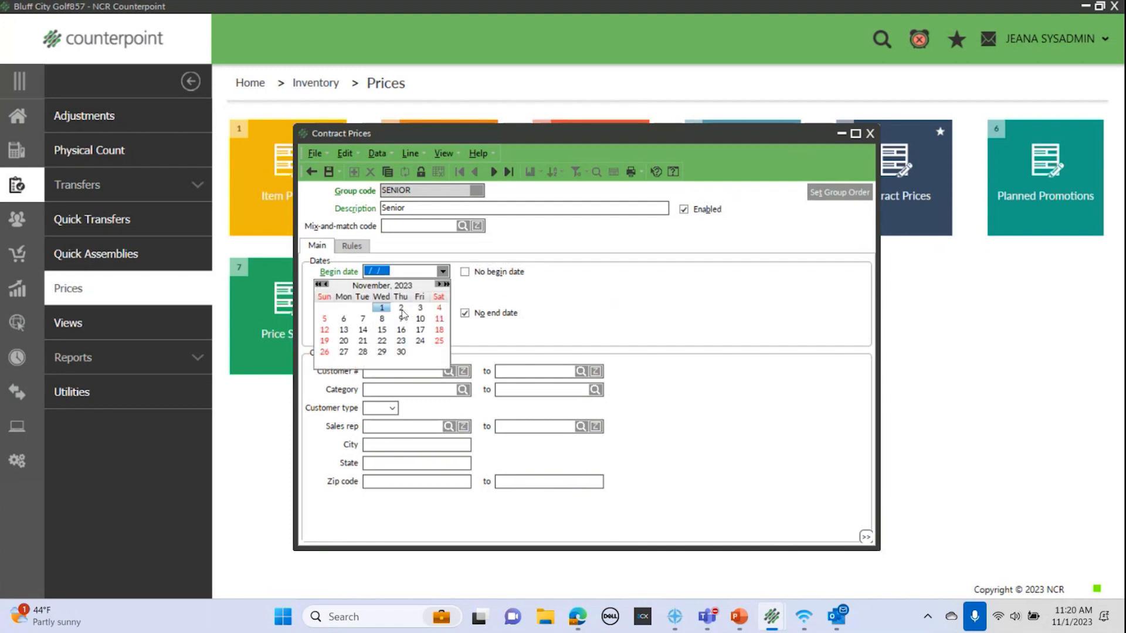
click(401, 307)
click(441, 290)
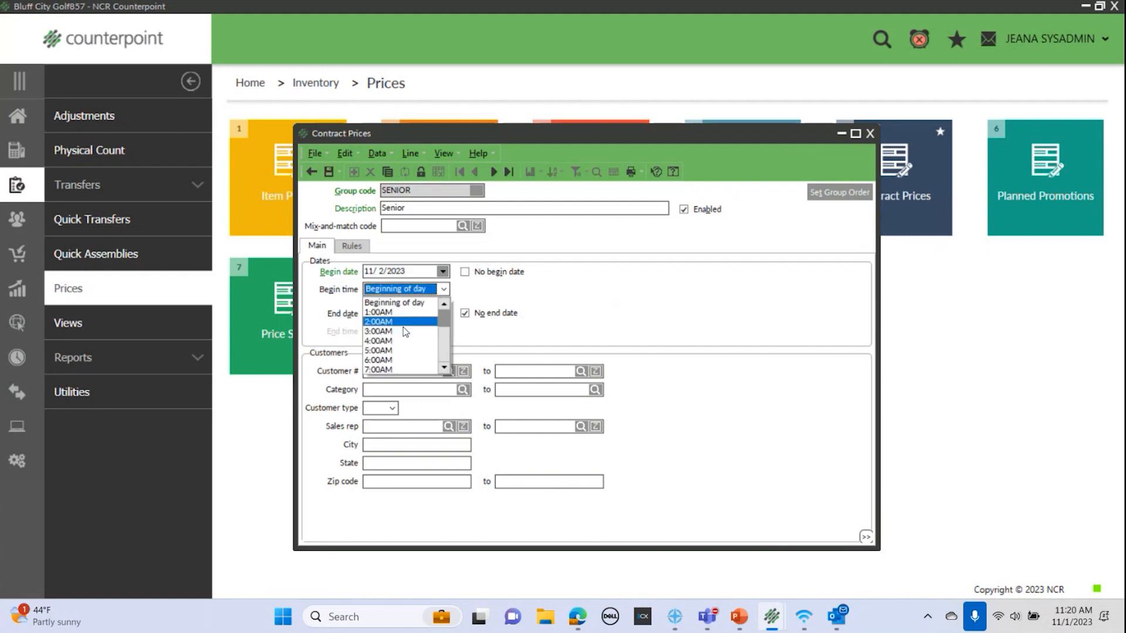
click(625, 298)
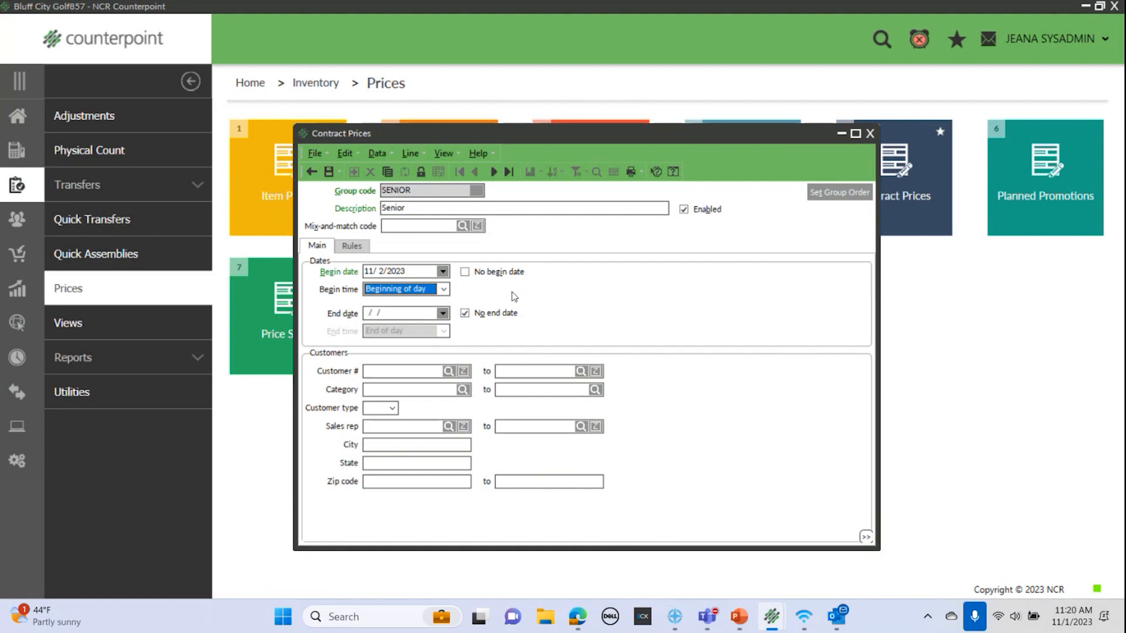
click(465, 272)
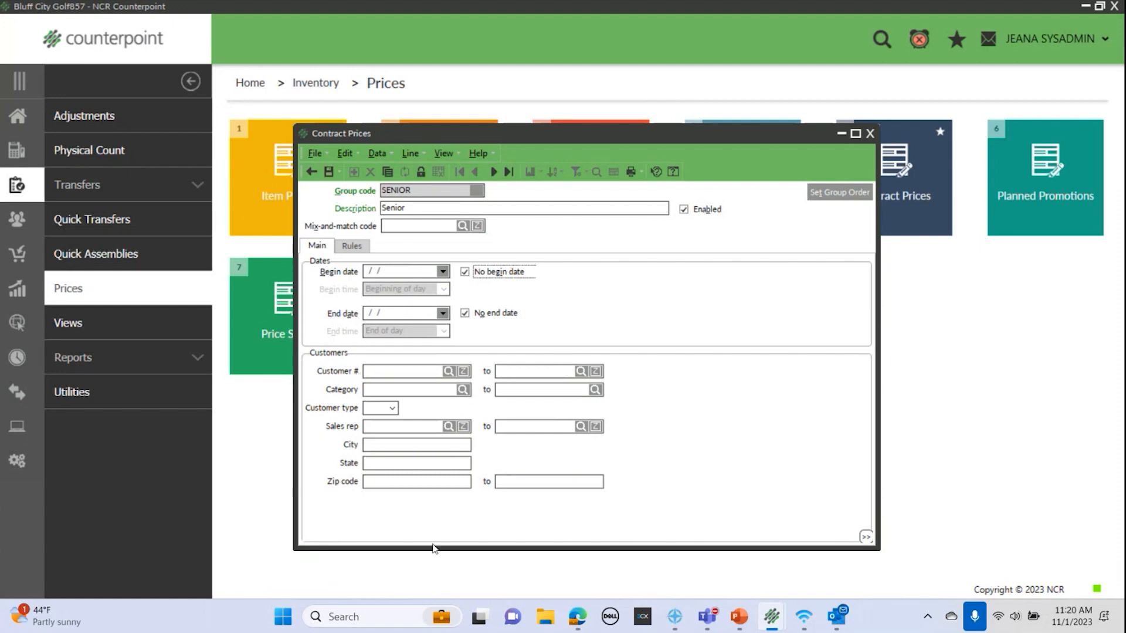
click(463, 390)
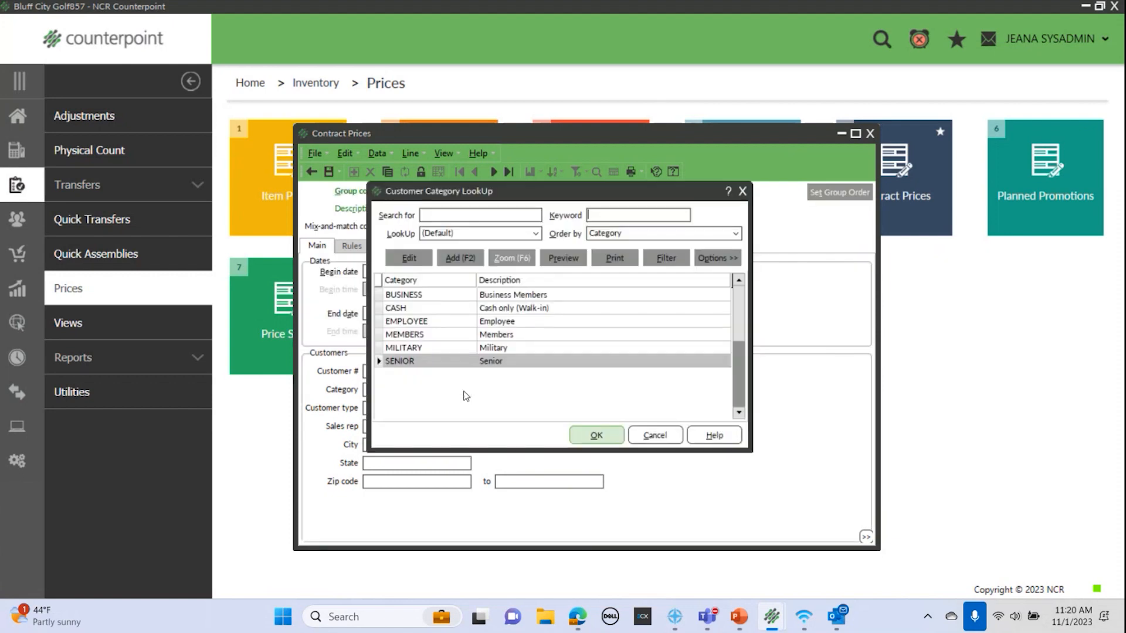
click(596, 435)
click(599, 390)
click(596, 435)
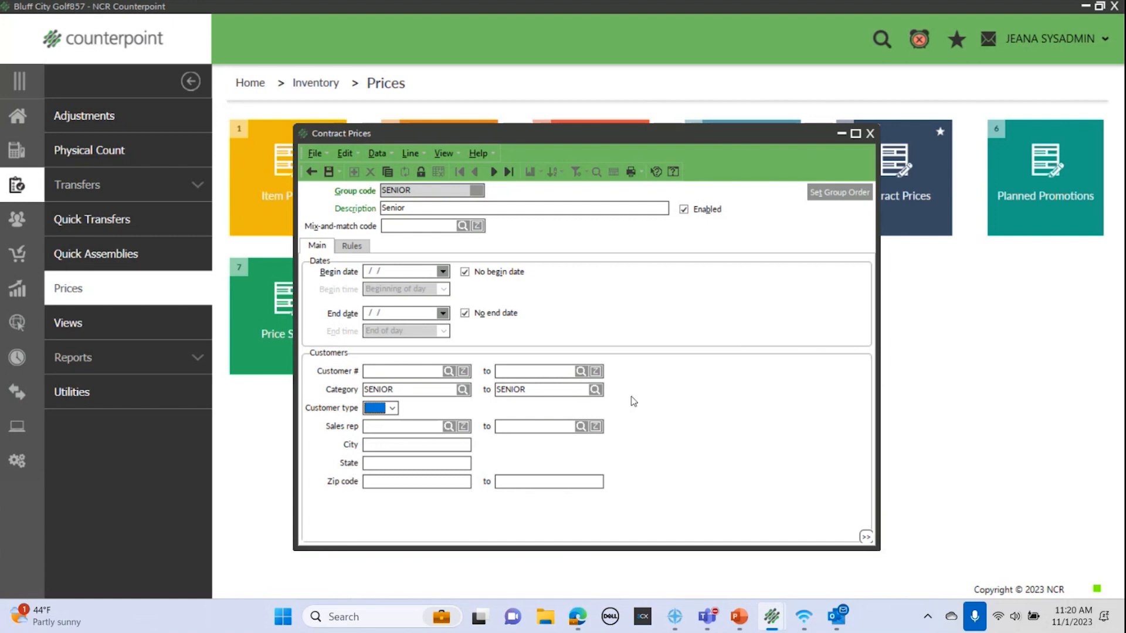
double_click(546, 392)
key(BackSpace)
double_click(403, 389)
key(BackSpace)
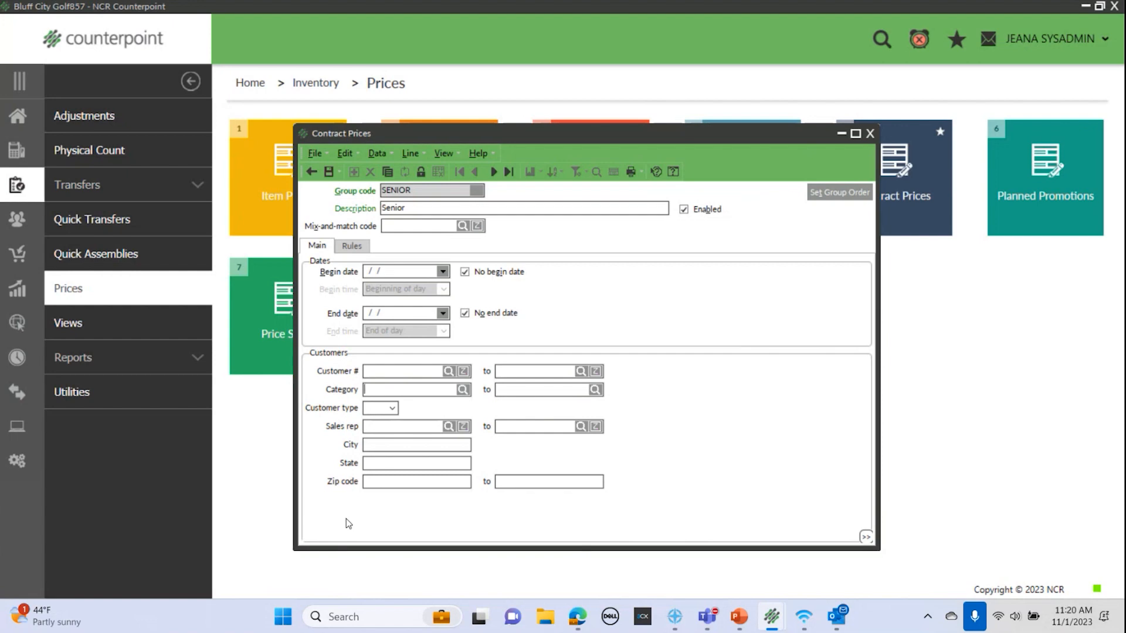
- Add a Birth Month condition to the customer filter, try JAN, then clear the value
right_click(684, 414)
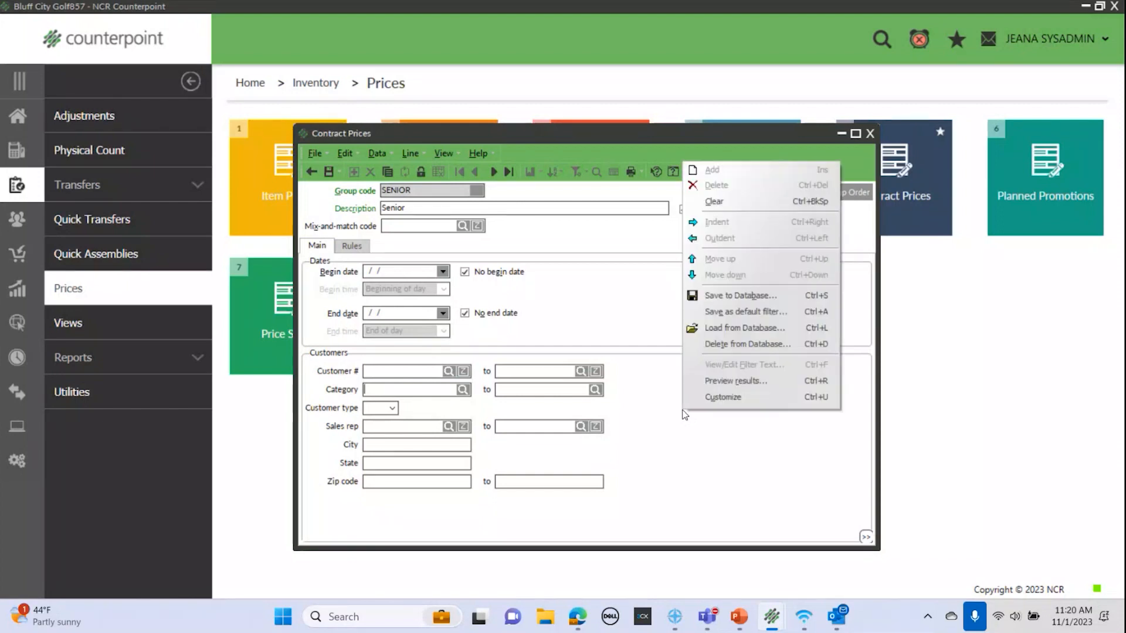
click(719, 402)
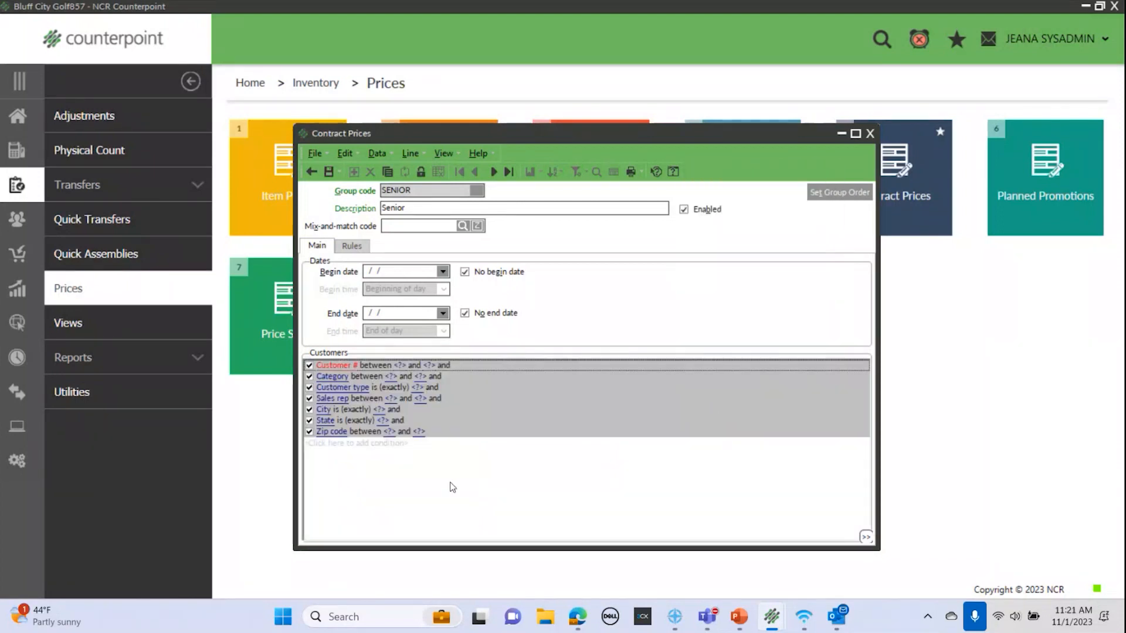
click(330, 443)
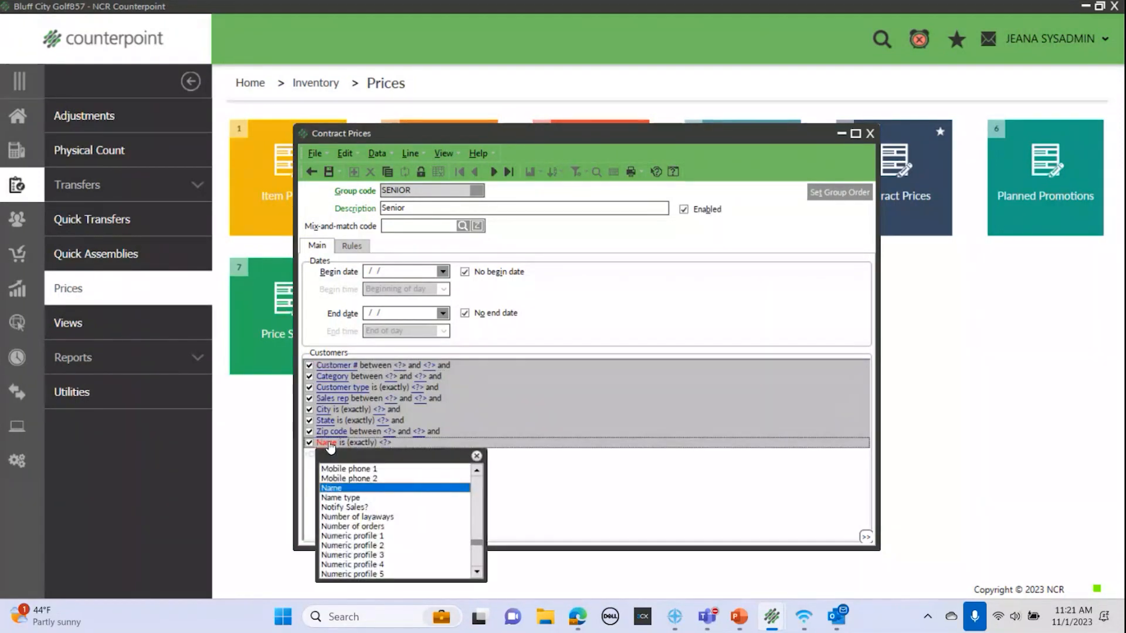
key(b)
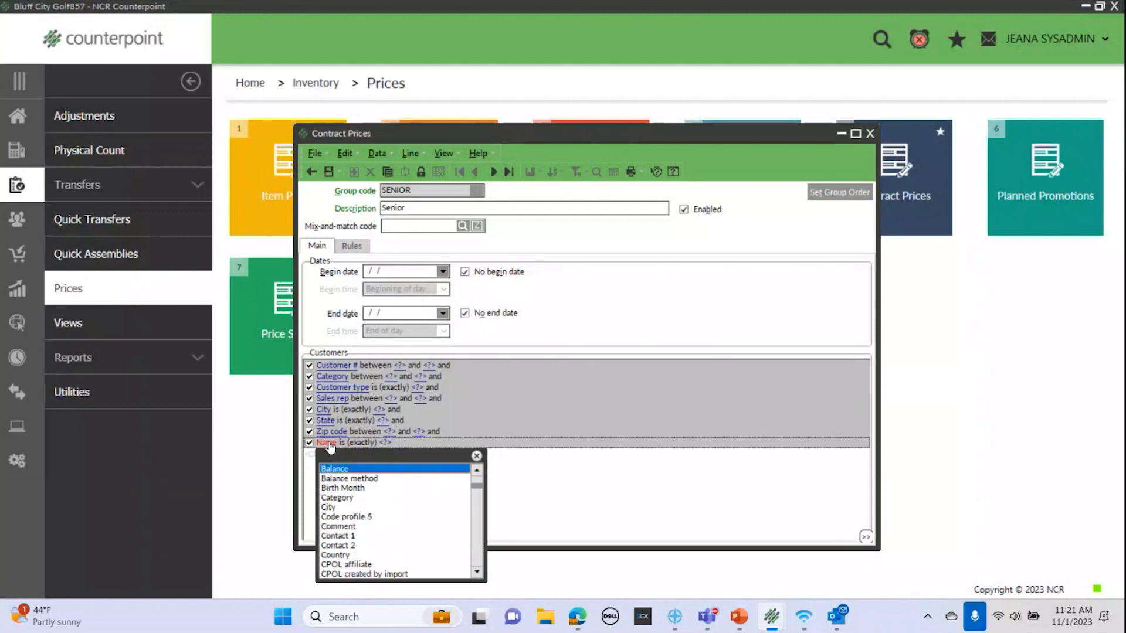
click(358, 489)
right_click(409, 464)
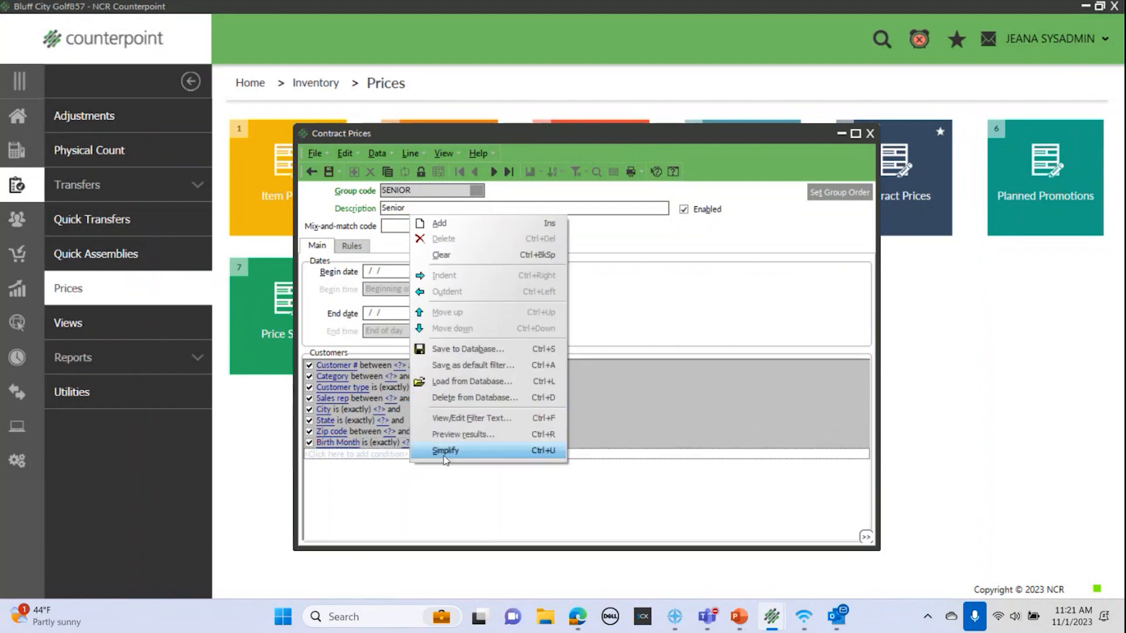
click(445, 456)
click(463, 500)
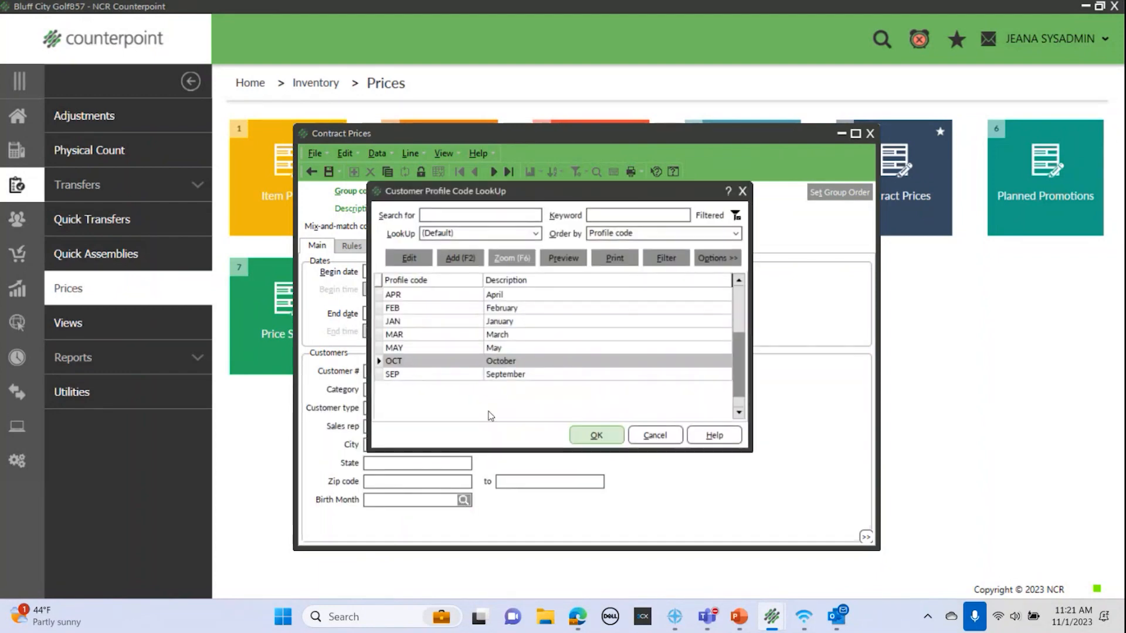
click(436, 327)
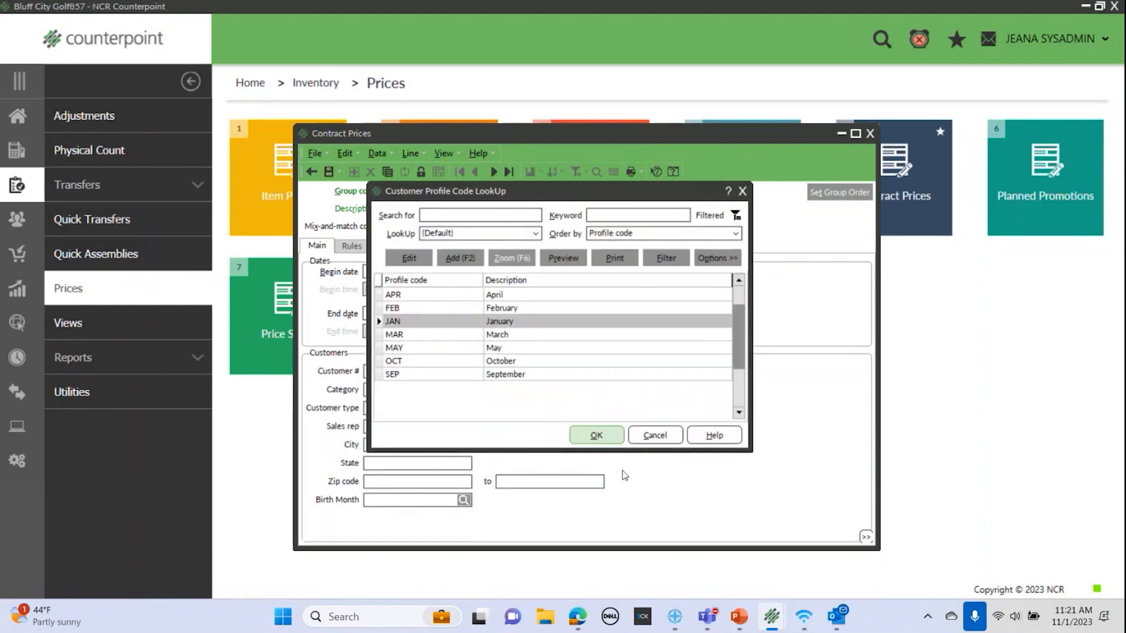
click(594, 436)
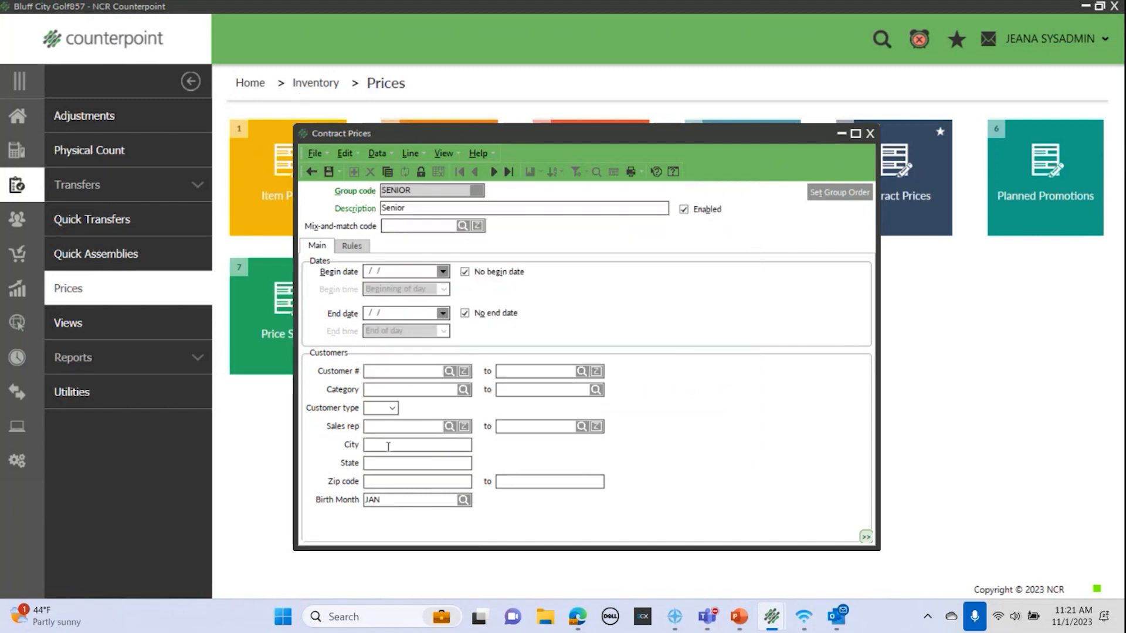
drag(393, 503, 353, 481)
key(Delete)
- Limit the contract group to customer category SENIOR through SENIOR
click(464, 390)
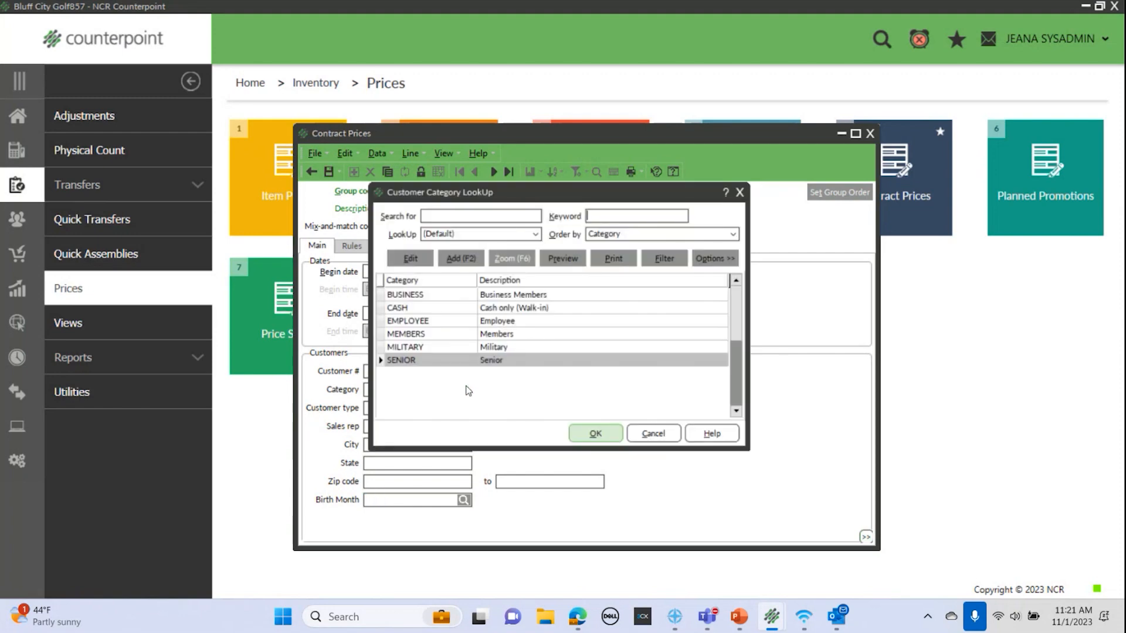
click(589, 429)
click(595, 389)
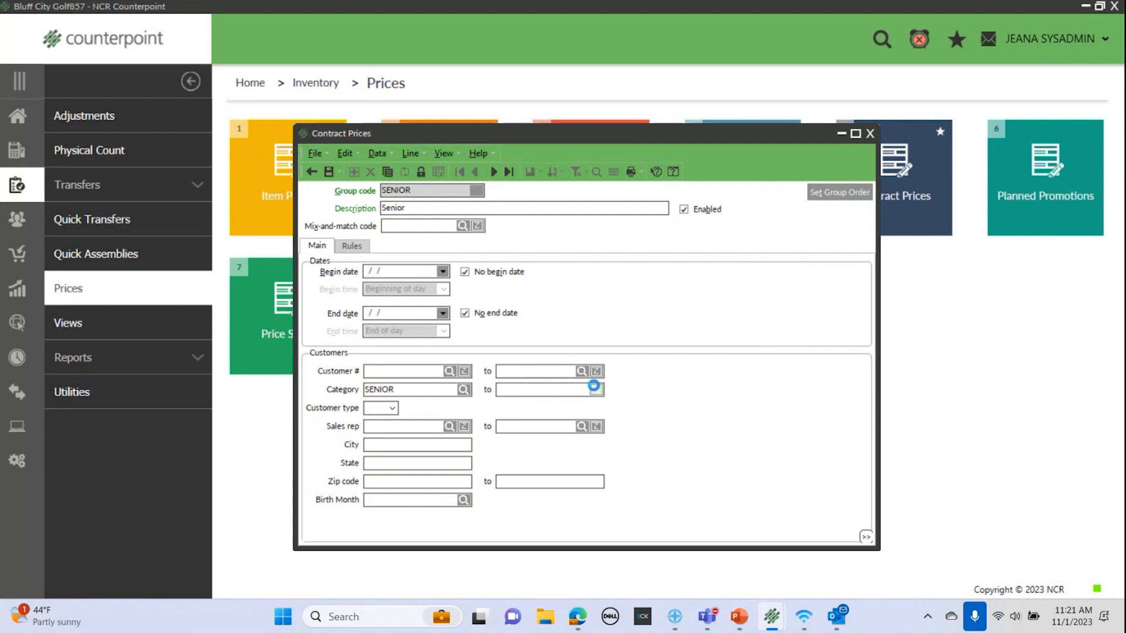
click(596, 435)
- Add a new rule on the Rules tab described '25% off for Seniors'
click(352, 246)
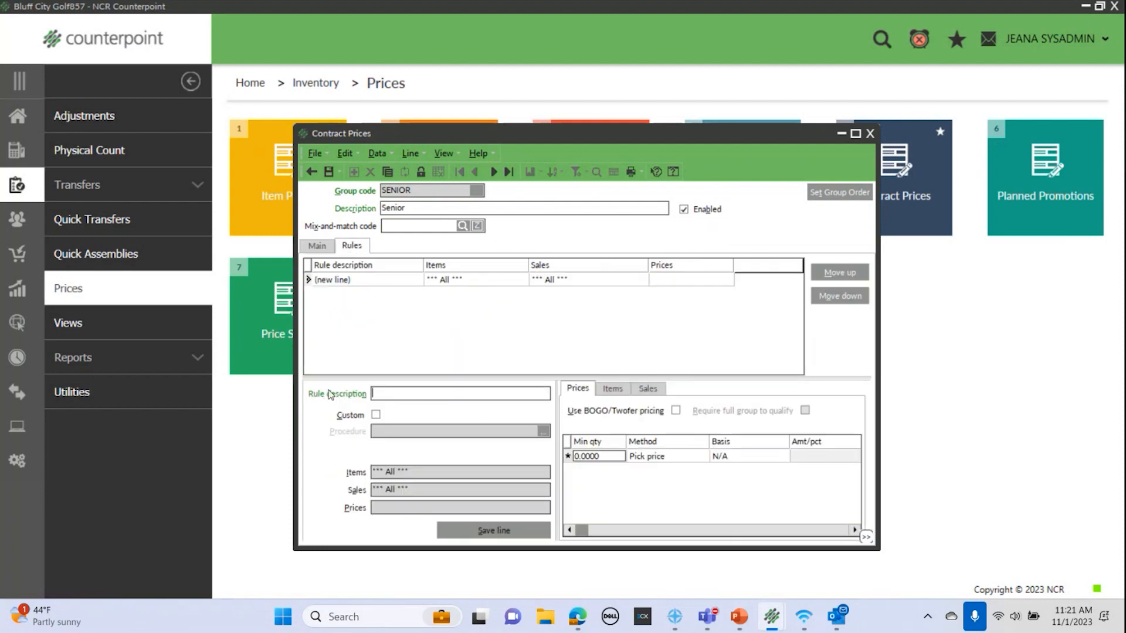
click(381, 394)
text(25% off d)
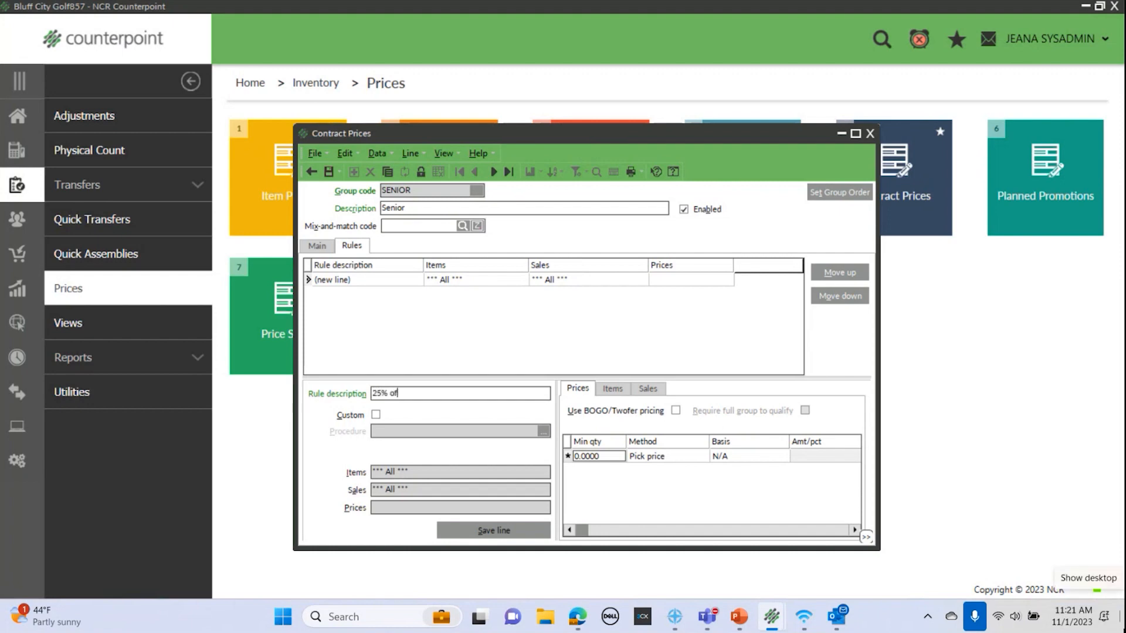
key(BackSpace)
text(foe)
key(BackSpace)
key(BackSpace)
text(r Seniors)
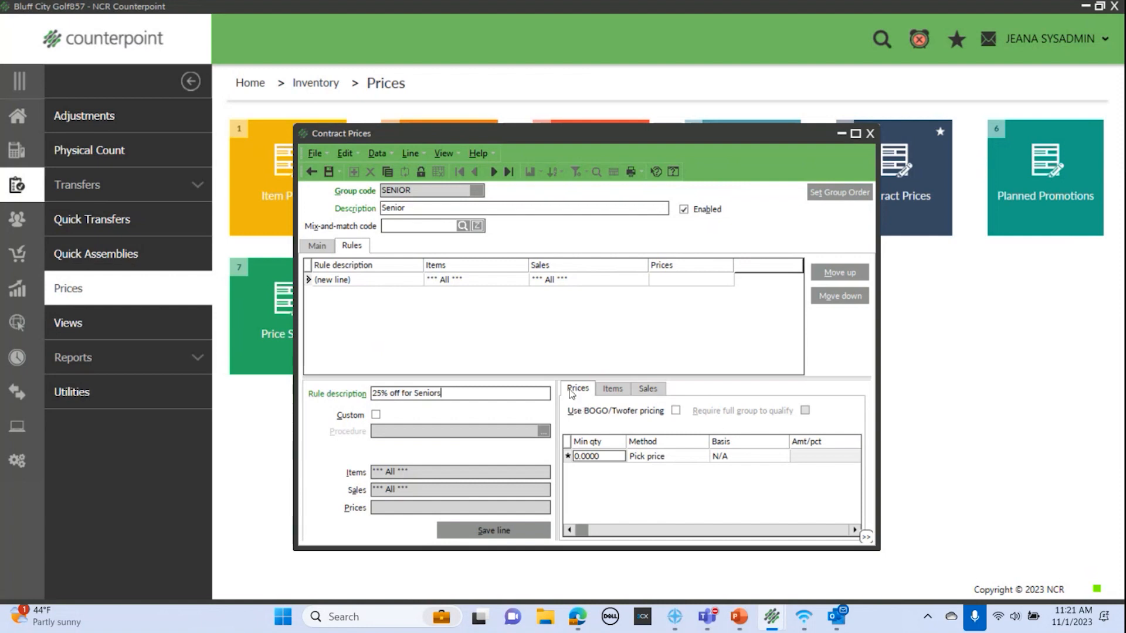
- Make the rule a Discount percent of 25 based on Price-1
click(666, 456)
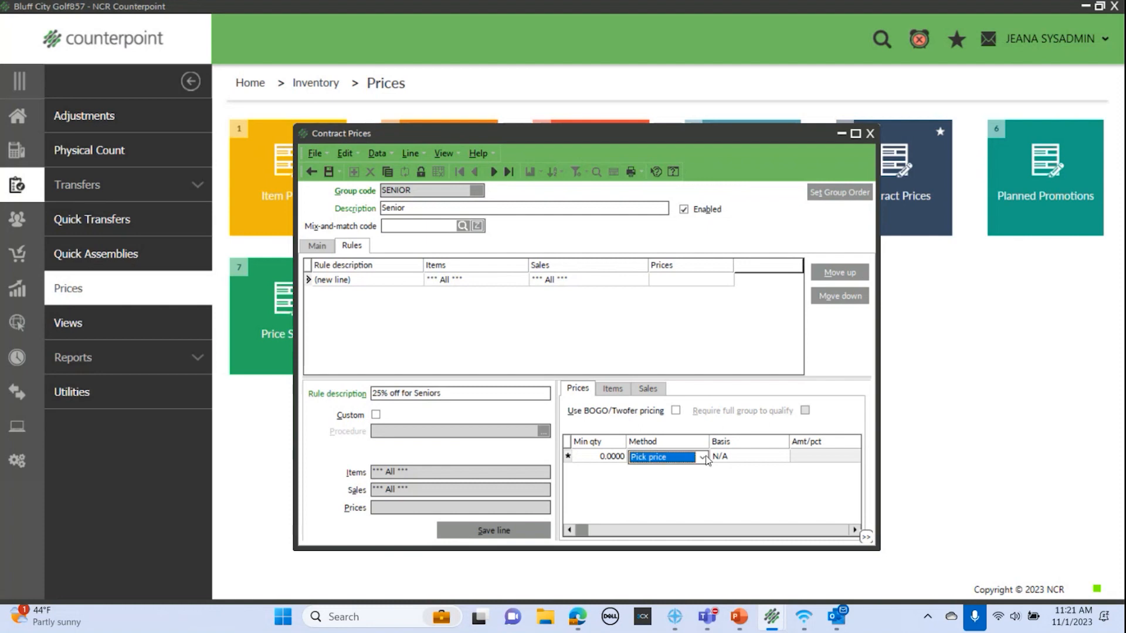
click(703, 457)
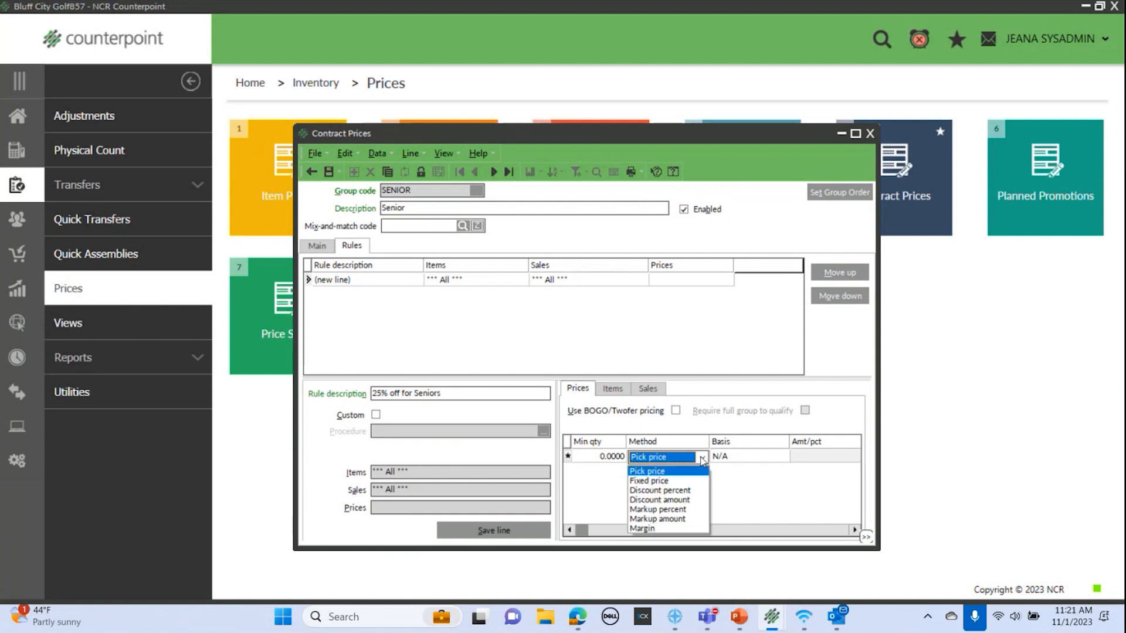
click(670, 491)
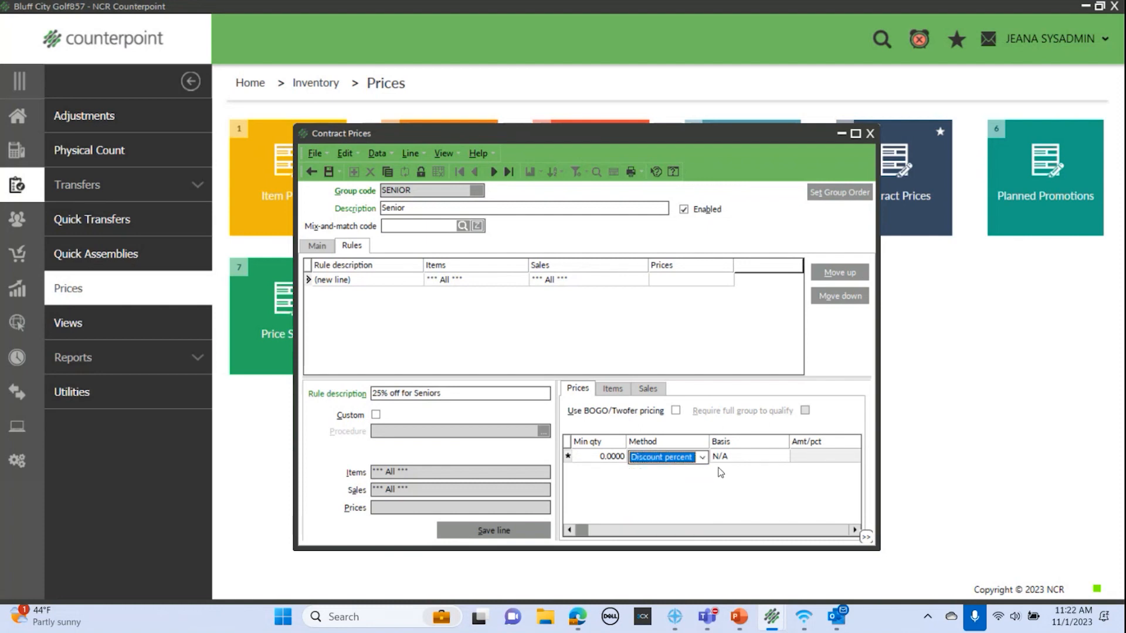
click(758, 459)
click(781, 458)
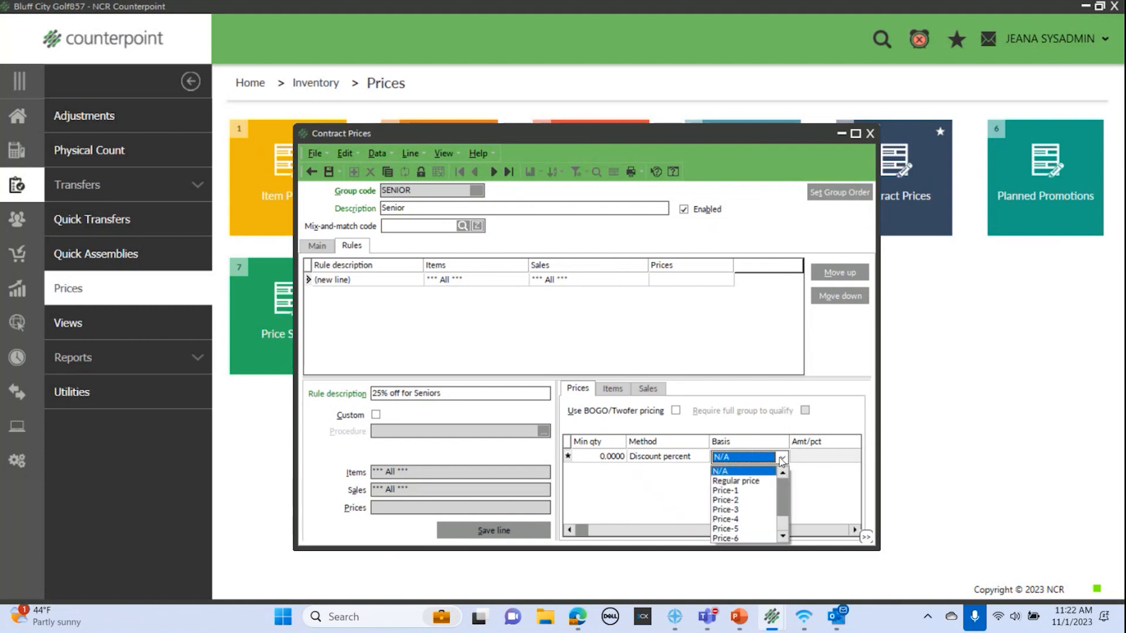
click(727, 490)
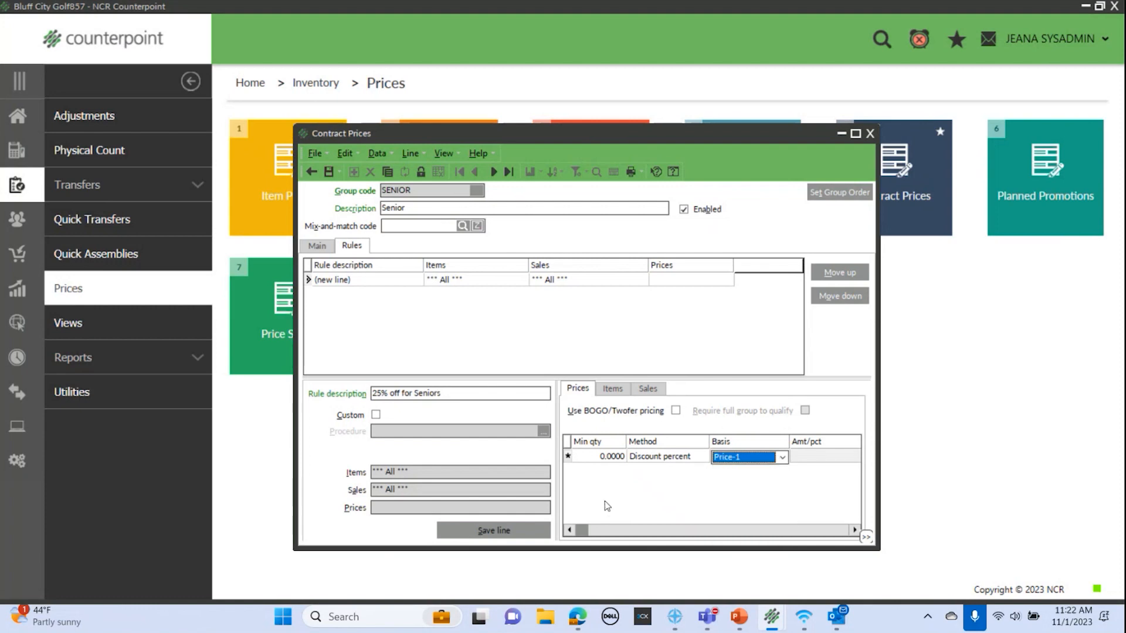
click(815, 455)
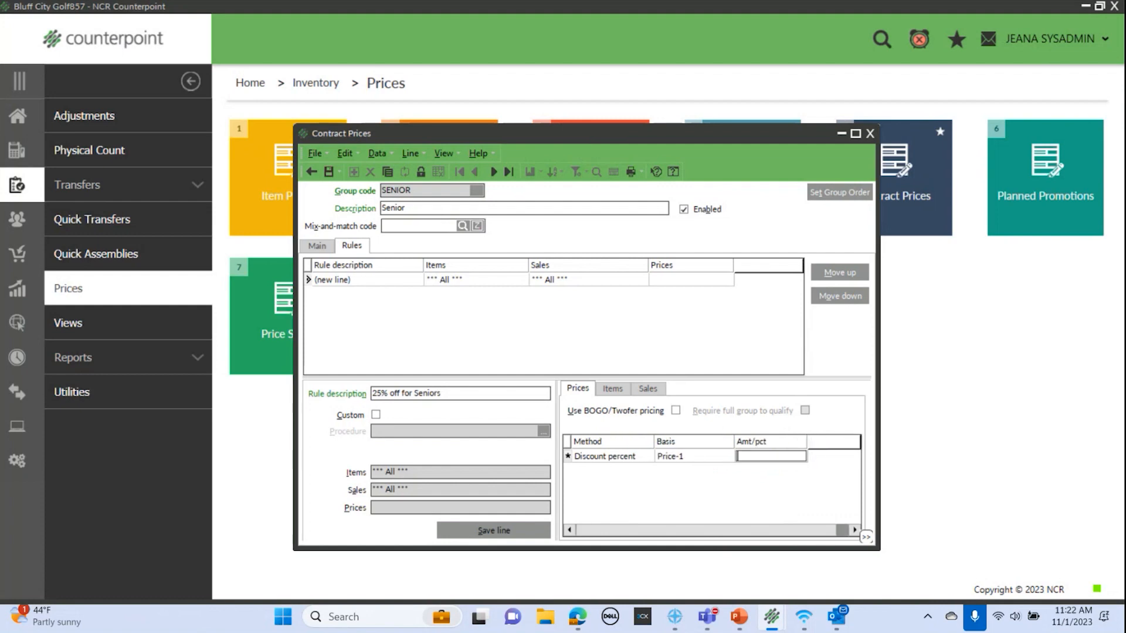
text(25)
click(612, 388)
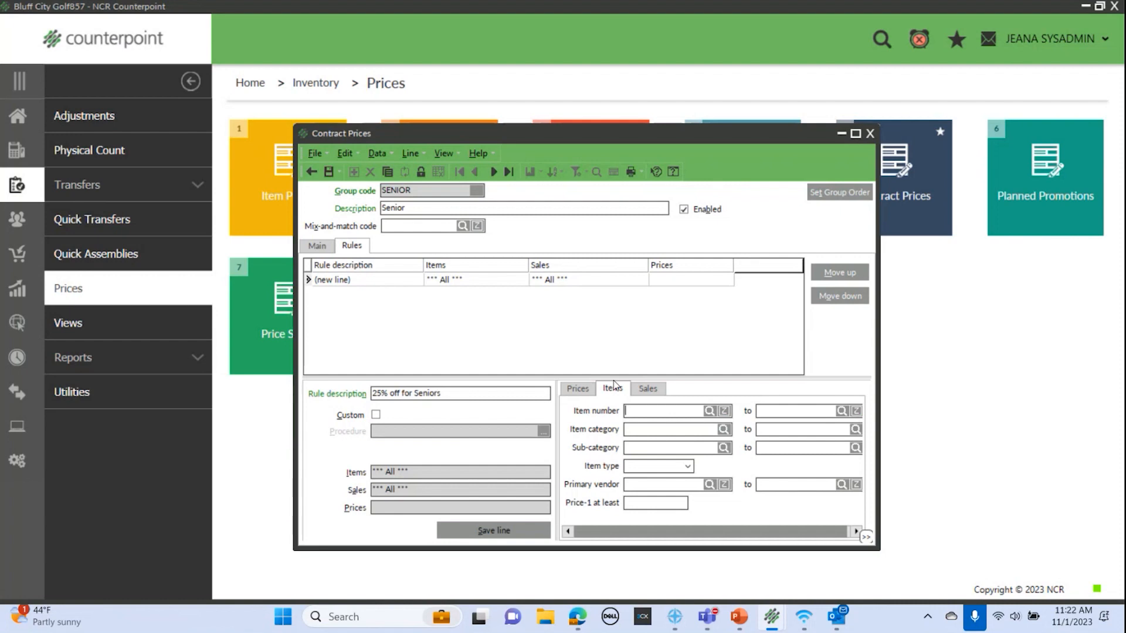
- Leave the Sales Day of the week unset and save the '25% off for Seniors' rule line
click(647, 390)
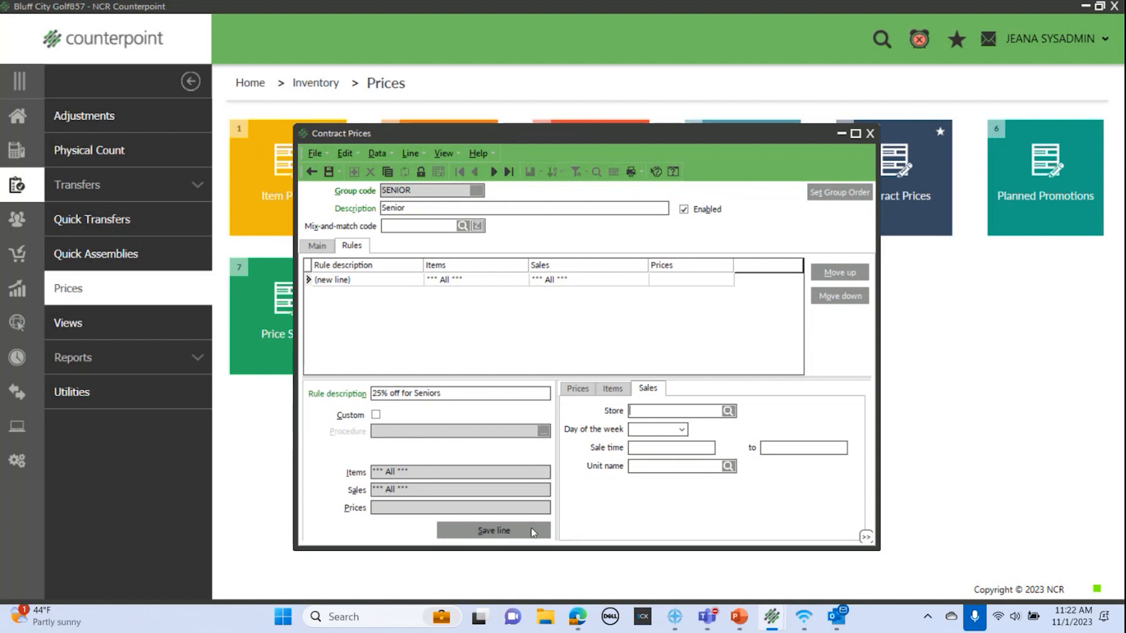
click(681, 431)
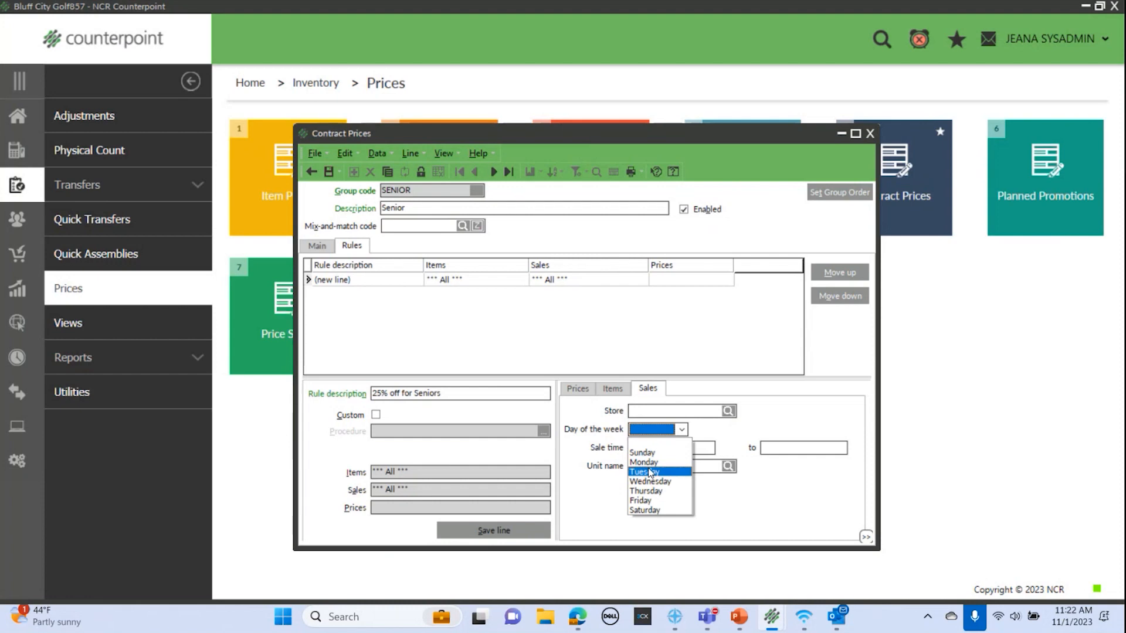
click(763, 503)
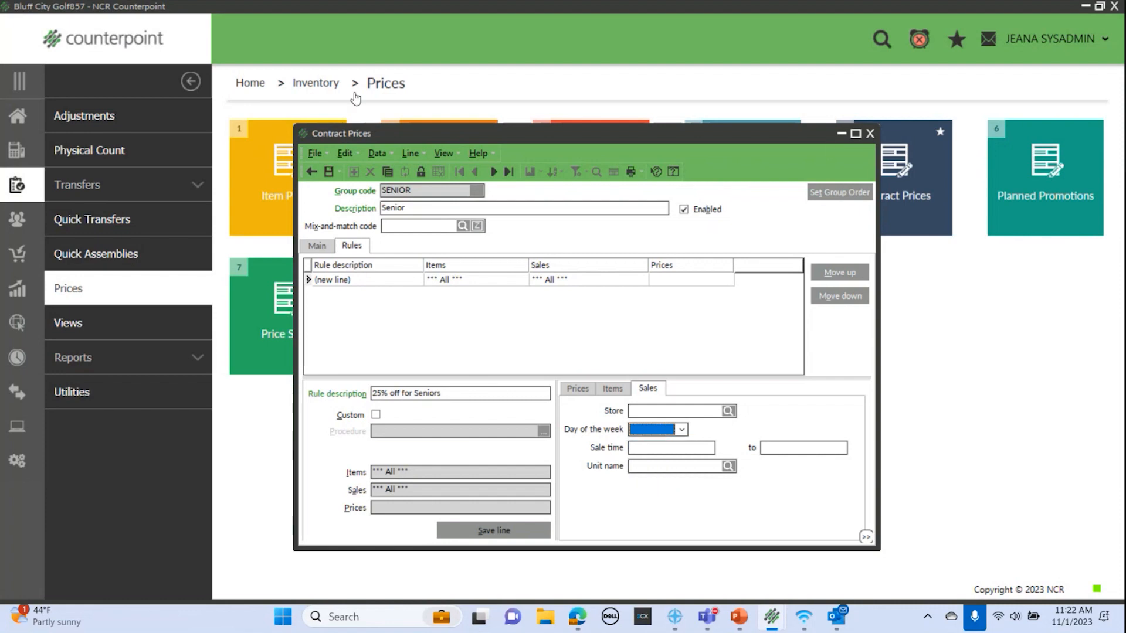
click(328, 172)
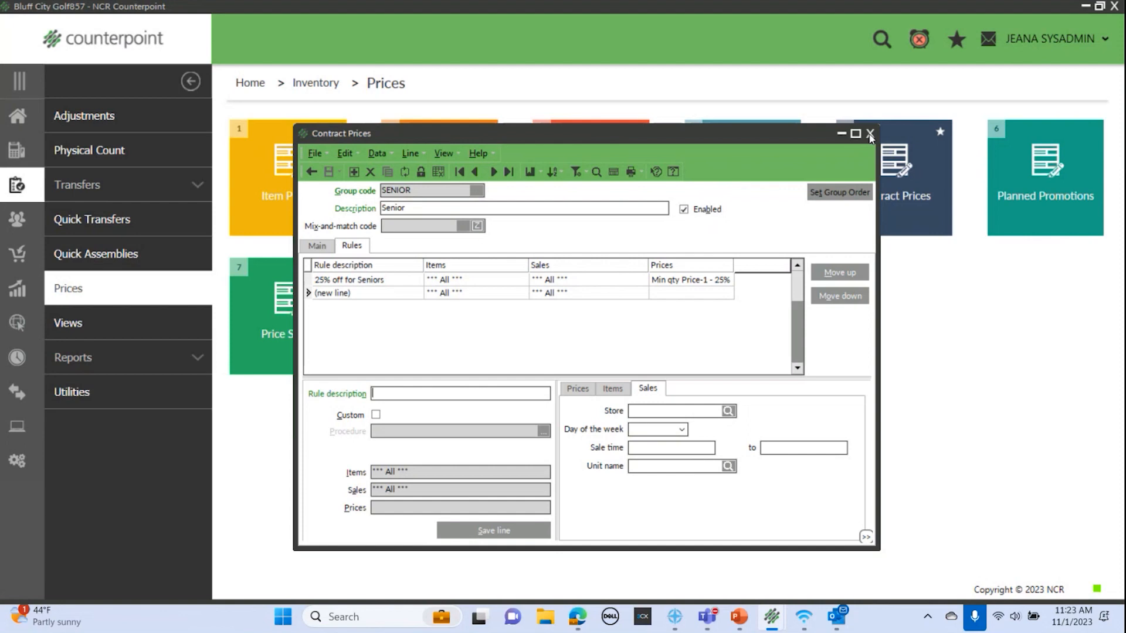
click(317, 246)
- Set the SENIOR group's begin date to 11/2/2023, save it, and close Contract Prices
click(443, 272)
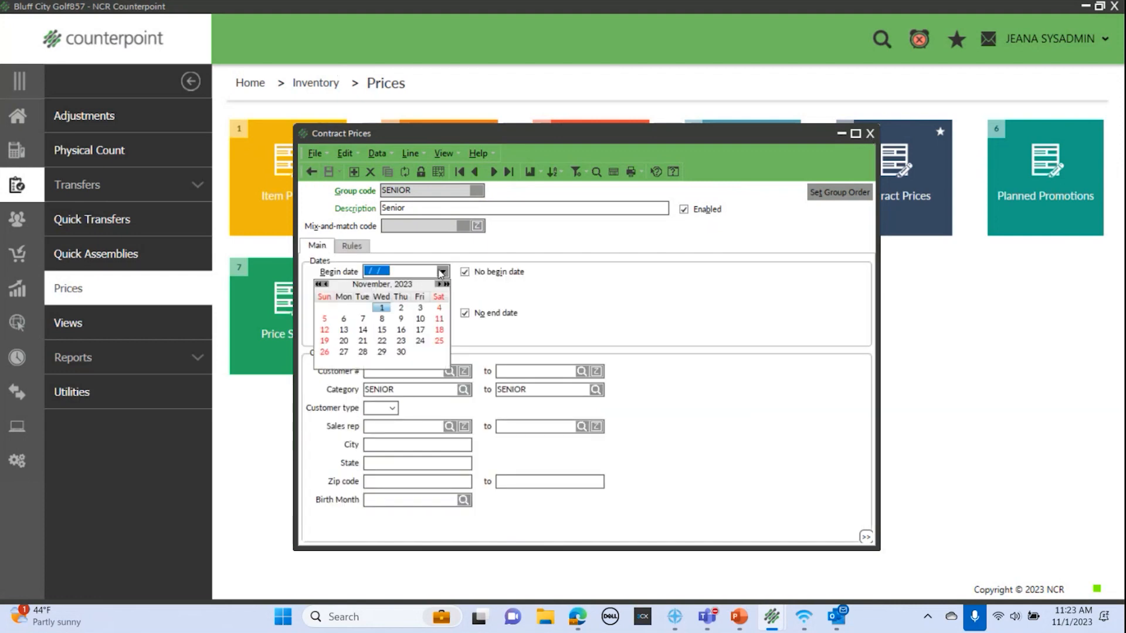
click(399, 308)
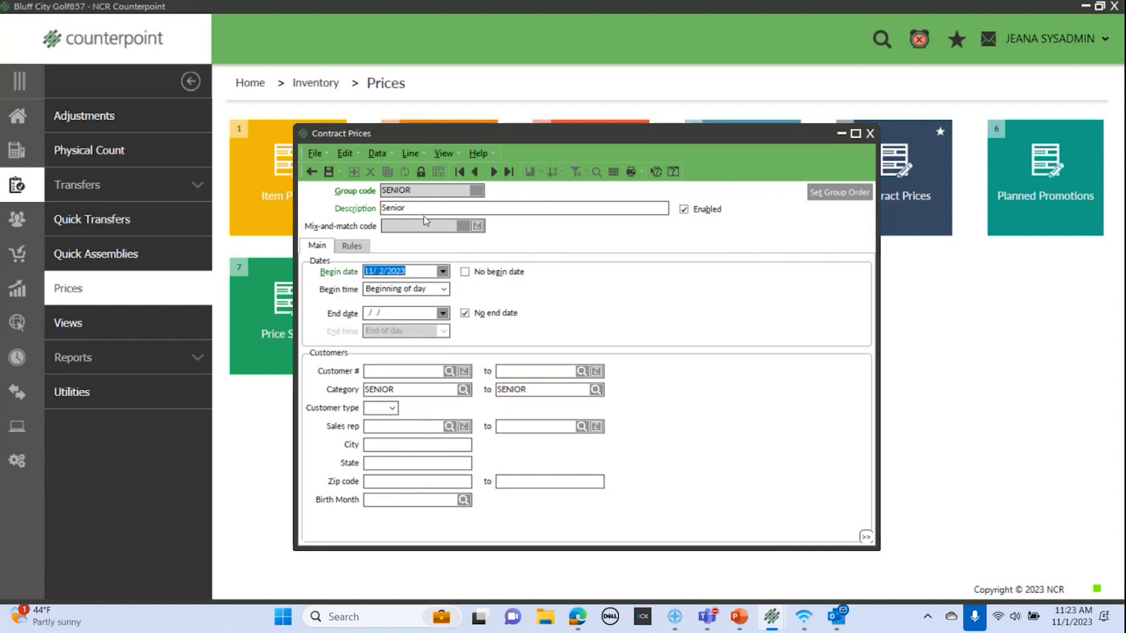
click(329, 172)
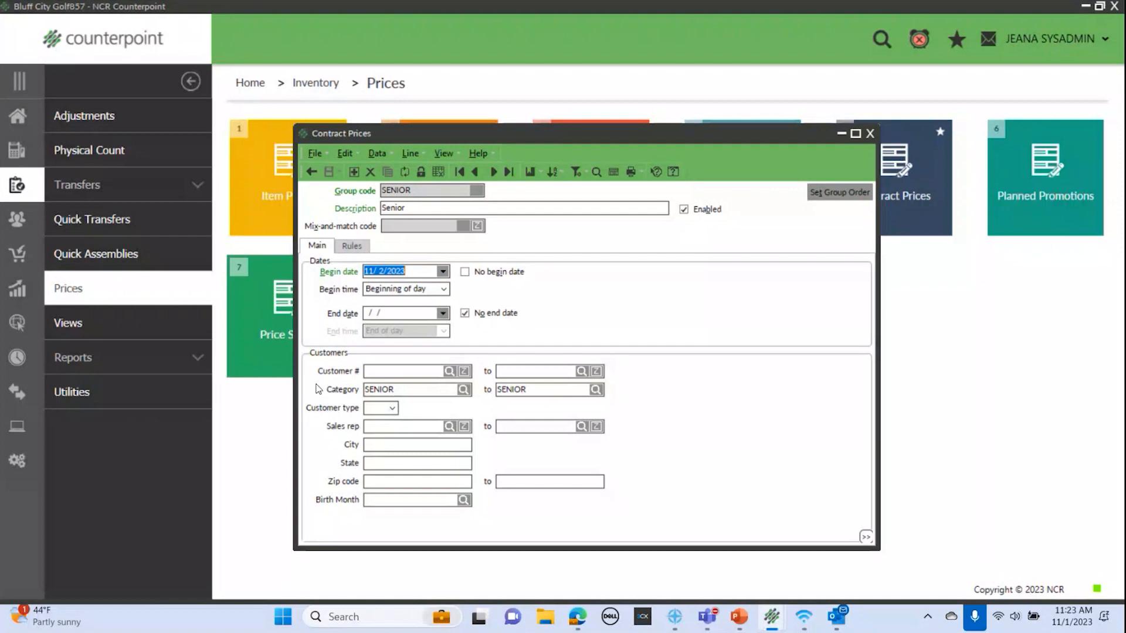
click(870, 133)
- Open Inventory > Utilities > Price Test and select the senior customer
click(304, 83)
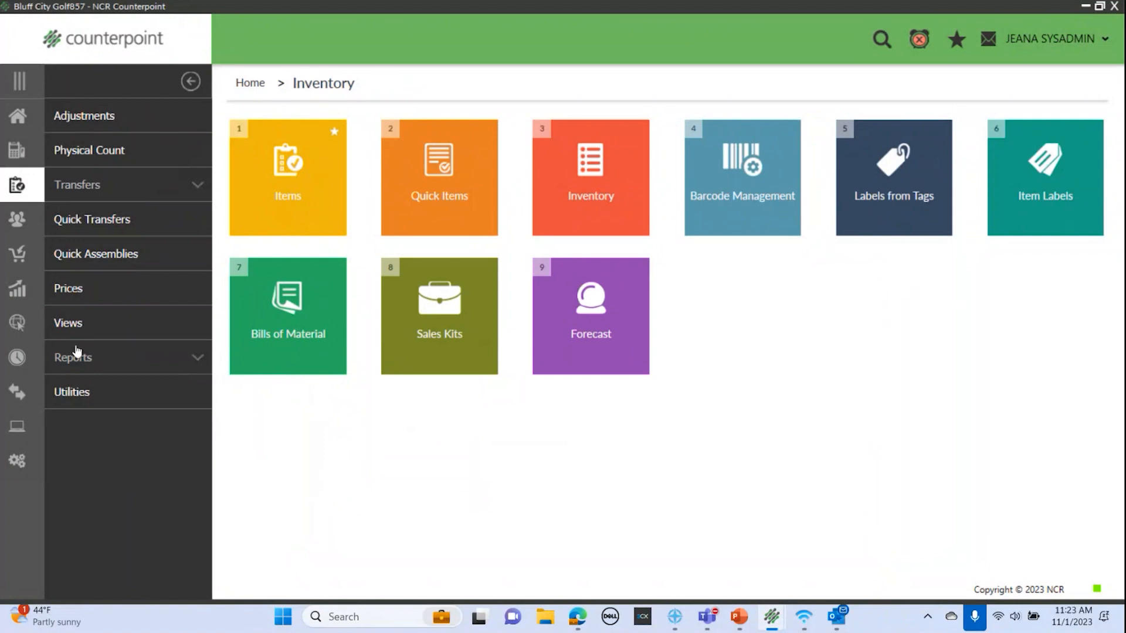
click(72, 393)
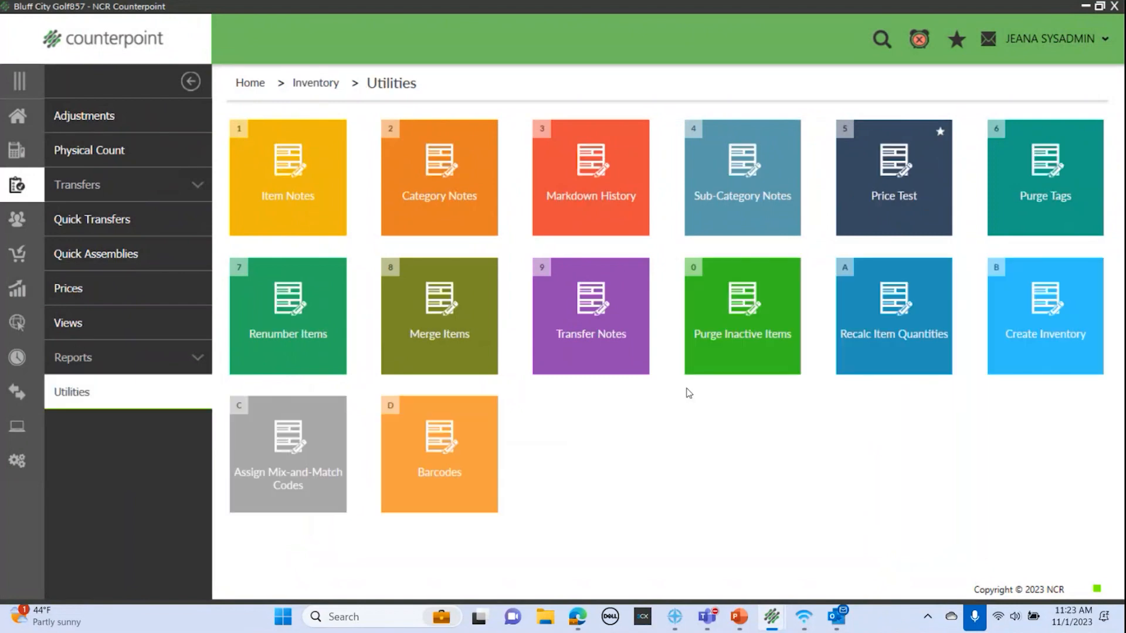
click(876, 188)
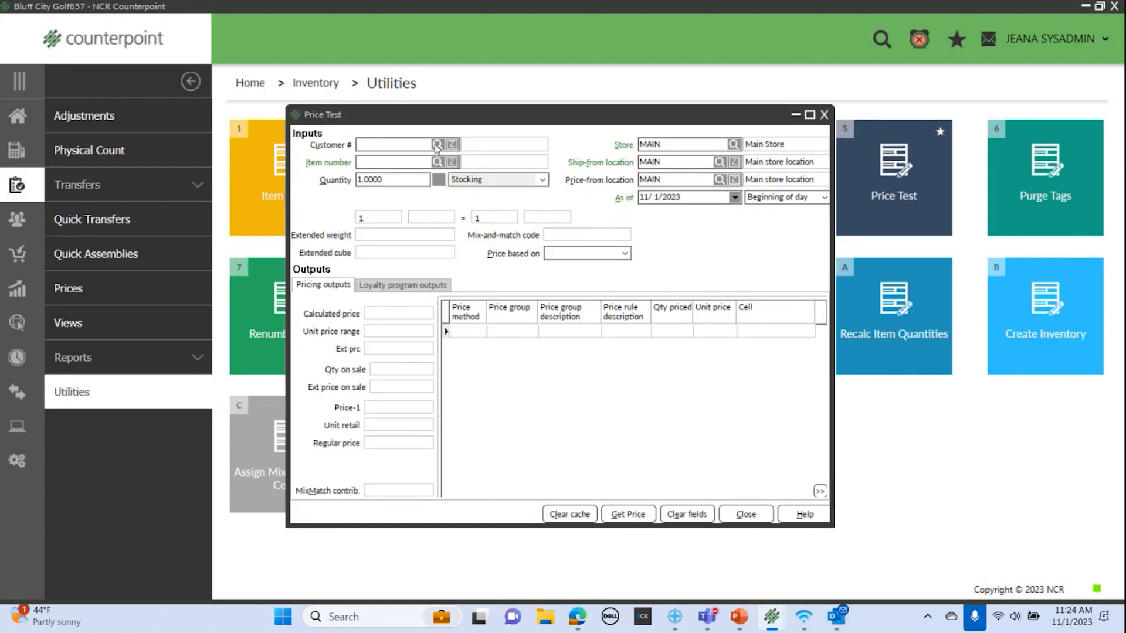
click(437, 145)
click(572, 392)
click(580, 388)
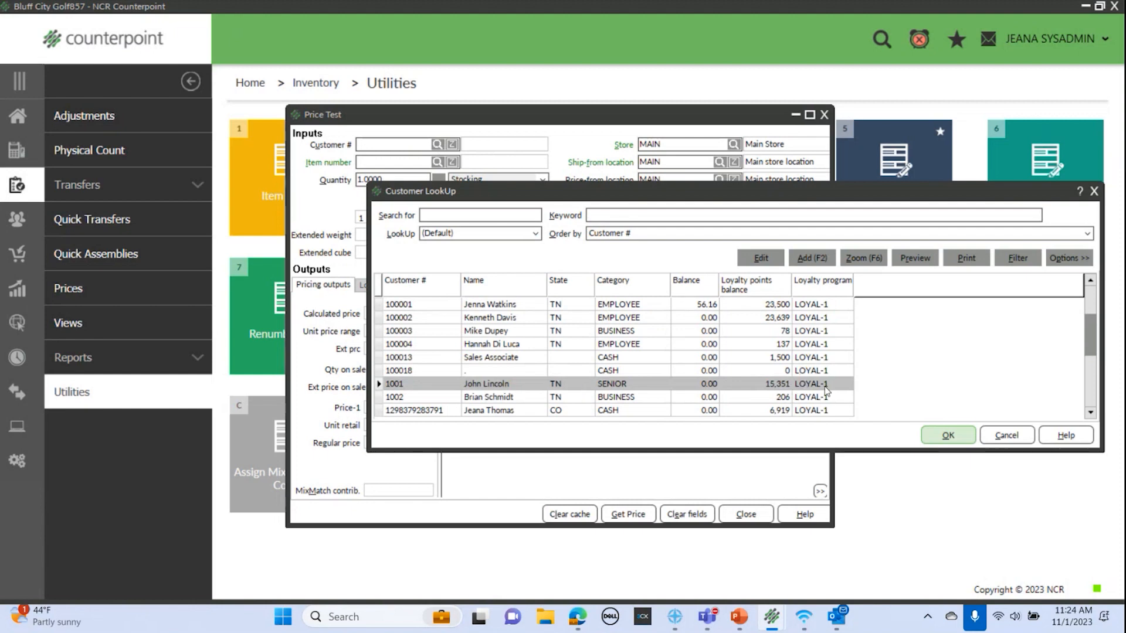
click(948, 436)
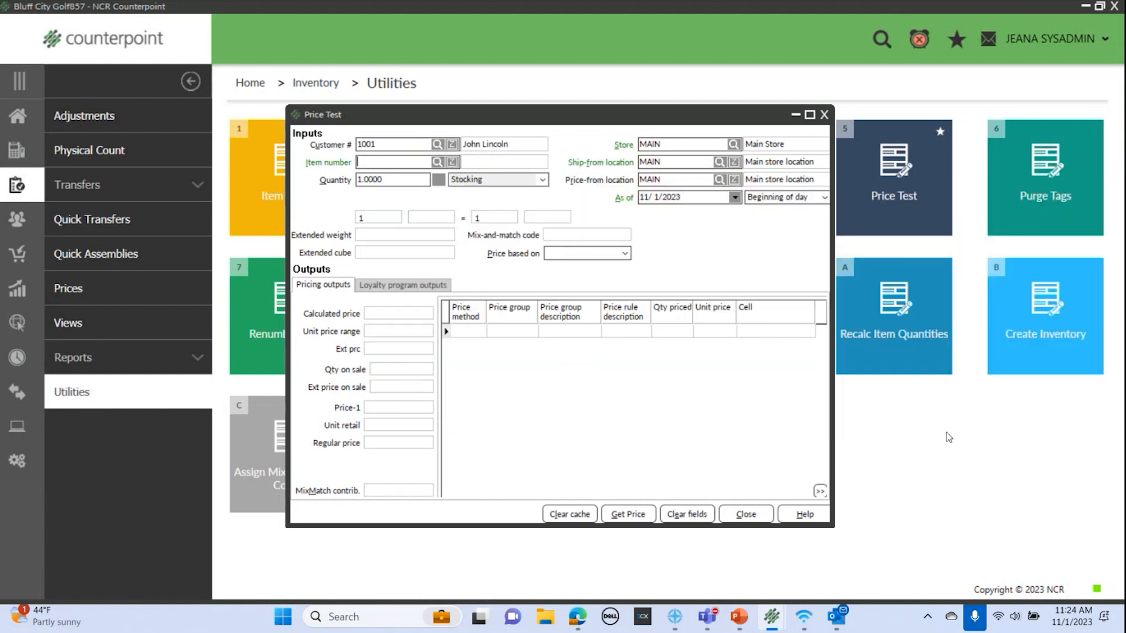
- Get the price for item 100026 Spa Lavendar Shampoo as of 11/2/2023
click(437, 162)
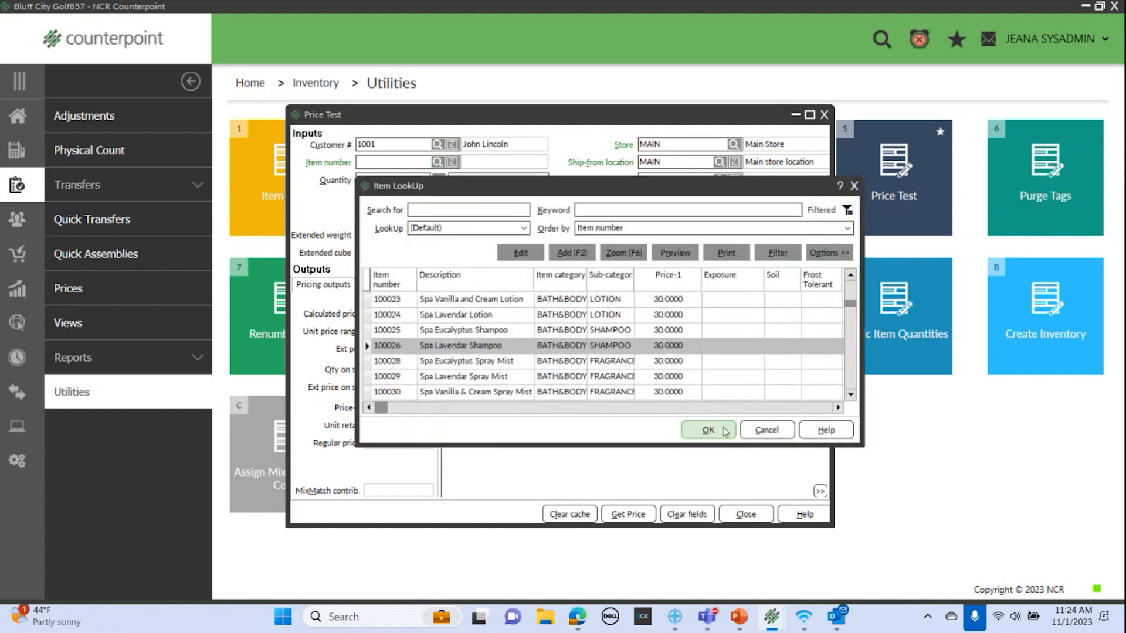
click(725, 432)
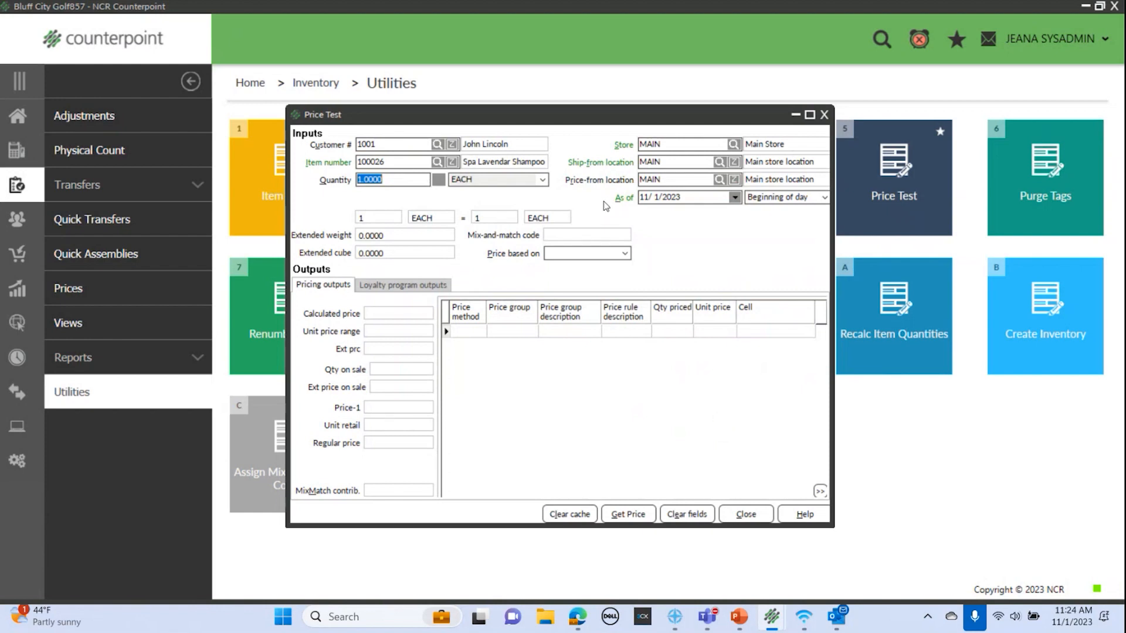
click(736, 201)
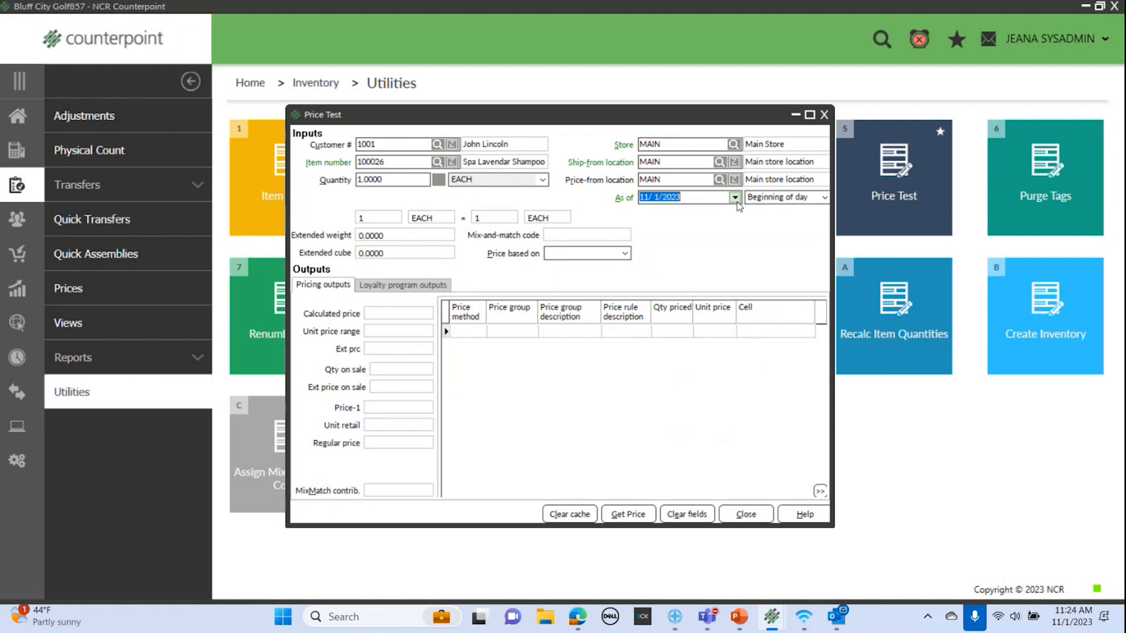
click(736, 199)
click(693, 238)
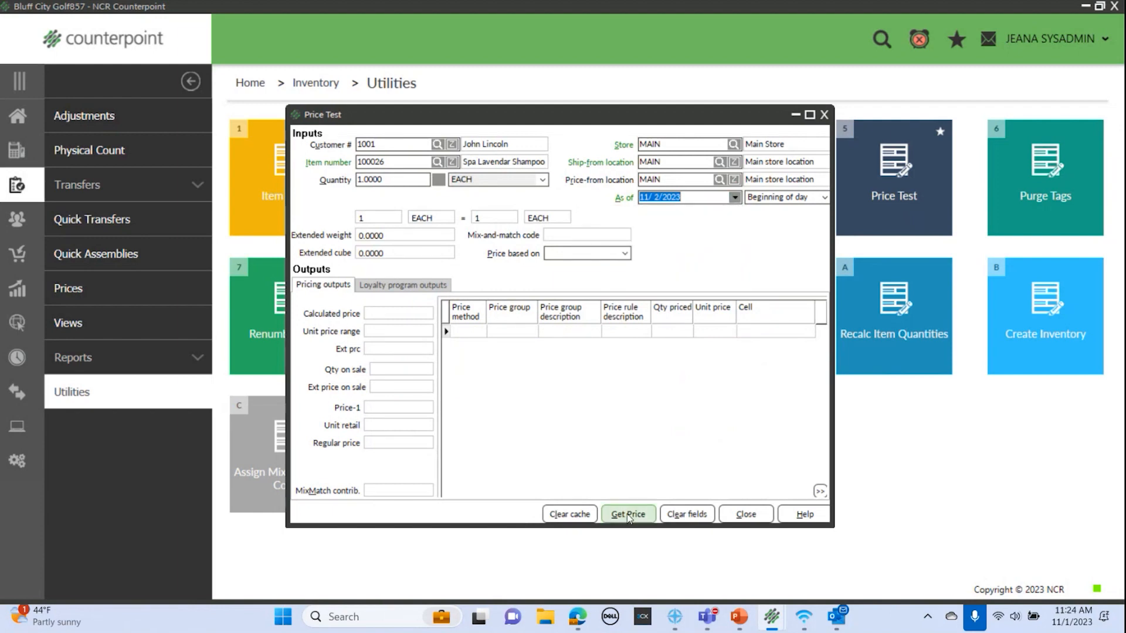
click(628, 516)
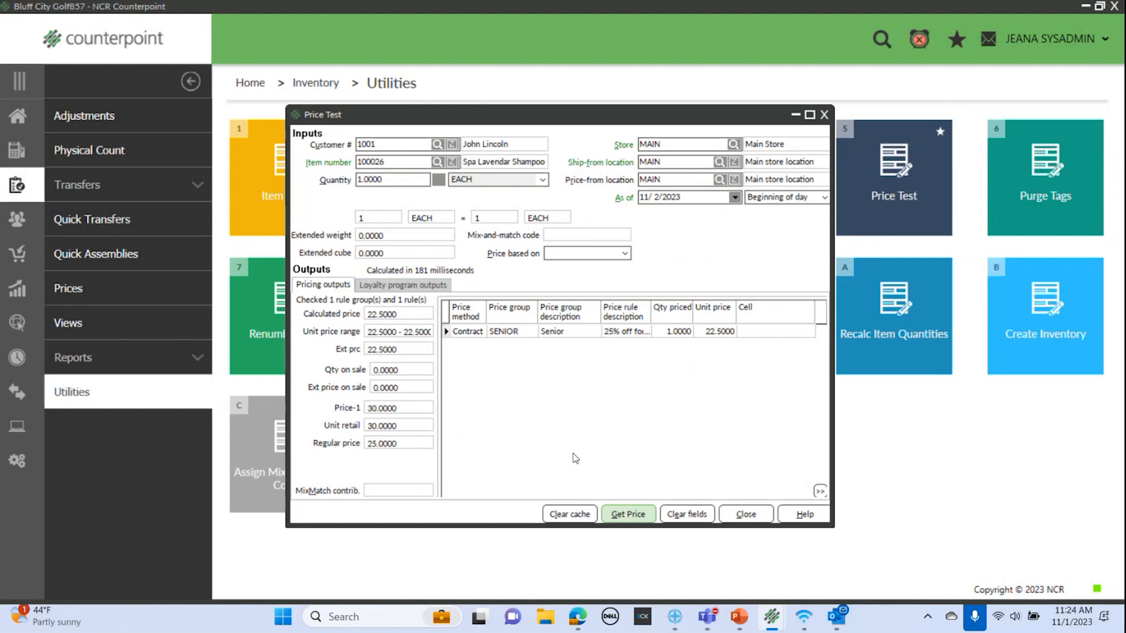
- Confirm the 22.5000 SENIOR contract price and 22.5 LOYAL-1 points earned, then close Price Test
click(409, 287)
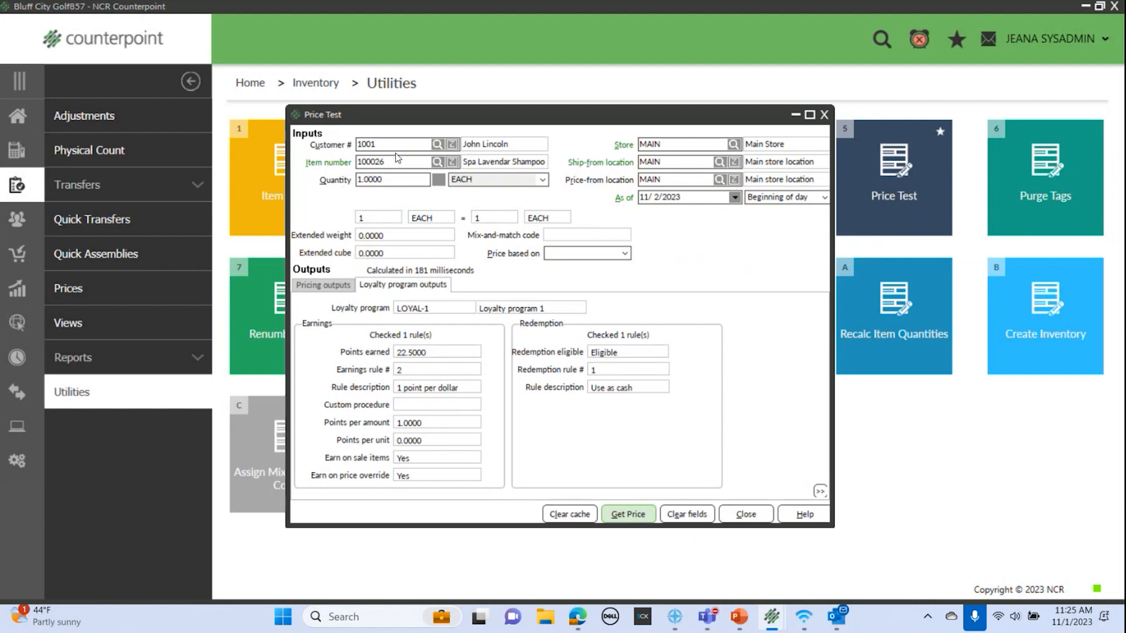
click(329, 285)
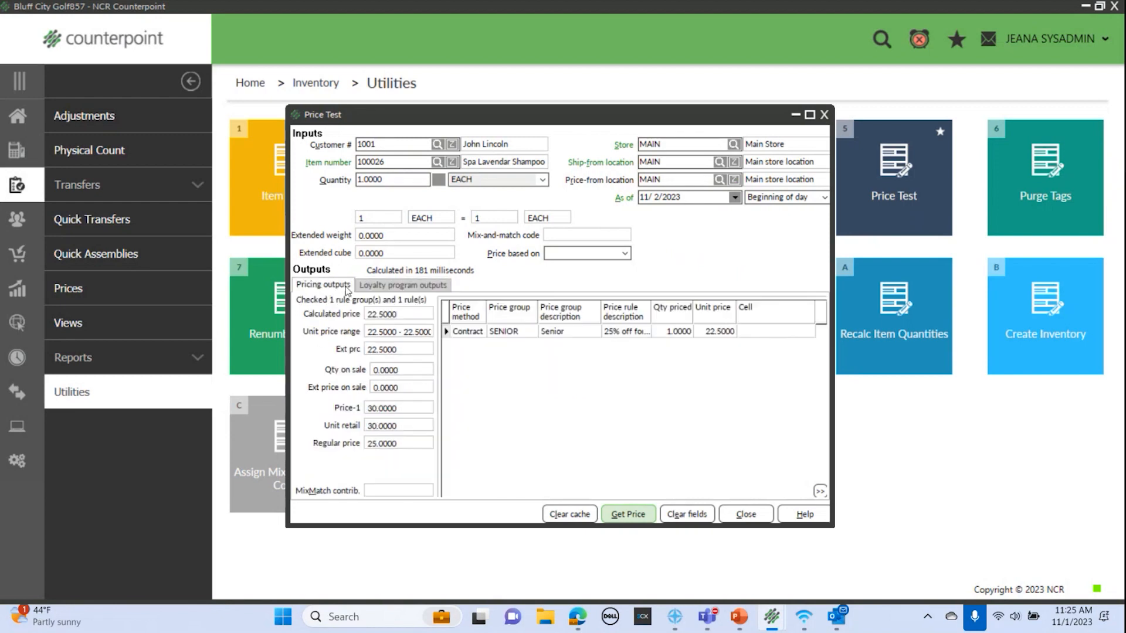
click(385, 288)
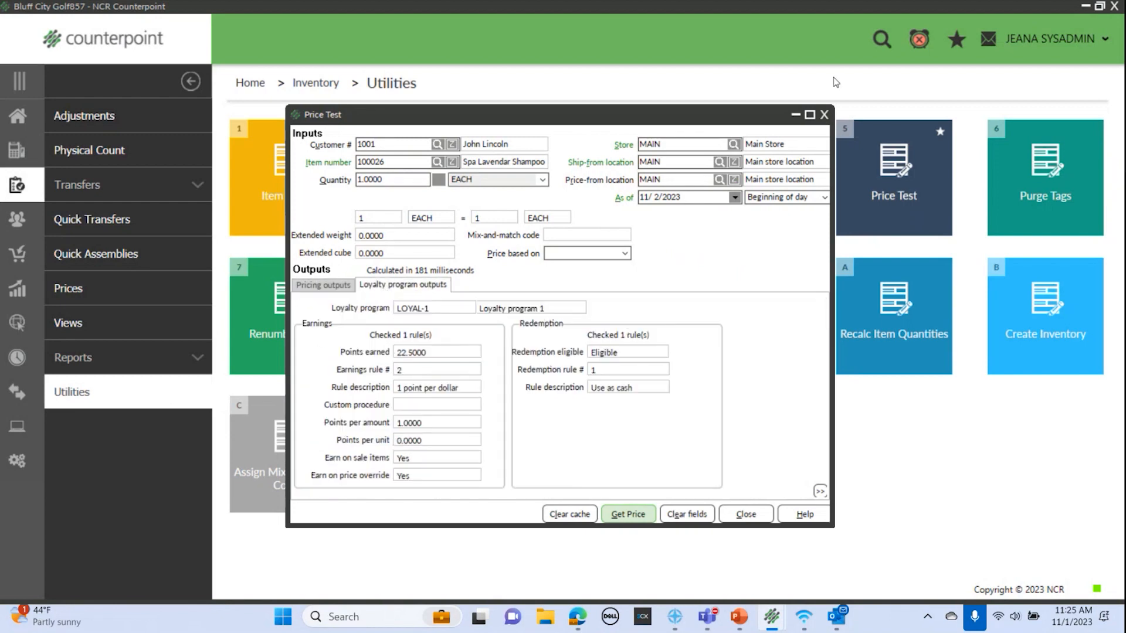
click(823, 115)
- Load LOYAL-1 from Setup > Customers > Loyalty Programs and keep Nearest increment rounding
click(16, 115)
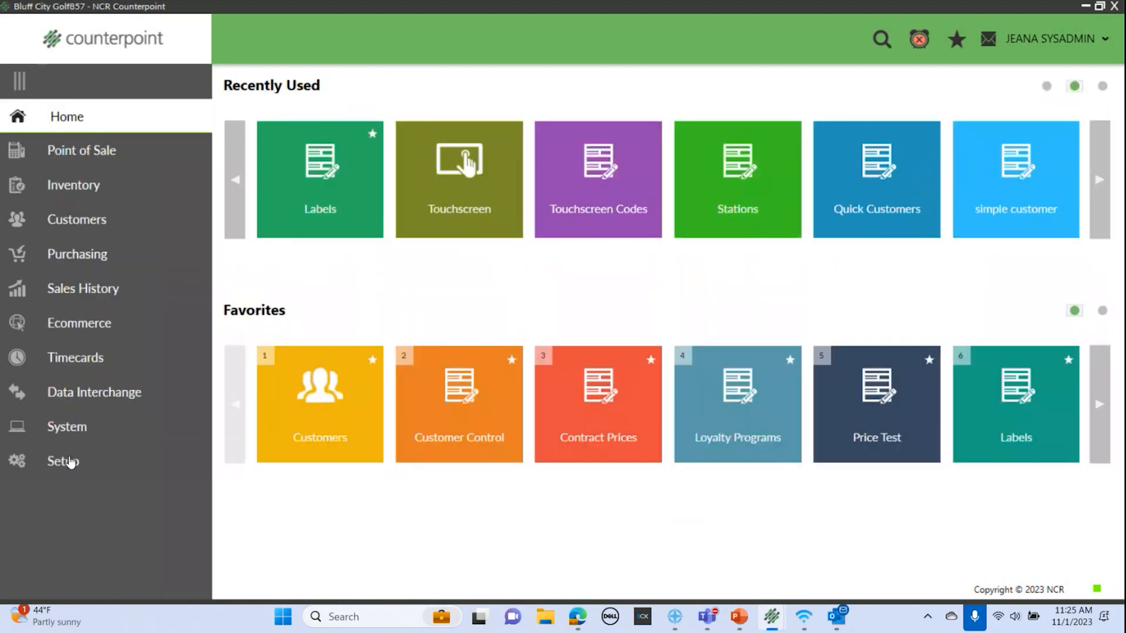
click(70, 459)
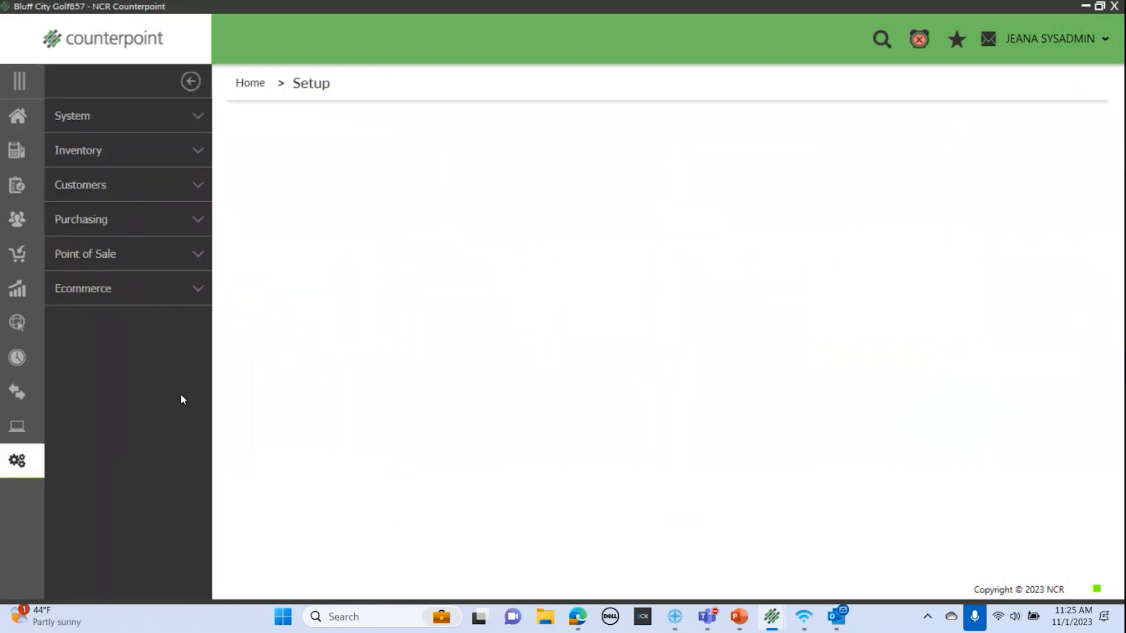
click(140, 187)
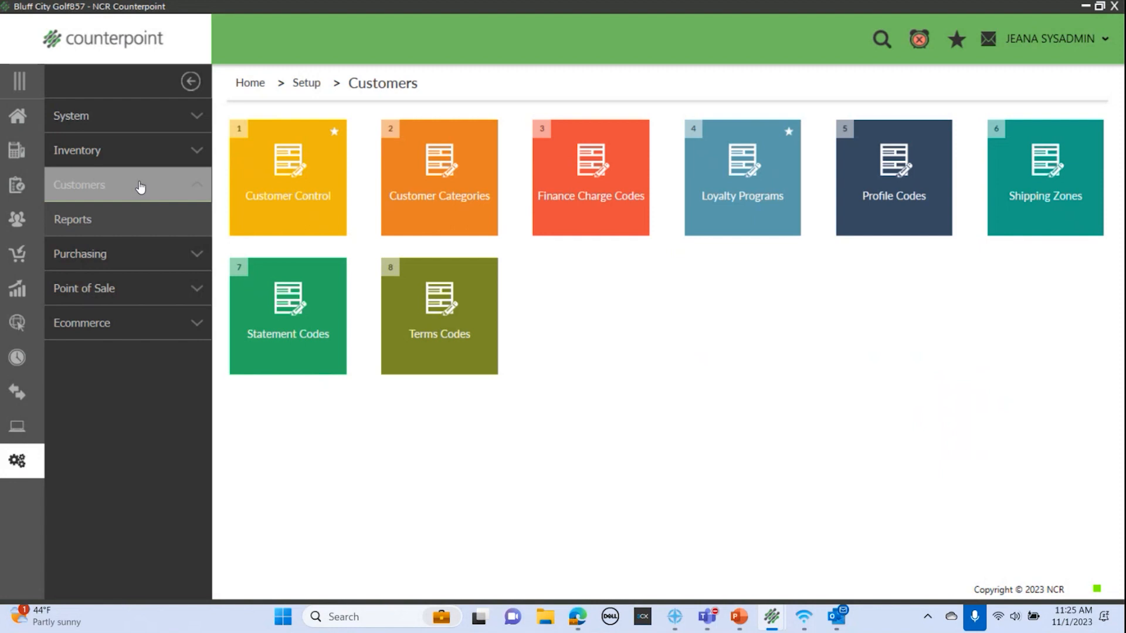
click(755, 198)
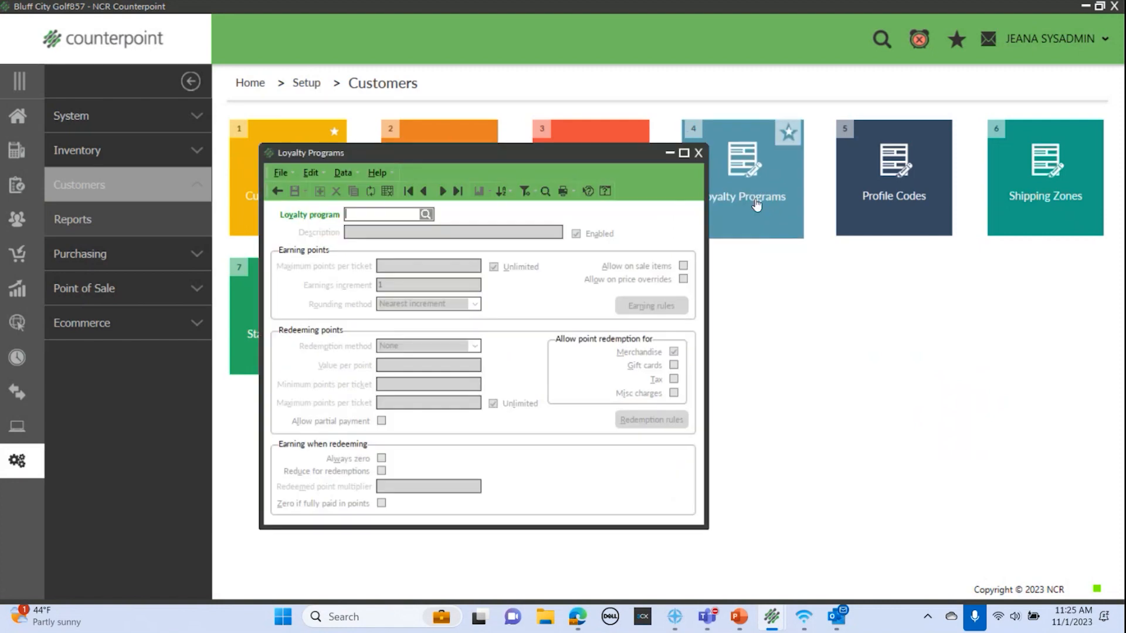
click(442, 190)
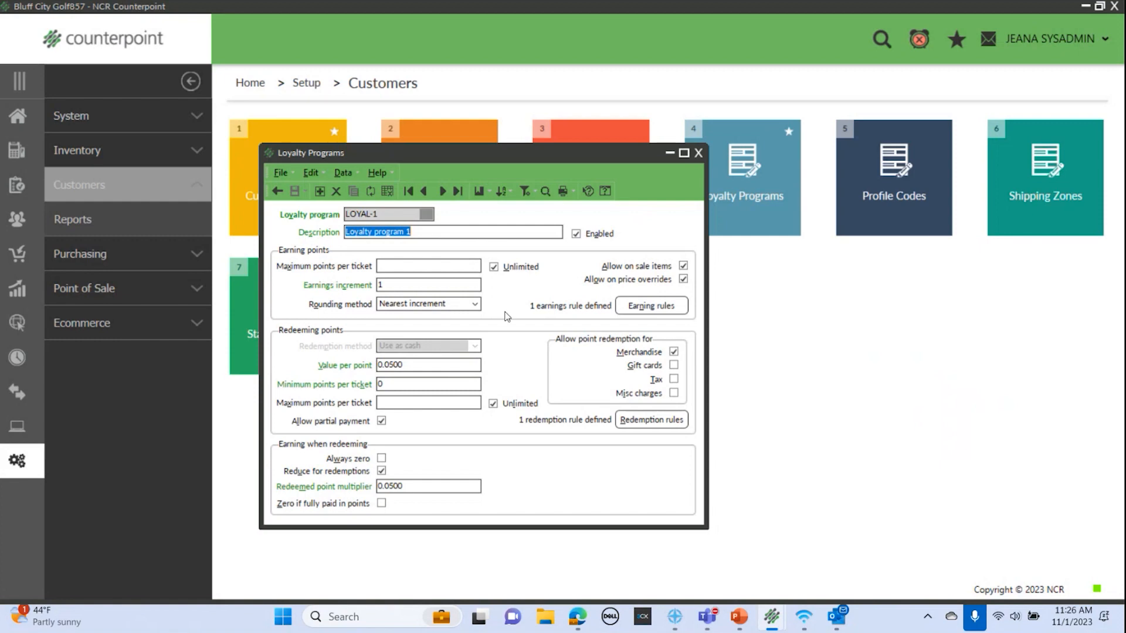
click(473, 304)
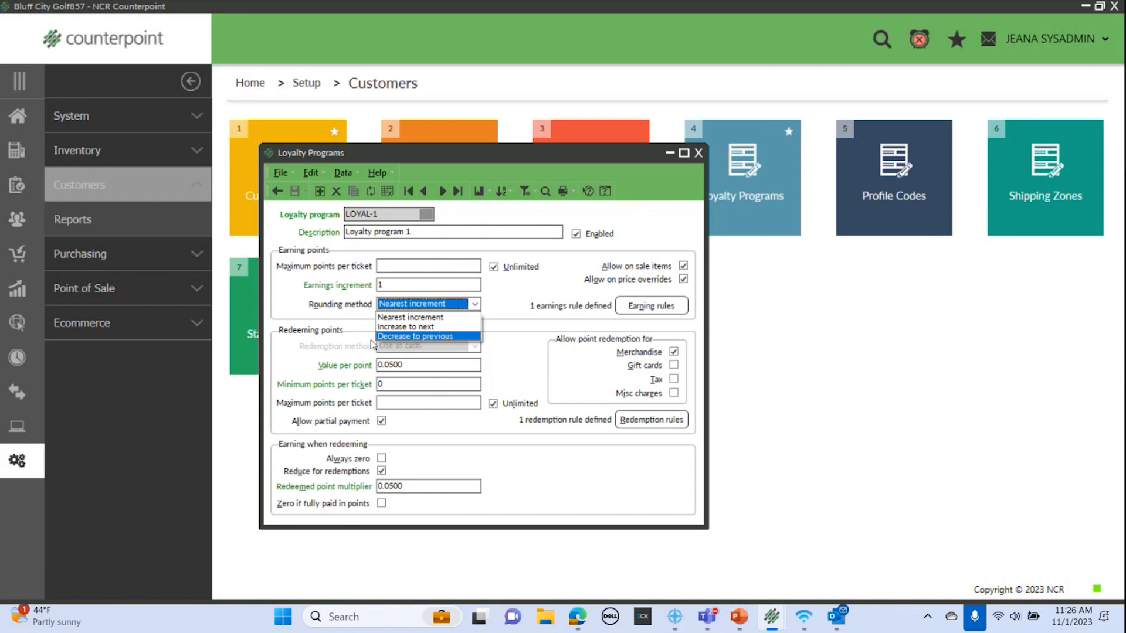
click(515, 311)
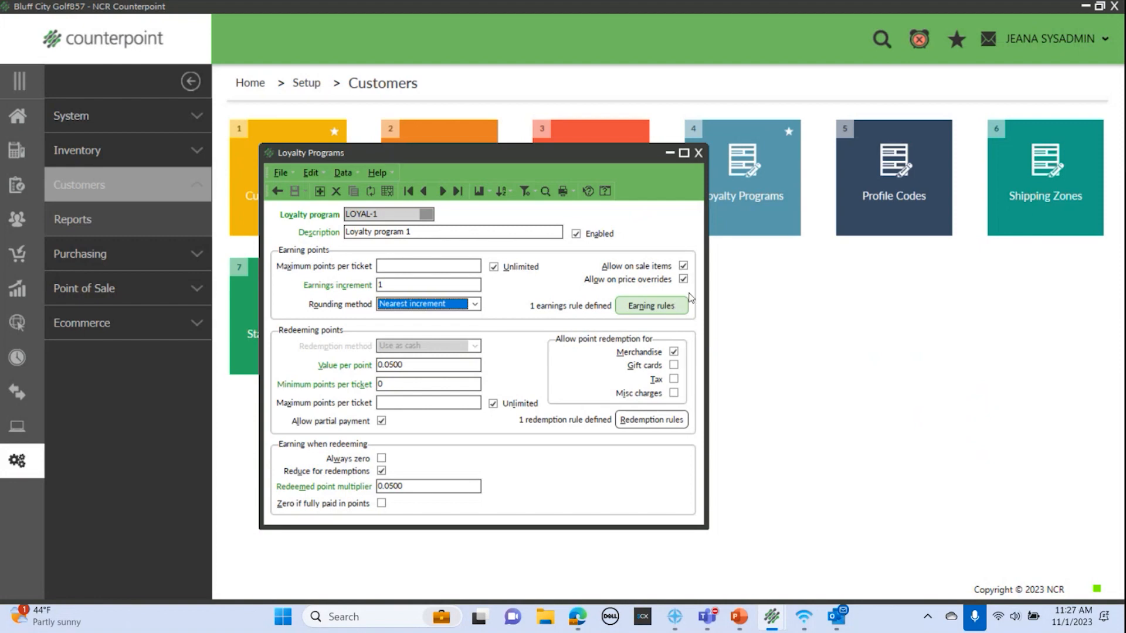
- Open LOYAL-1's earning rules and inspect the '1 point per dollar' rule's points fields
click(647, 311)
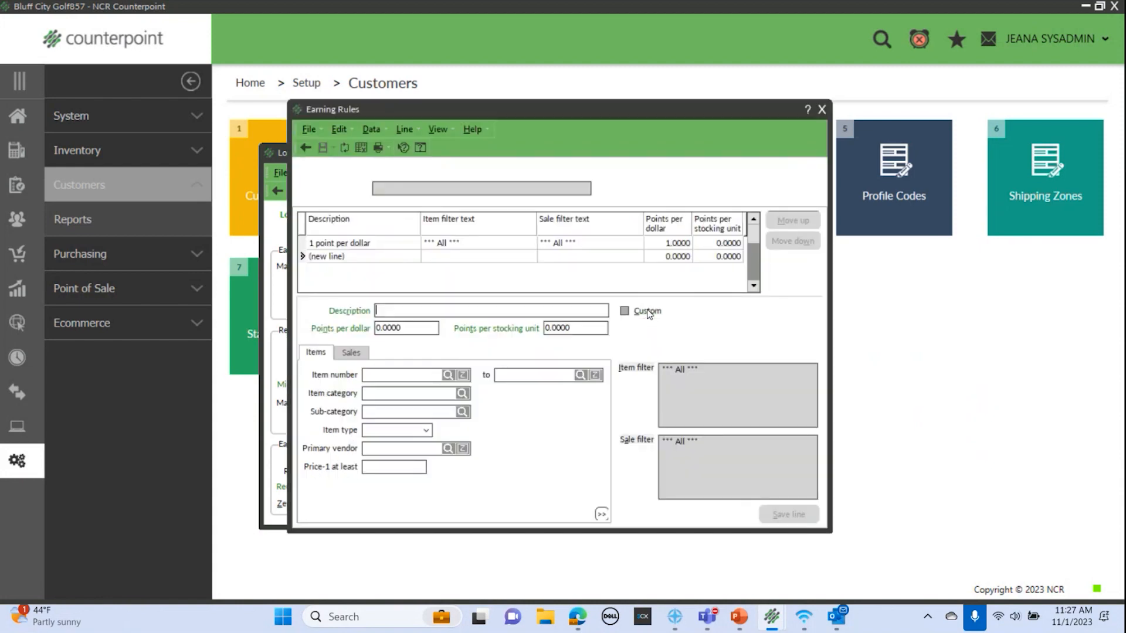
click(385, 243)
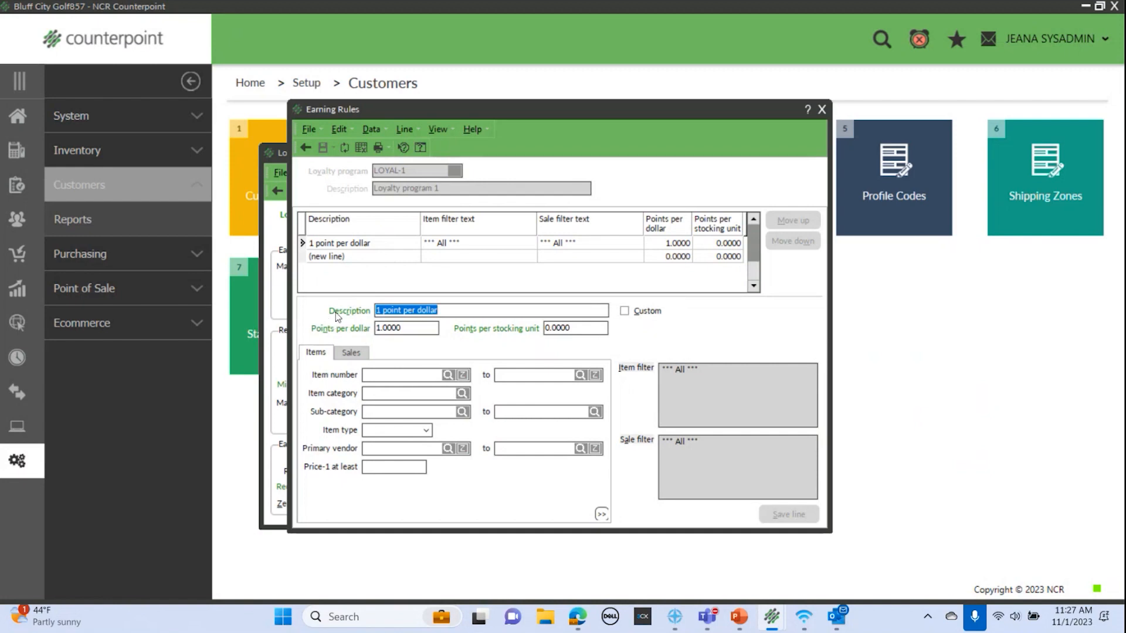
double_click(396, 327)
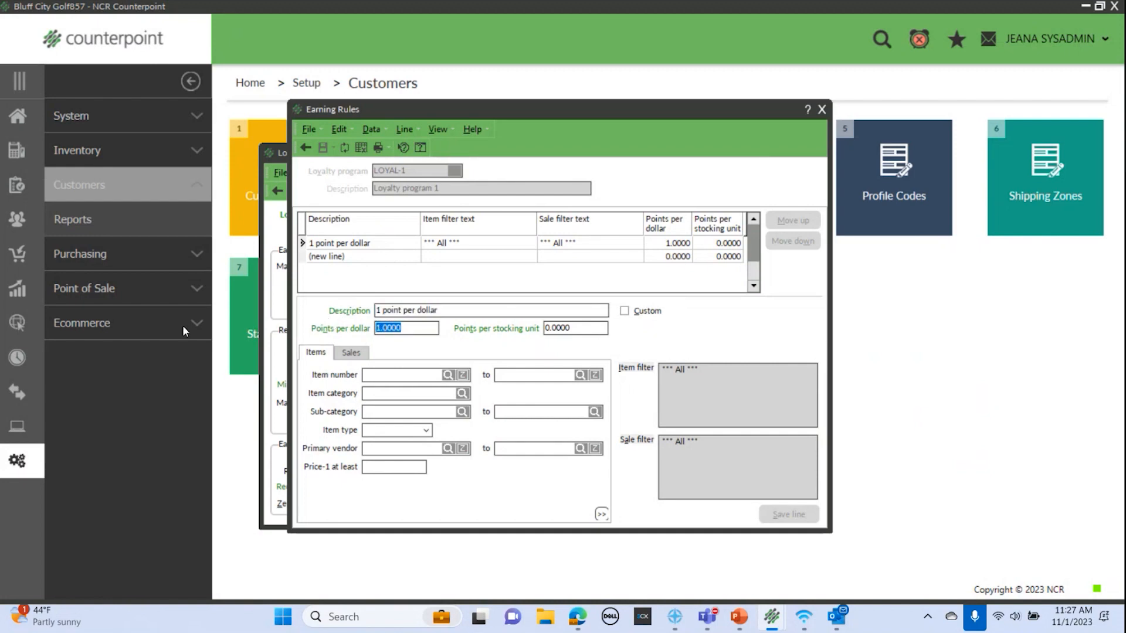
click(589, 330)
key(shift+Home)
key(shift+Tab)
click(352, 353)
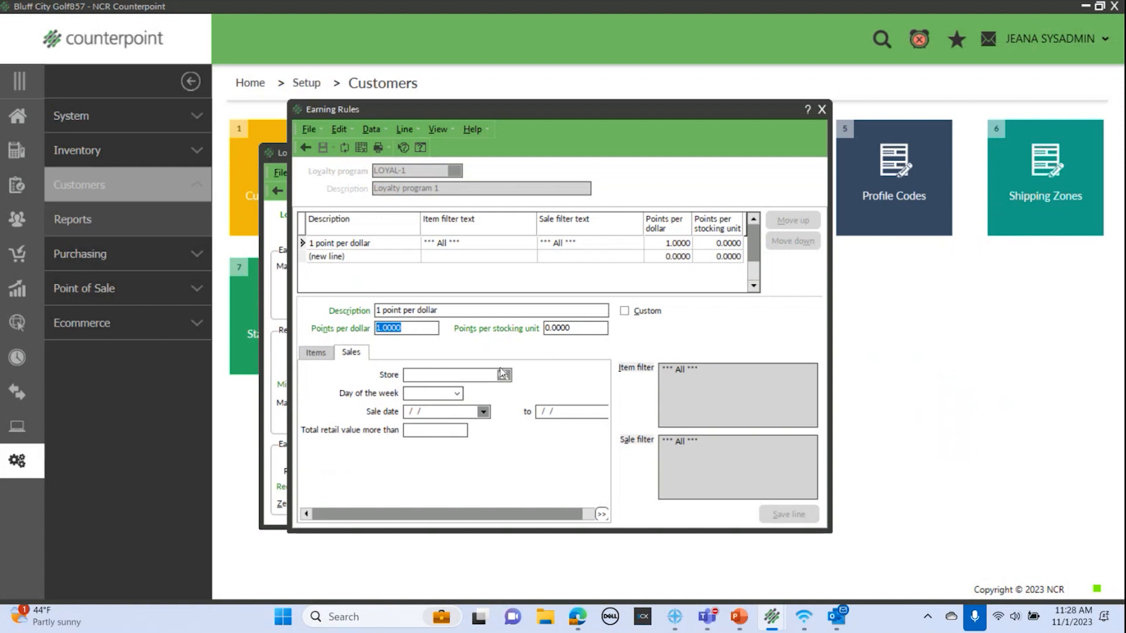
- Try Tuesday as the rule's day of the week, then reset it to blank
click(459, 396)
click(459, 396)
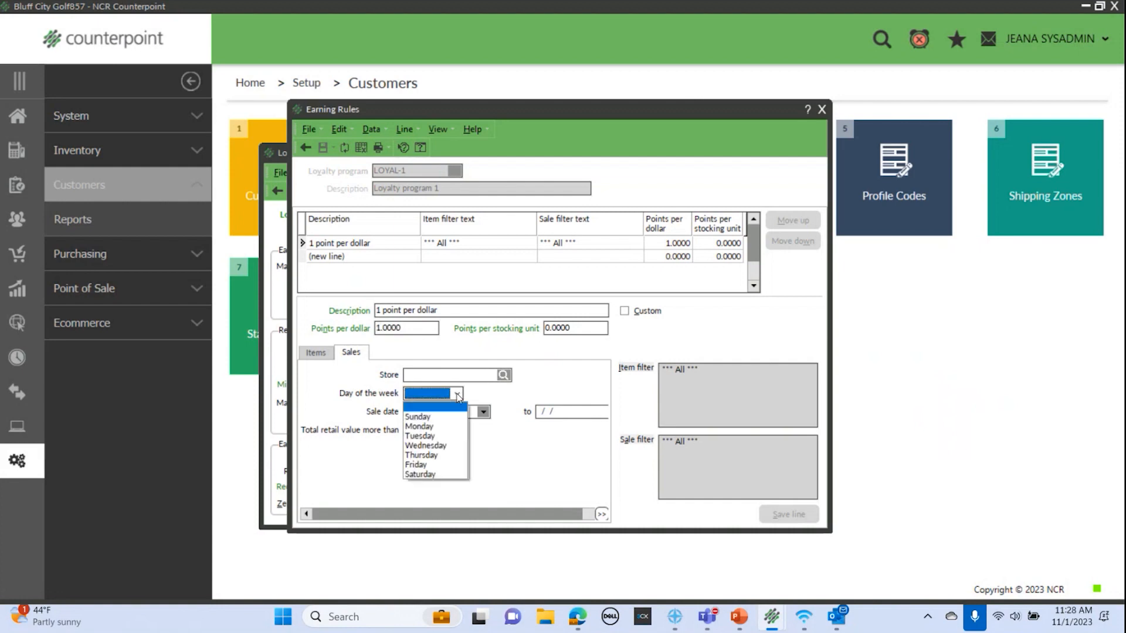
click(425, 436)
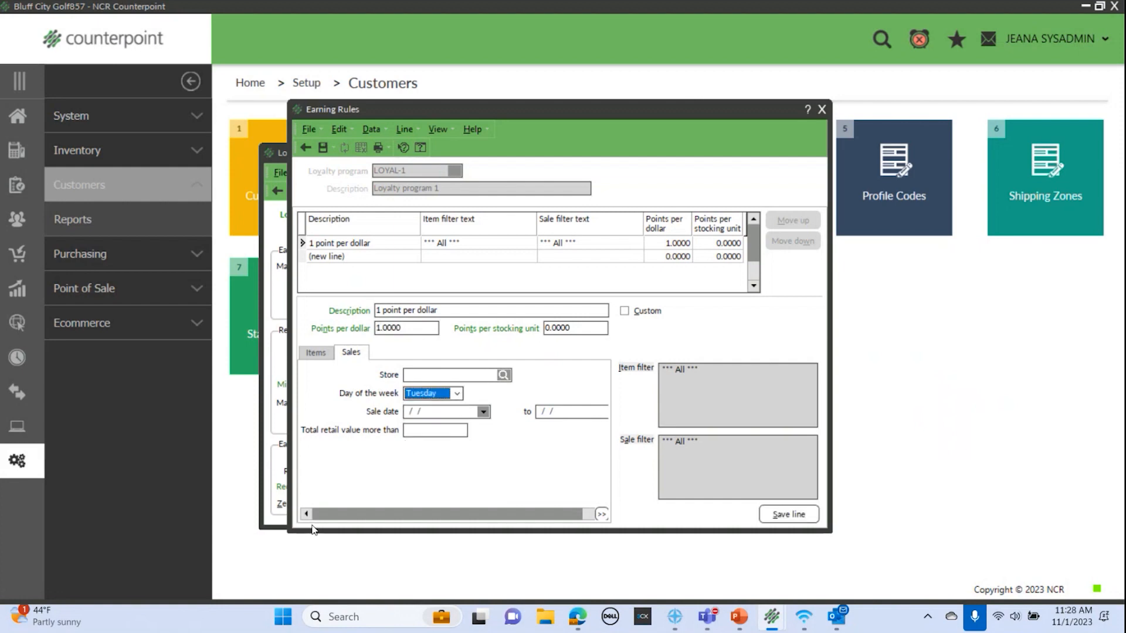
click(458, 394)
click(437, 408)
- Add a '2 point Tuesday' rule giving 2 points per dollar on Tuesday sales, and save it
click(343, 258)
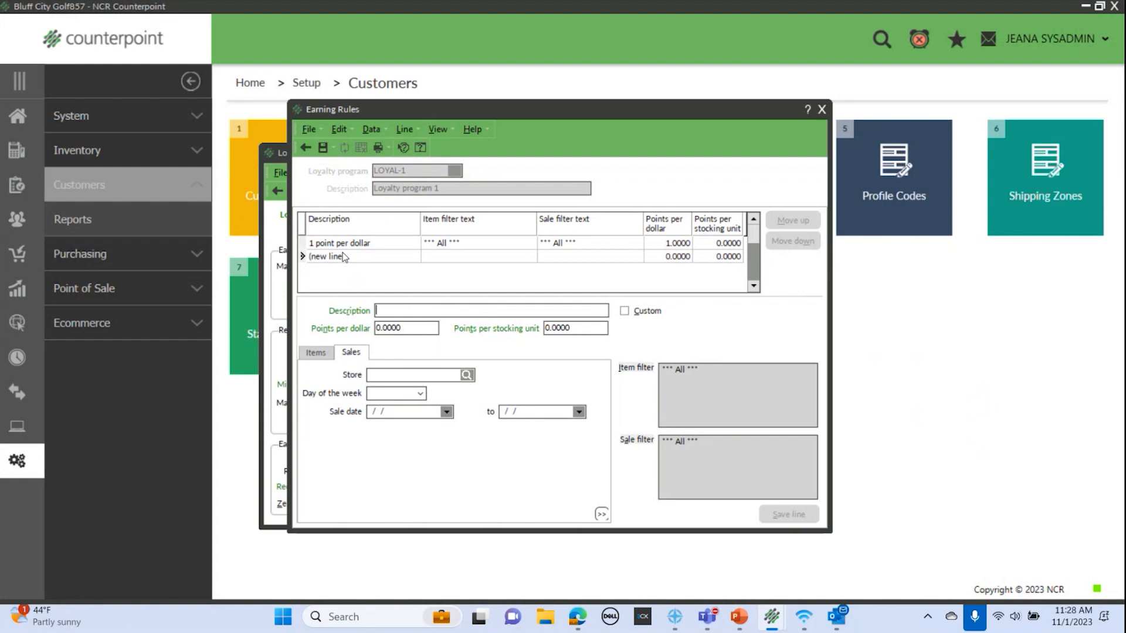
text(2)
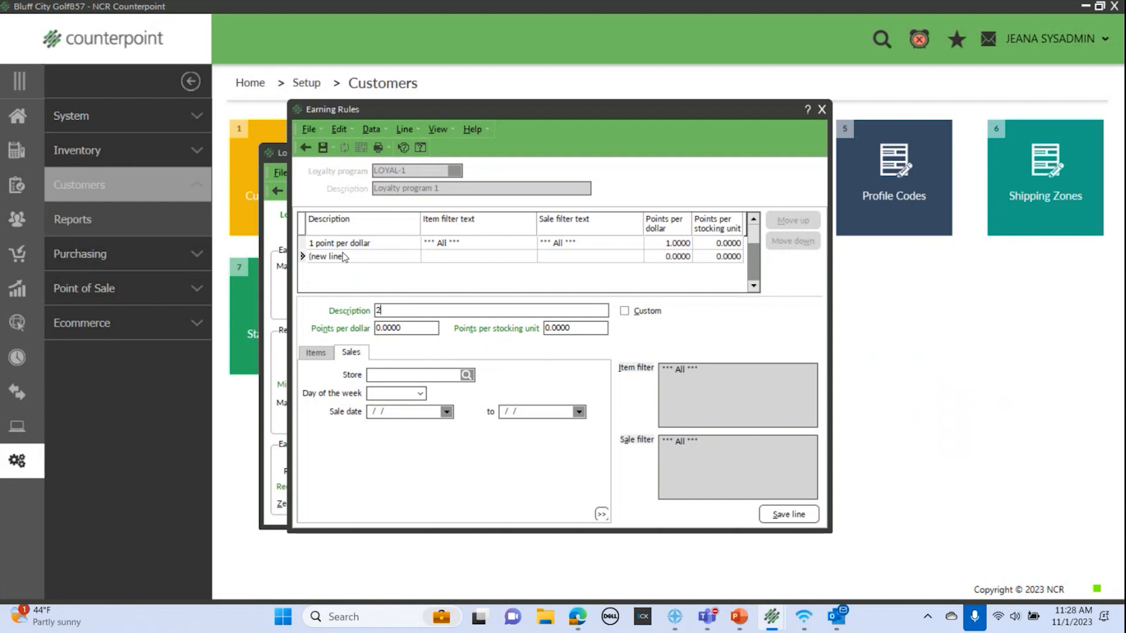
text( point Tuesday)
key(Tab)
text(2)
click(316, 353)
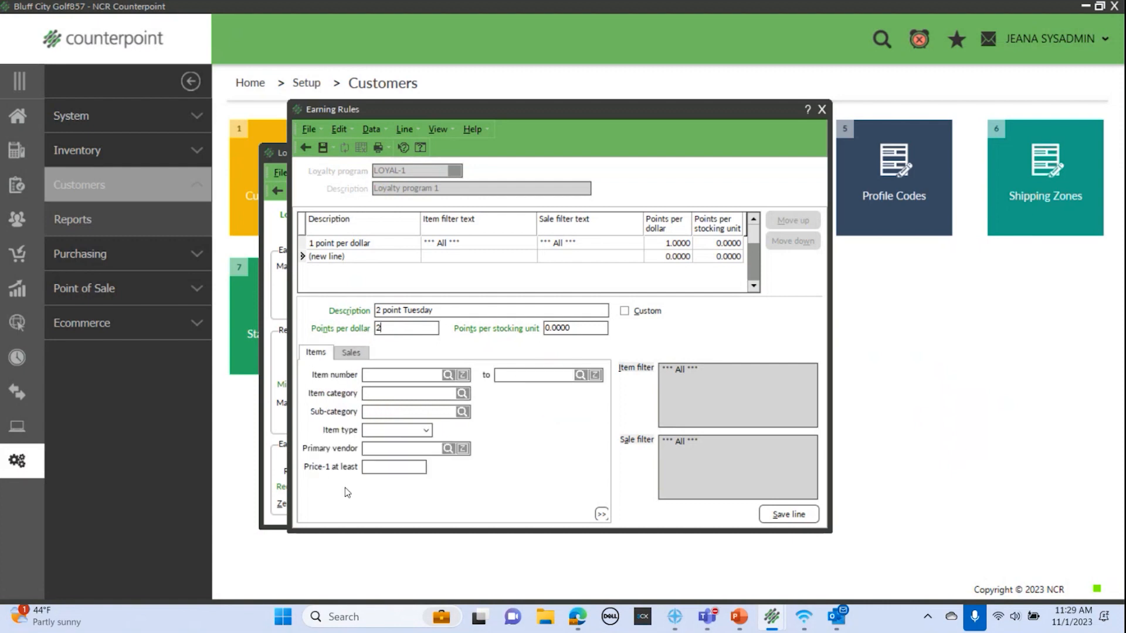
click(351, 352)
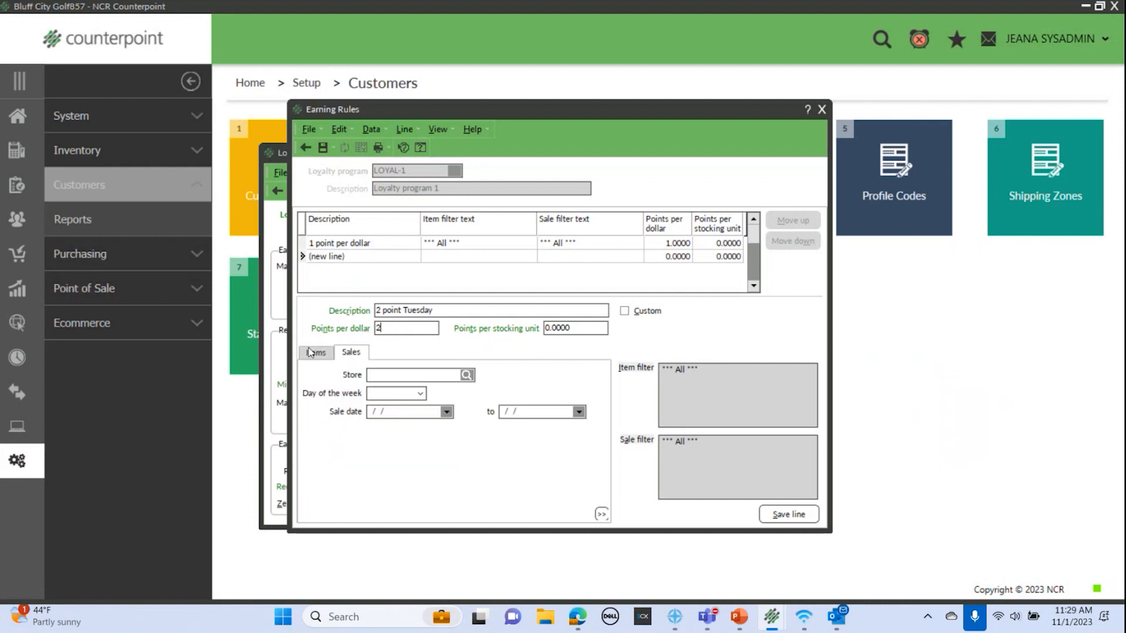
click(419, 394)
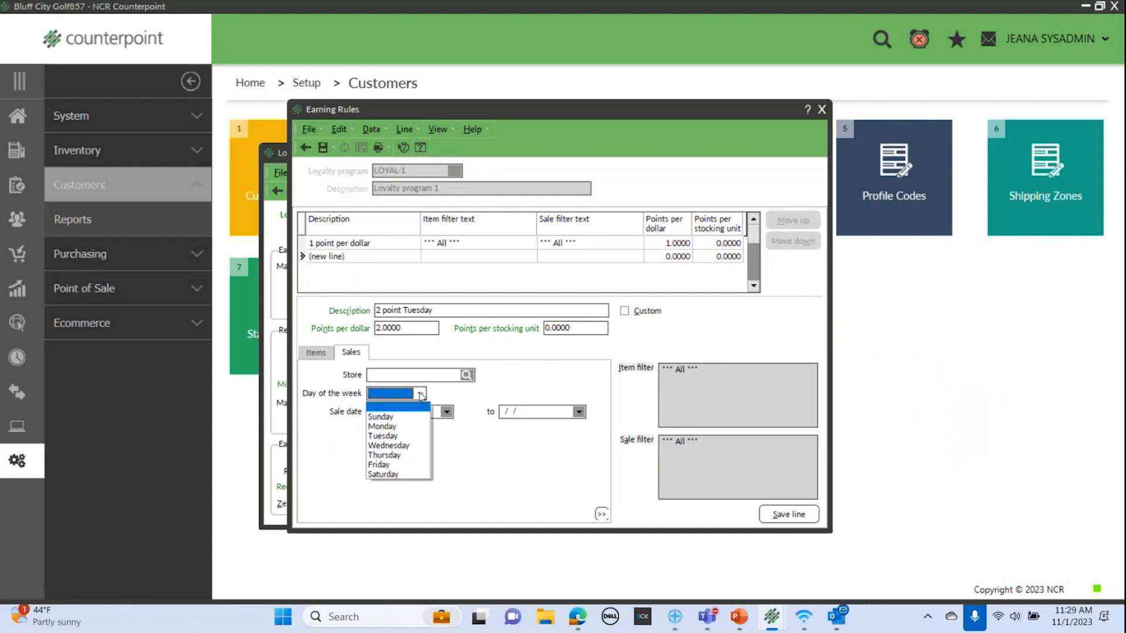
click(382, 437)
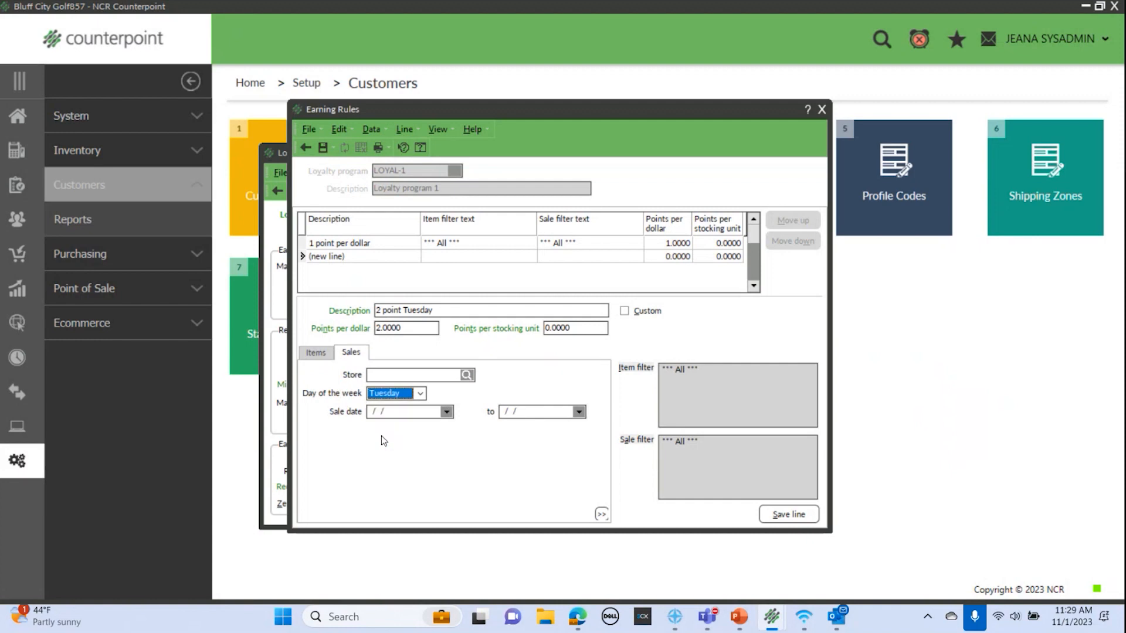
click(323, 147)
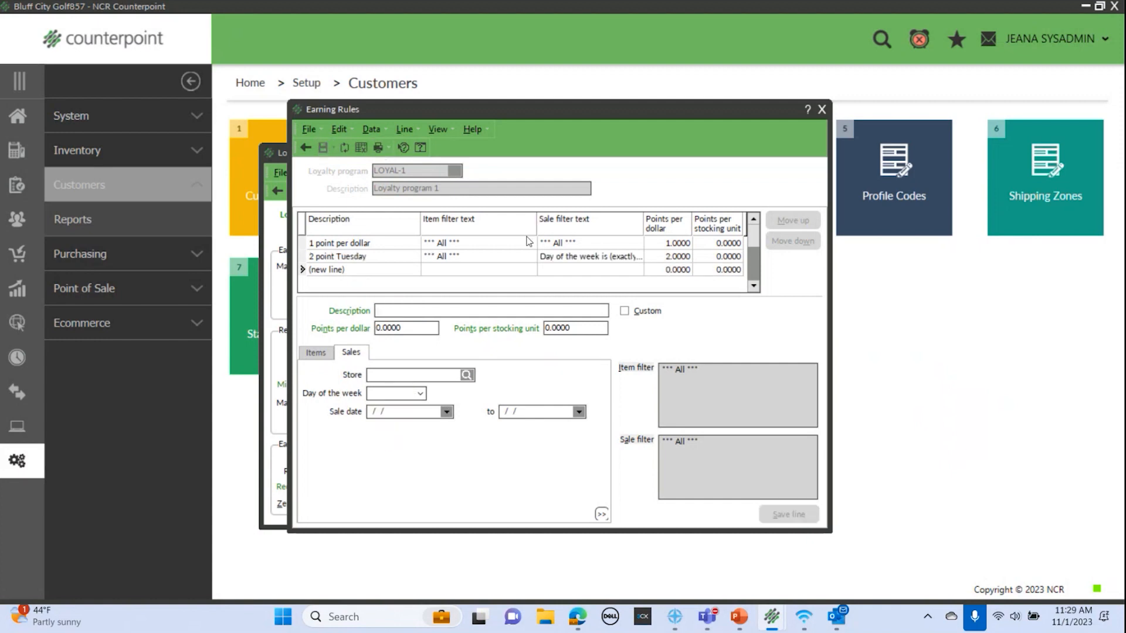
- Move '2 point Tuesday' above '1 point per dollar', save the order, and close Earning Rules
click(497, 259)
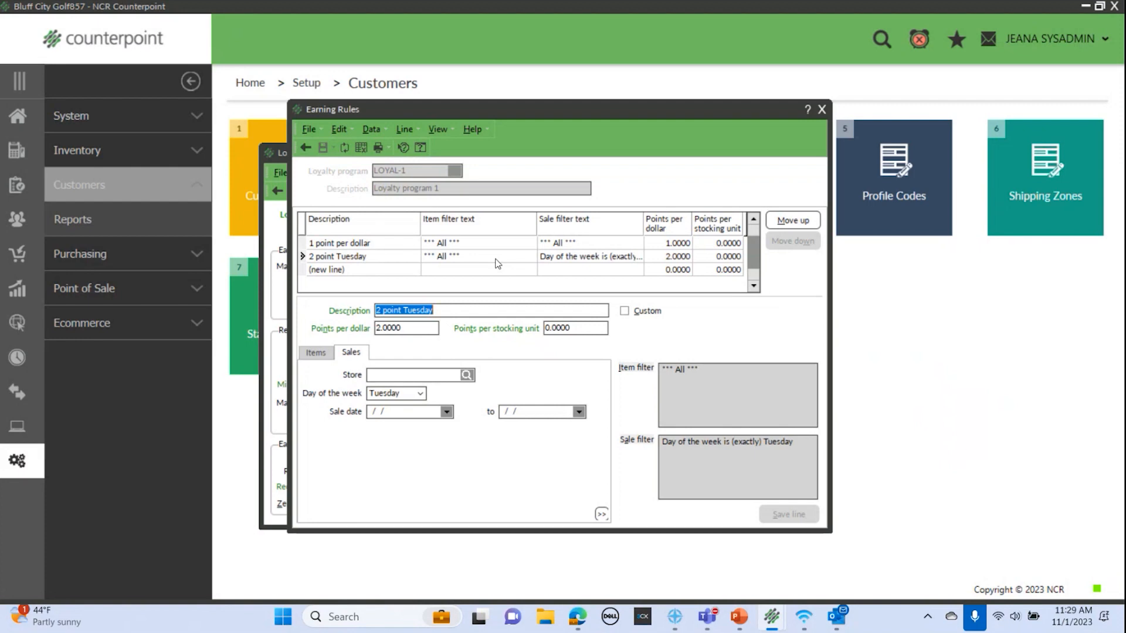
click(801, 224)
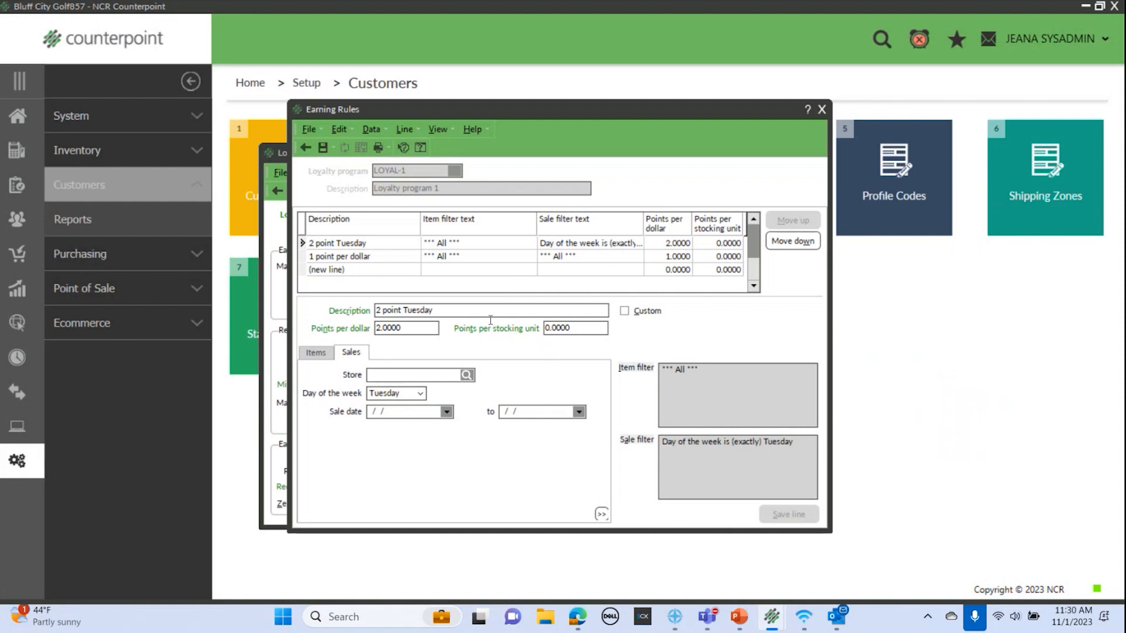
click(338, 258)
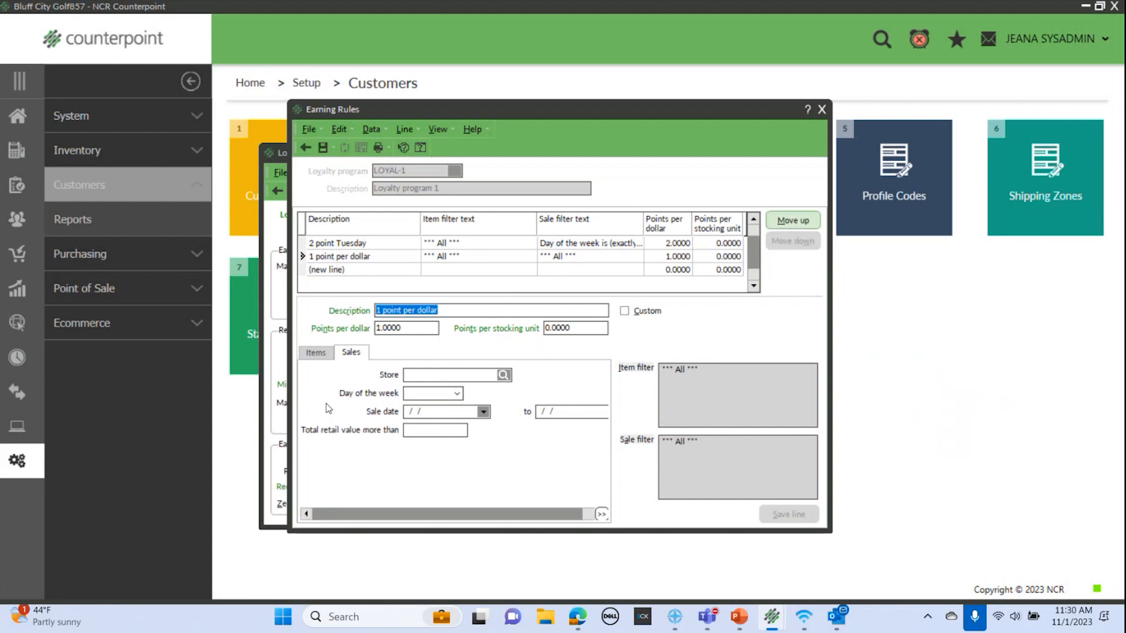
click(353, 244)
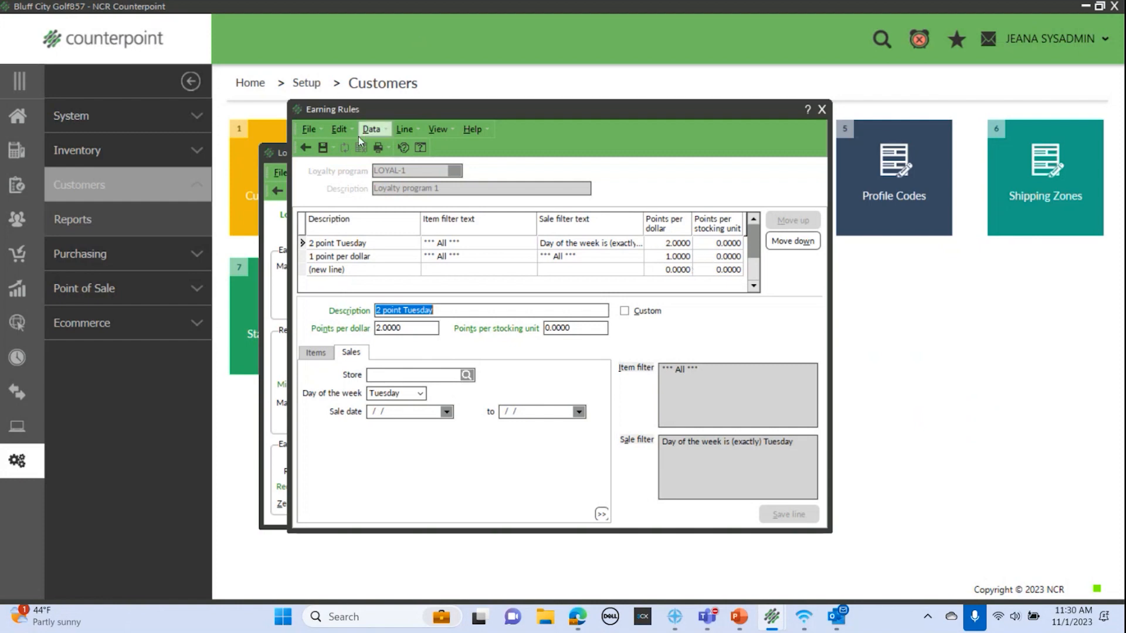
click(322, 145)
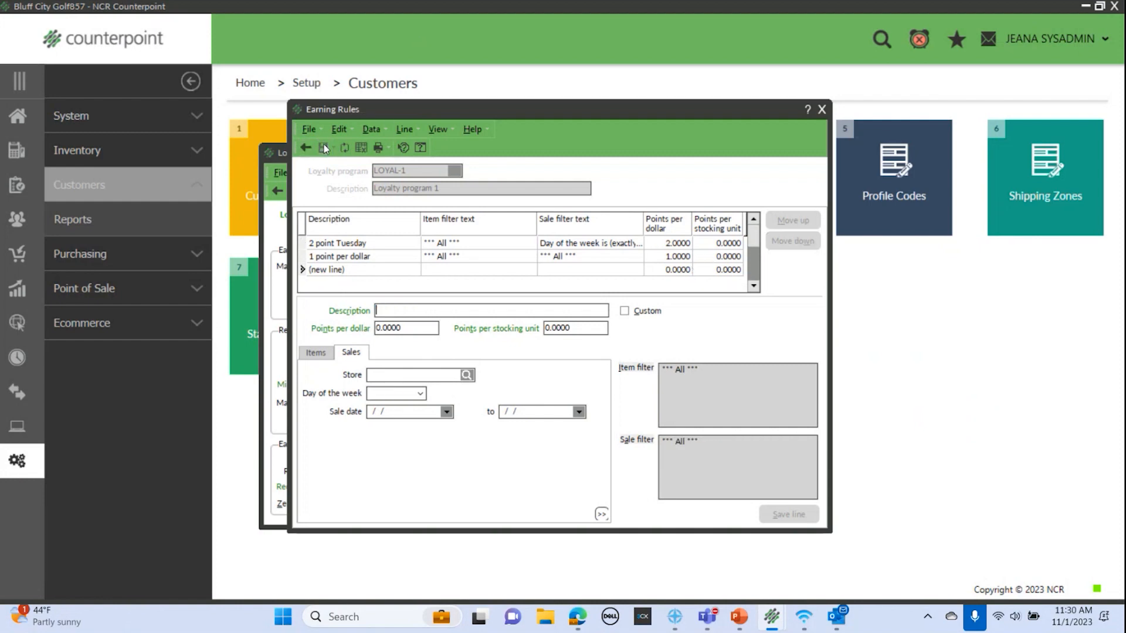
click(822, 109)
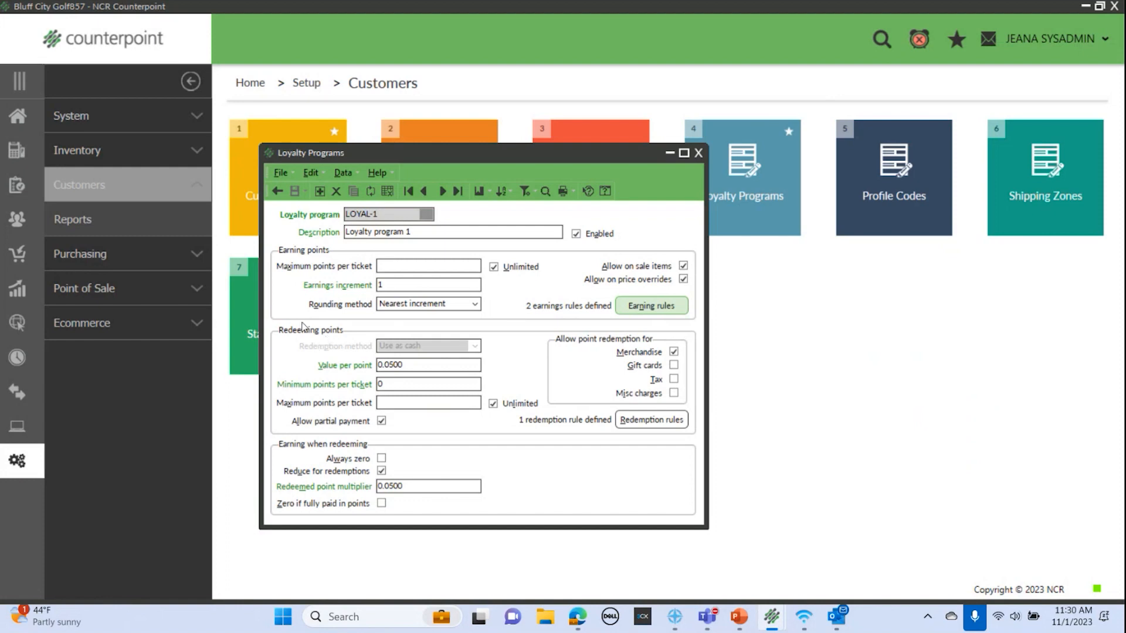
- Try 100 as minimum and maximum points per ticket, then restore 0 minimum and unlimited maximum
click(415, 364)
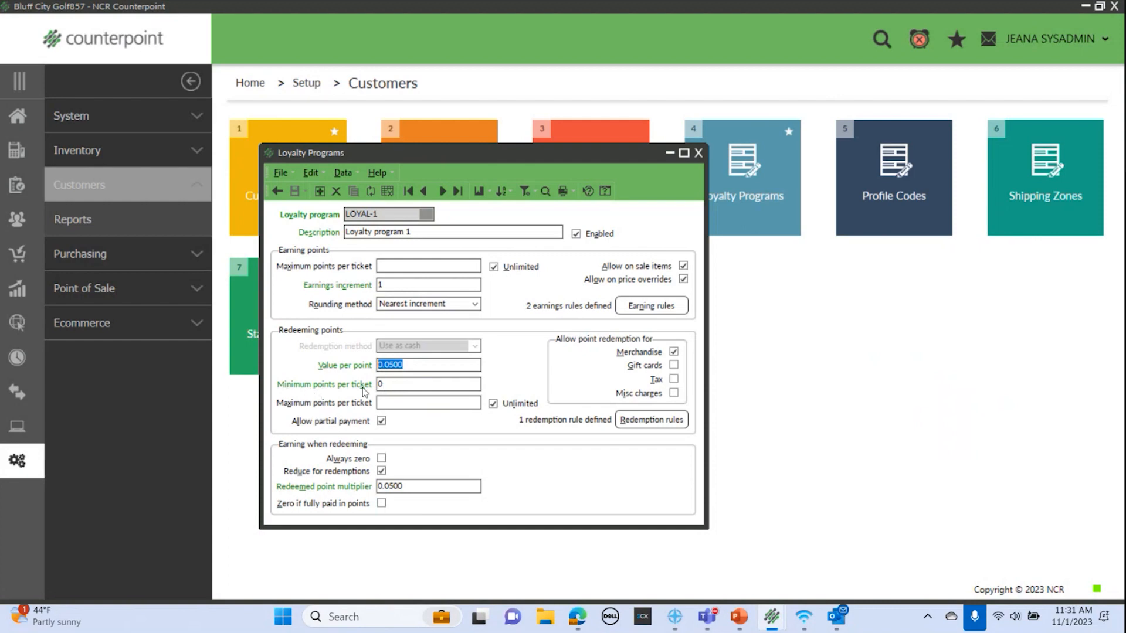
click(425, 385)
text(100)
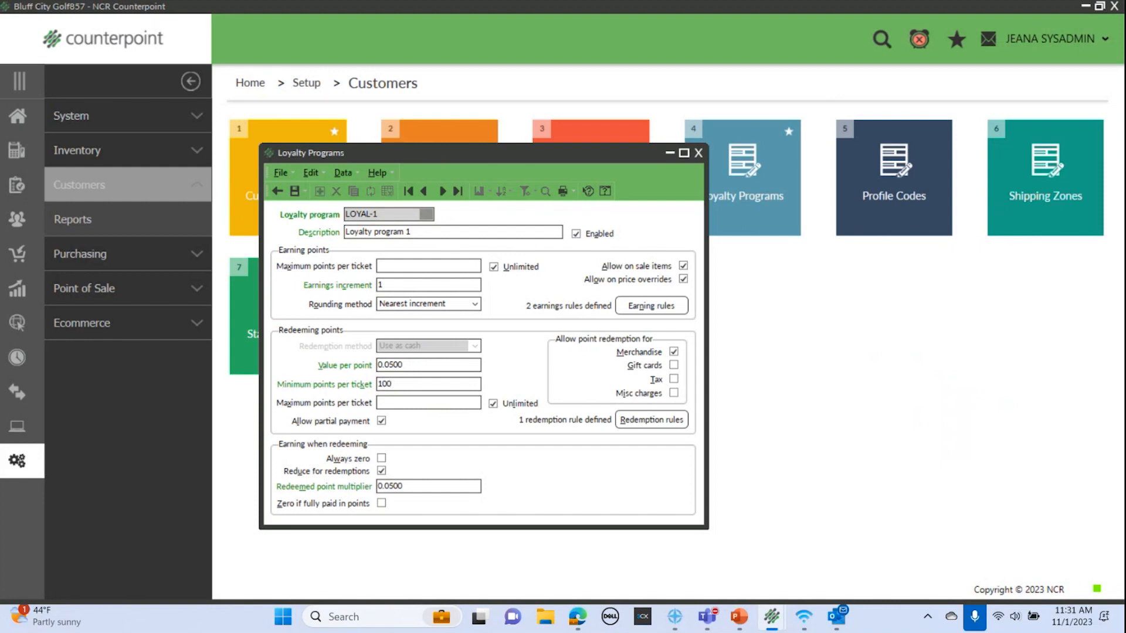
key(BackSpace)
key(BackSpace)
key(BackSpace)
text(0)
click(395, 404)
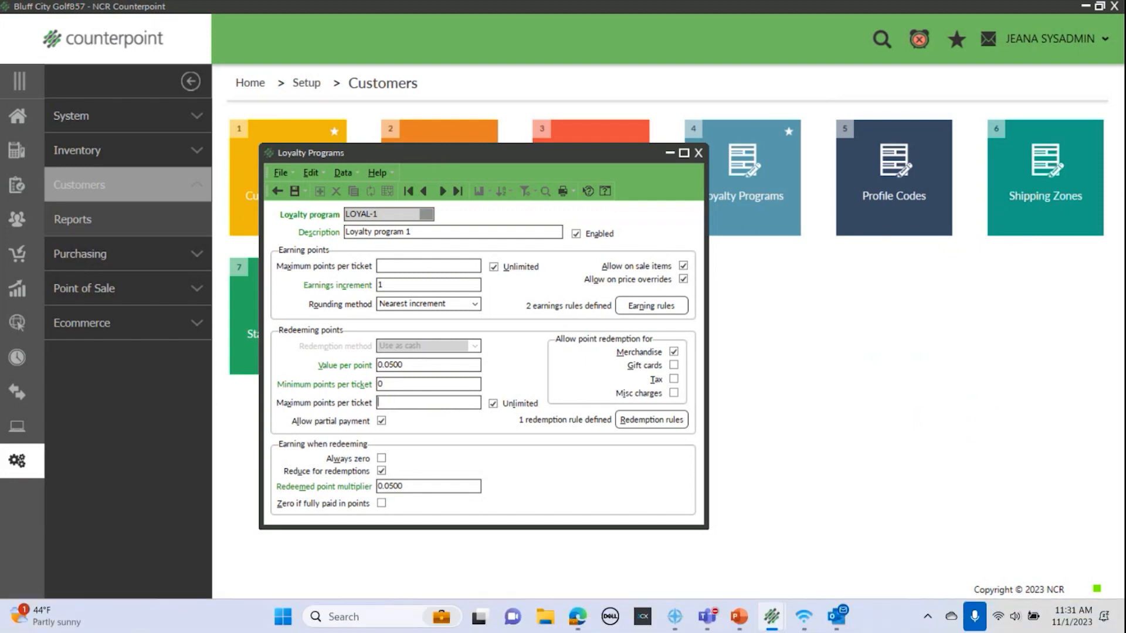
text(100)
key(BackSpace)
key(BackSpace)
key(BackSpace)
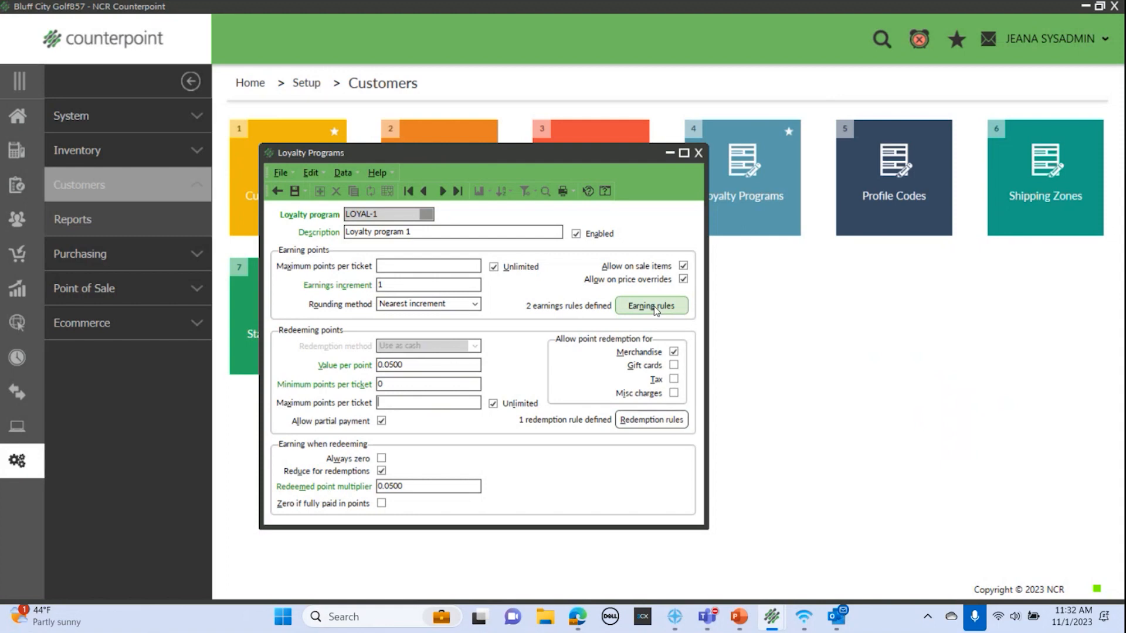
- Save the 'Use as cash' redemption rule with a blank day of the week and close Redemption Rules
click(651, 421)
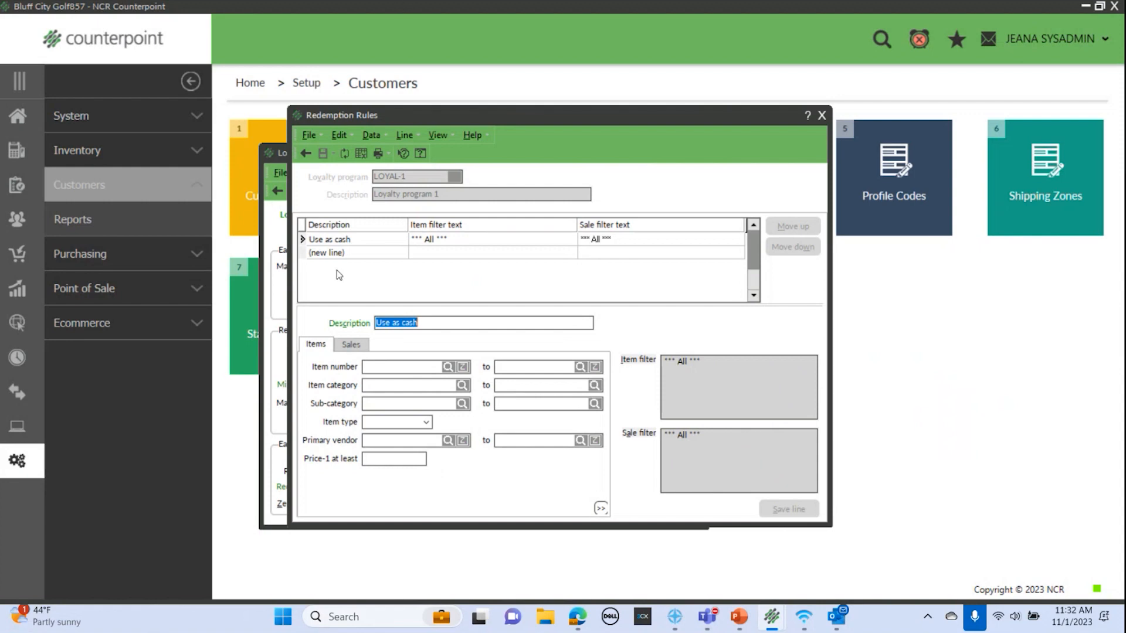
click(351, 348)
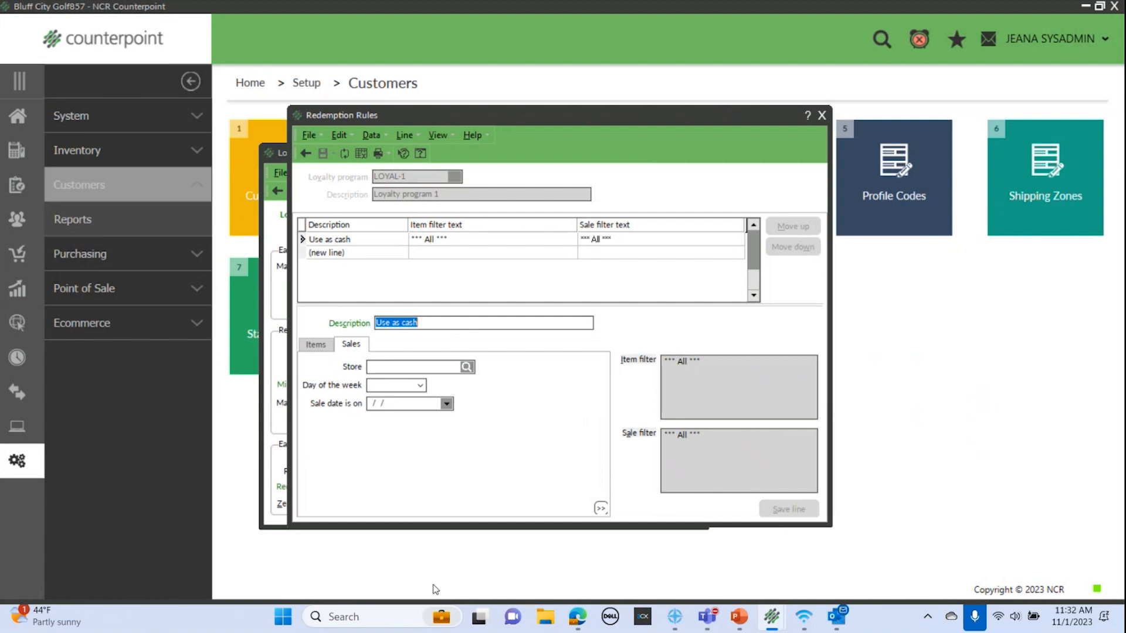
click(422, 387)
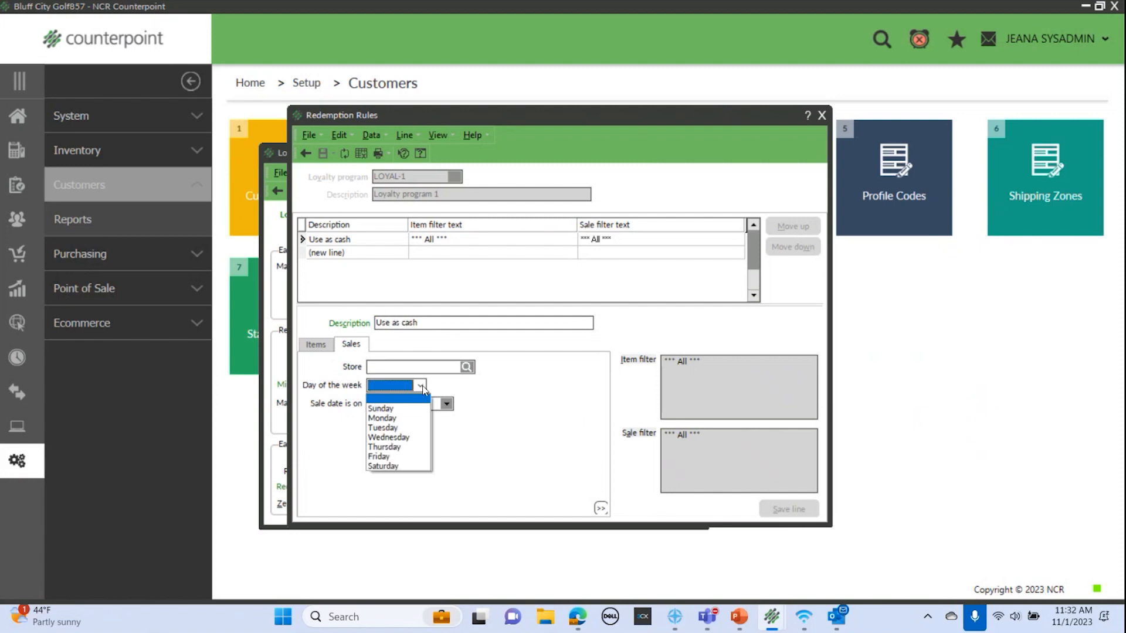
click(404, 429)
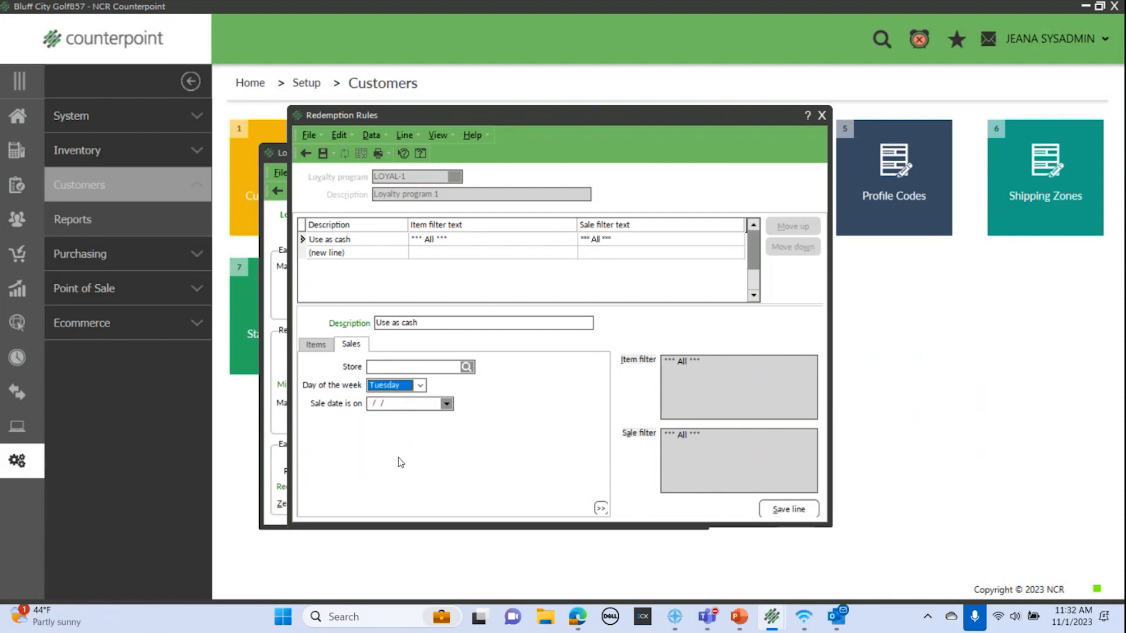
click(420, 387)
click(409, 398)
click(323, 153)
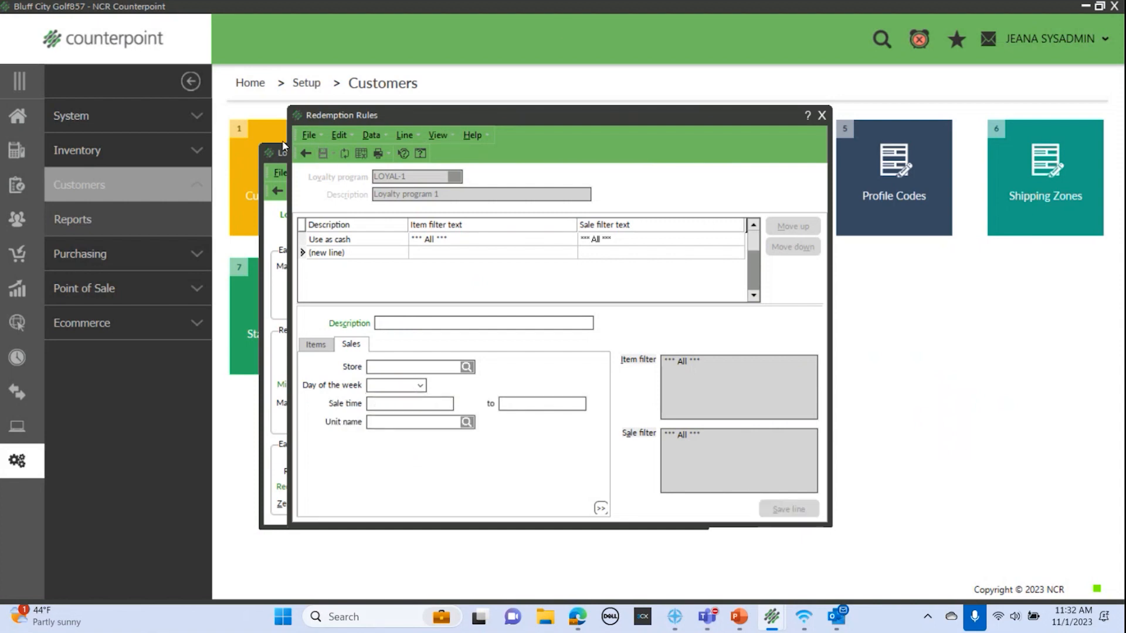
click(824, 116)
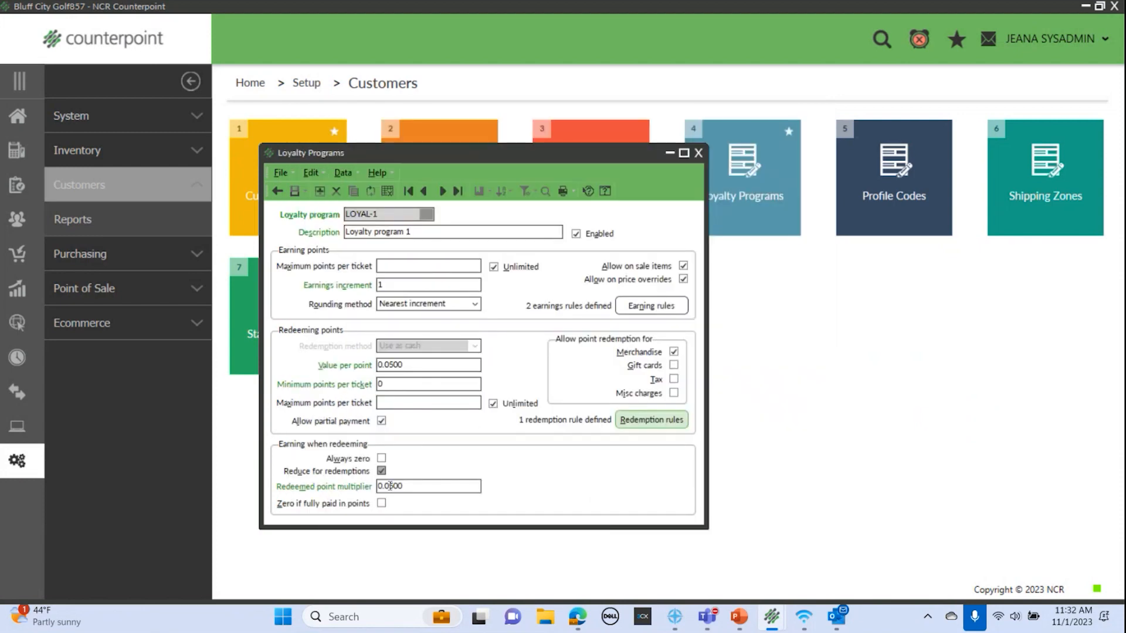
- Leave Always zero off, enable Reduce for redemptions, save LOYAL-1, and close the window
click(355, 461)
click(382, 459)
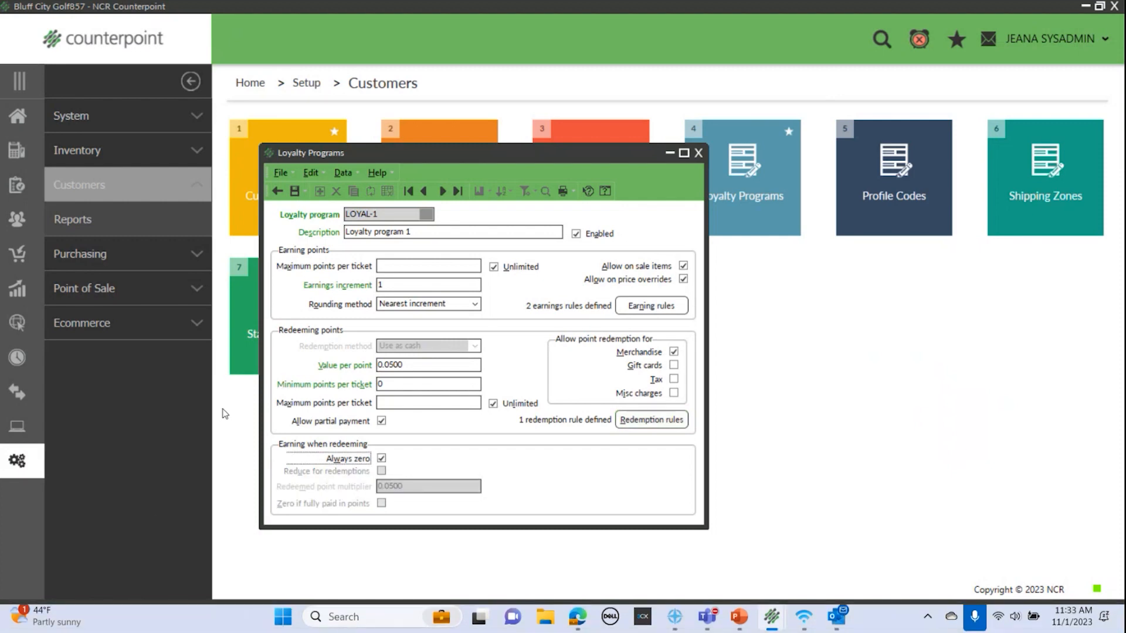
click(380, 460)
click(381, 471)
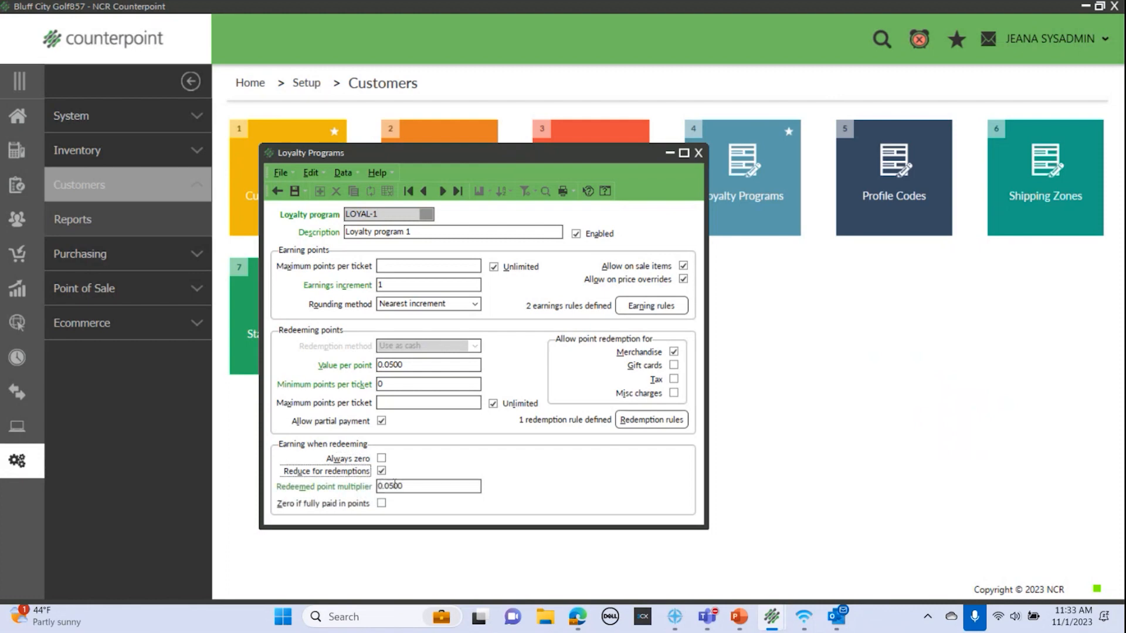
drag(418, 489, 343, 487)
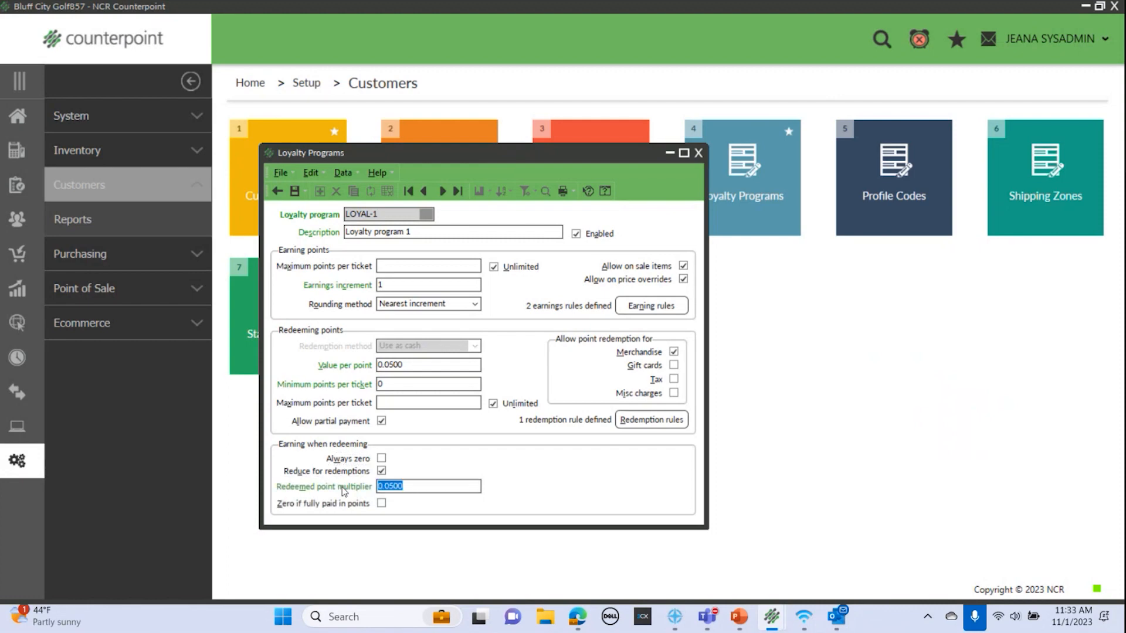
click(414, 366)
drag(414, 366, 282, 350)
click(295, 191)
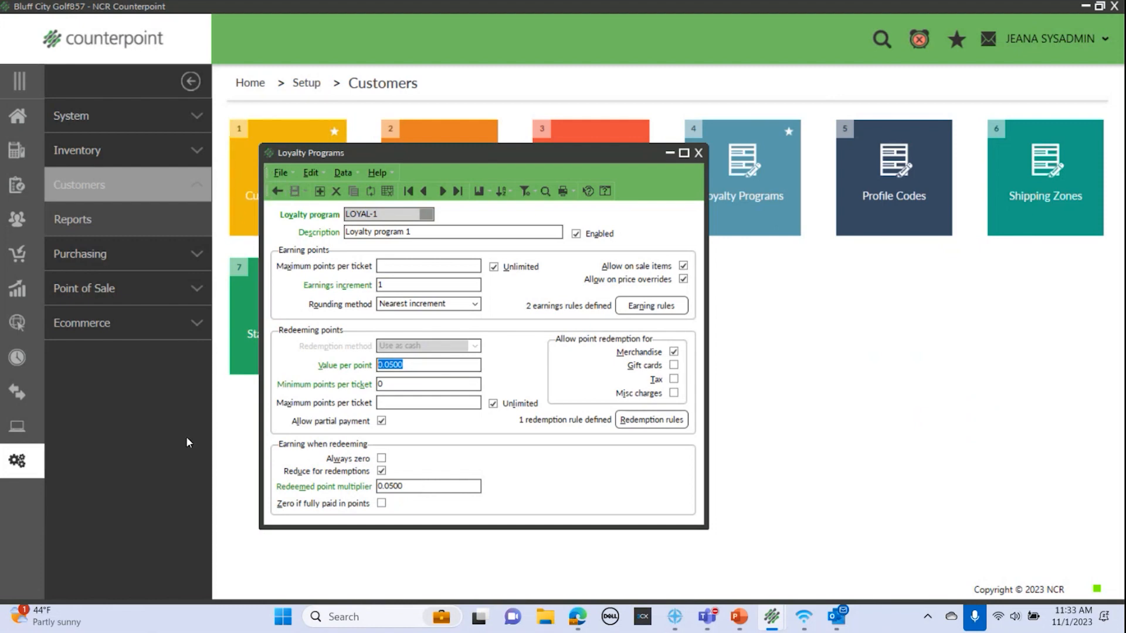
click(698, 154)
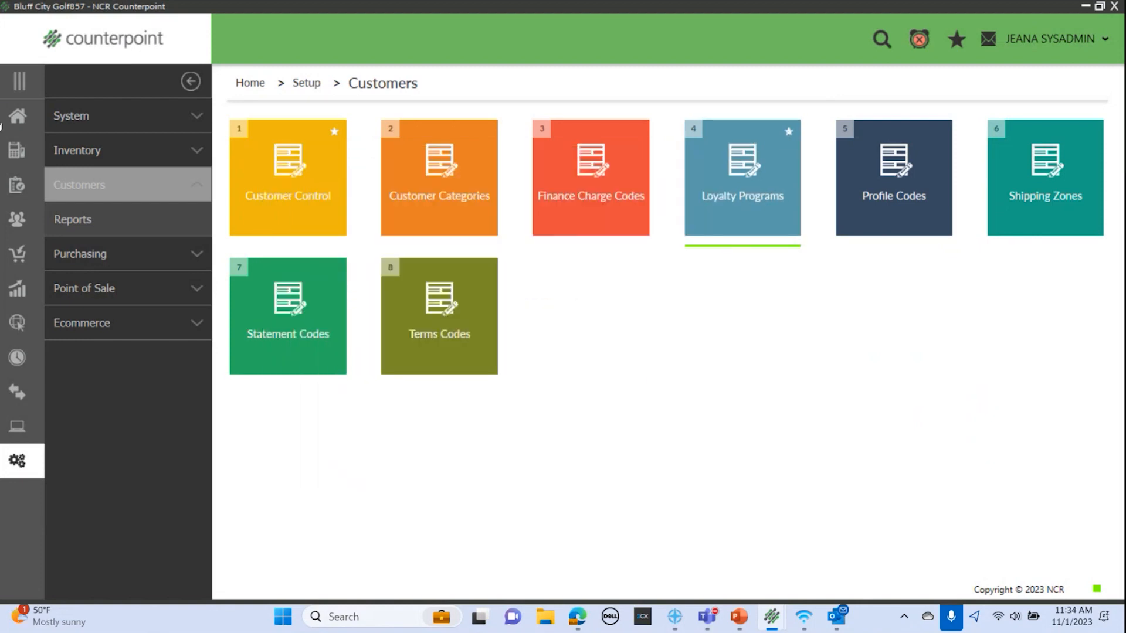
- Load the first customer in Customers > Customers and list their three ship-to addresses
click(14, 115)
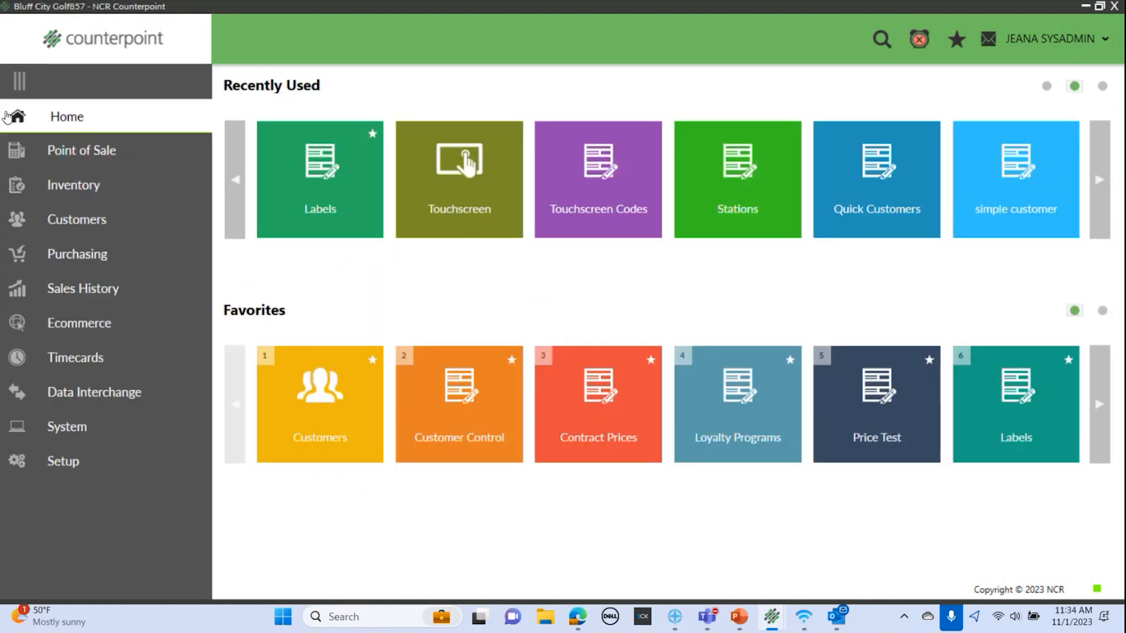
click(17, 219)
click(321, 190)
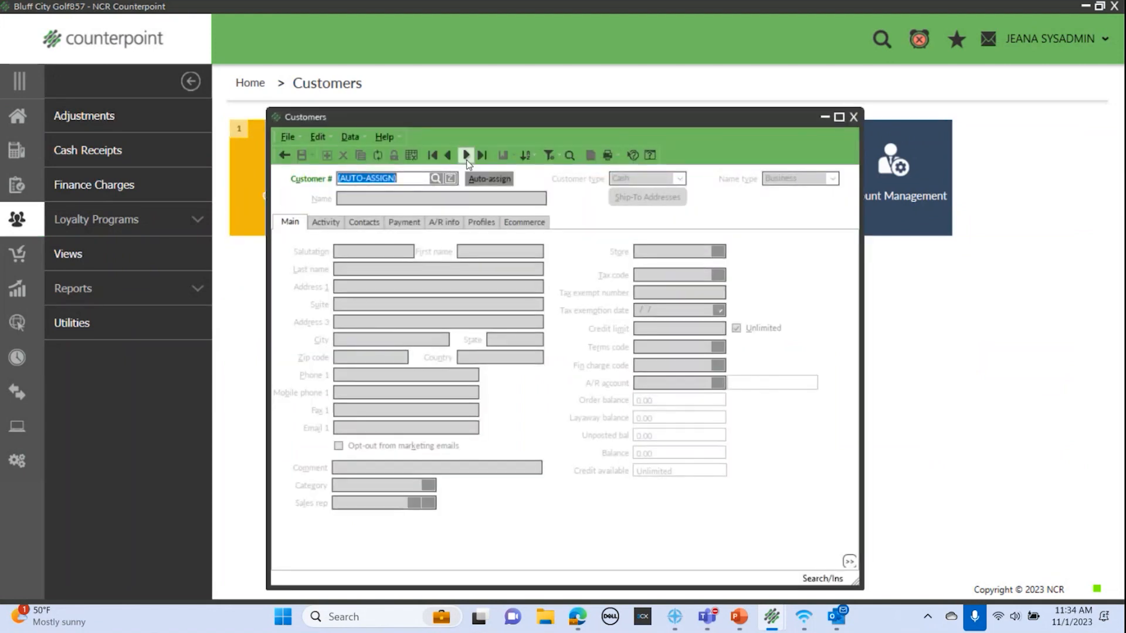
click(467, 156)
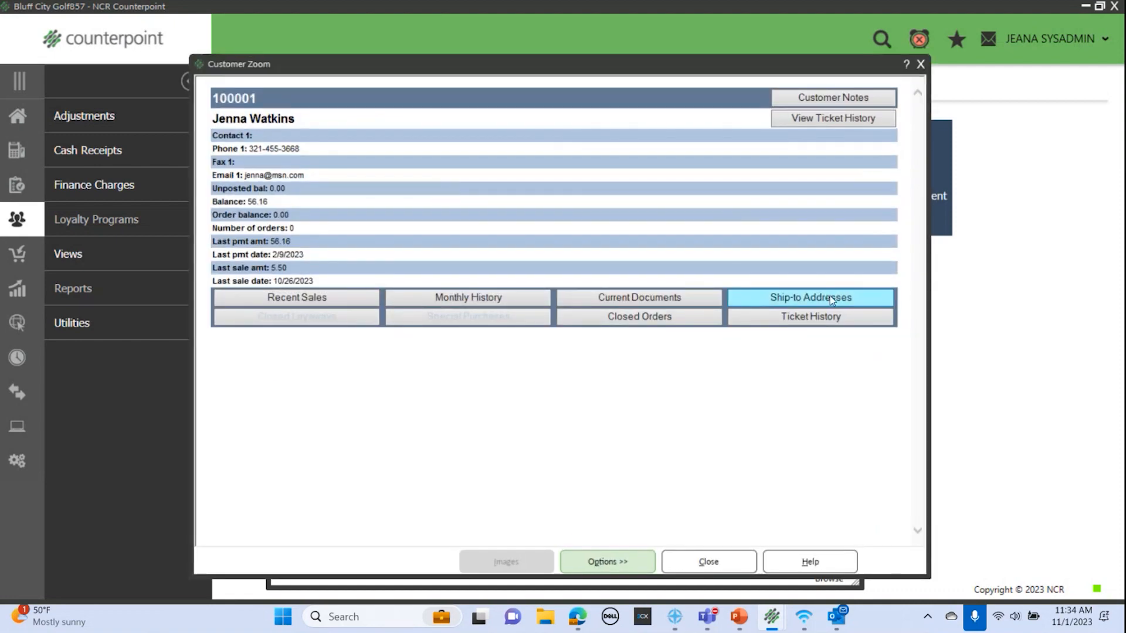
click(832, 300)
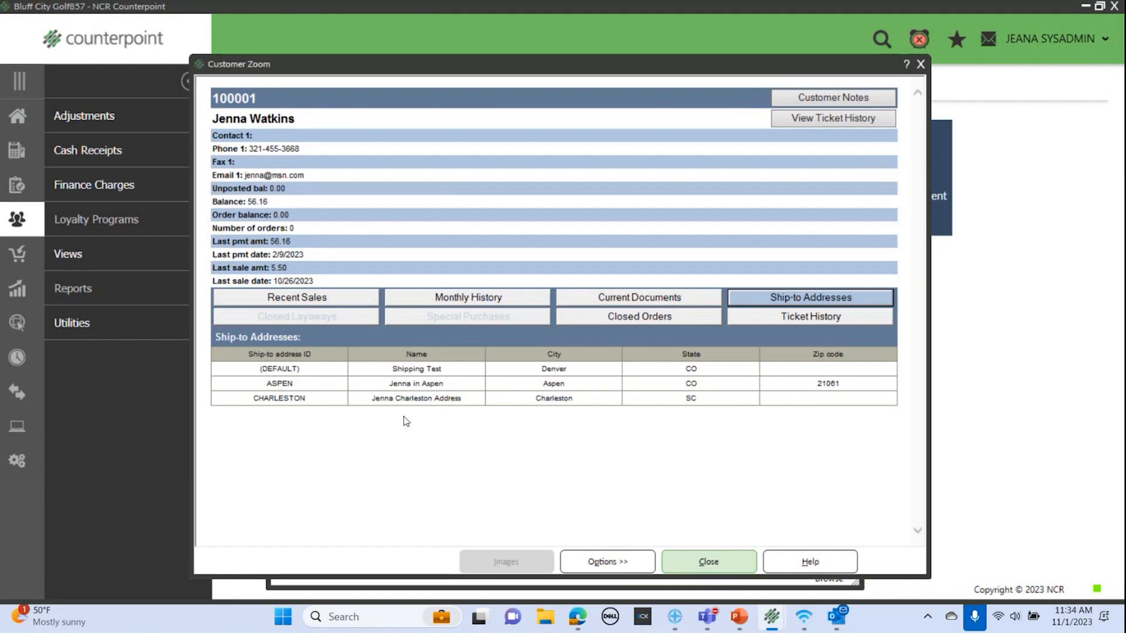
- Delete the customer's Shipping Test (DEFAULT) ship-to address
click(921, 66)
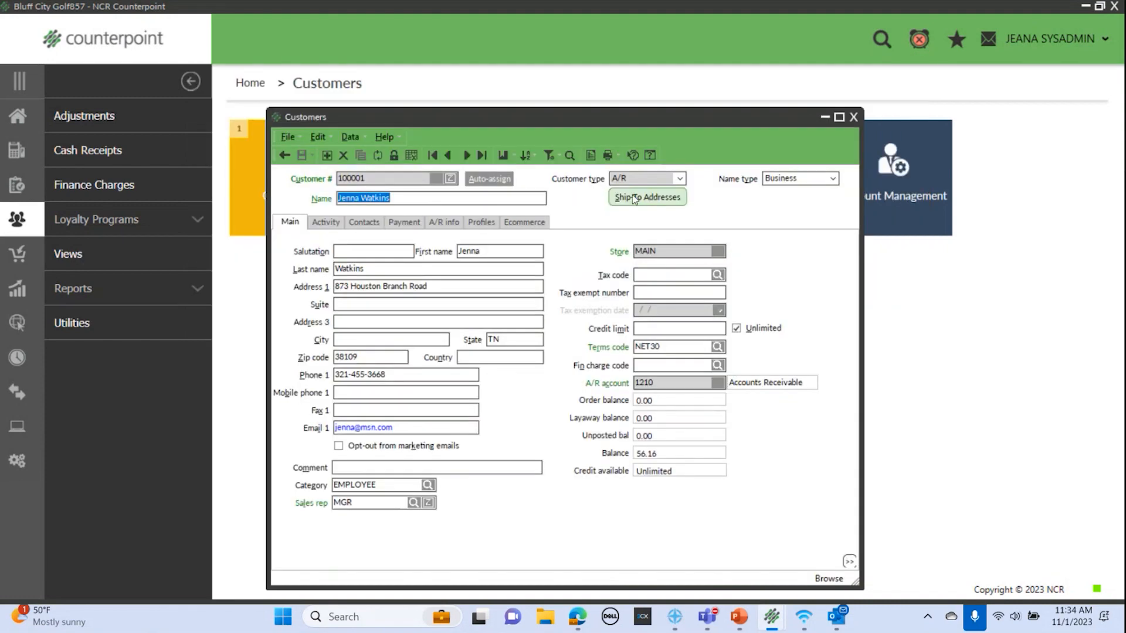
click(642, 198)
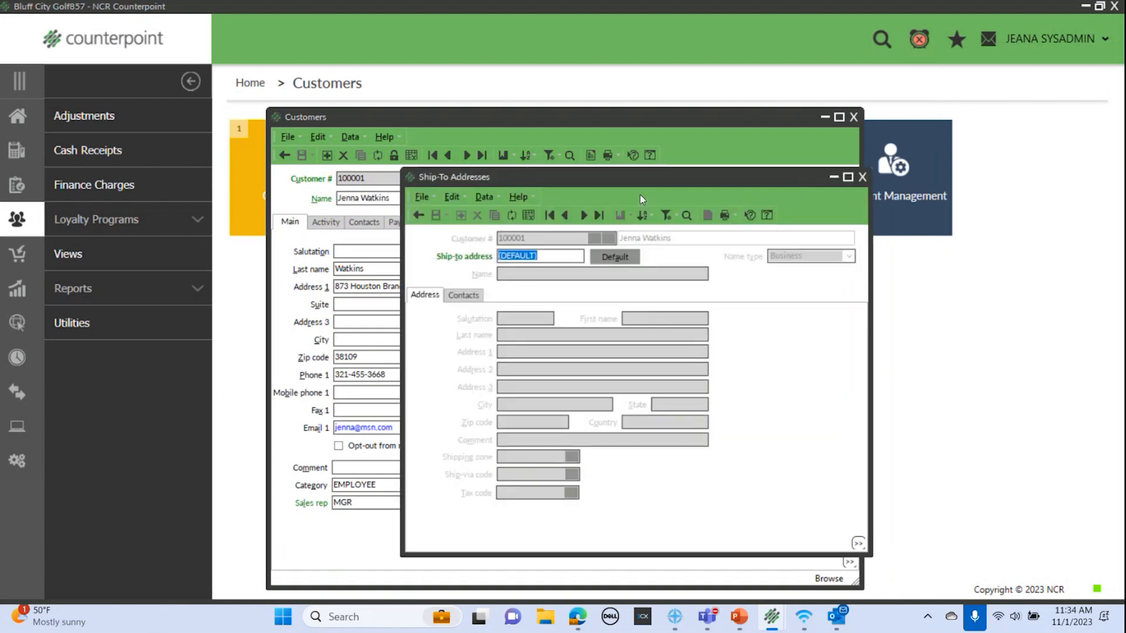
click(685, 216)
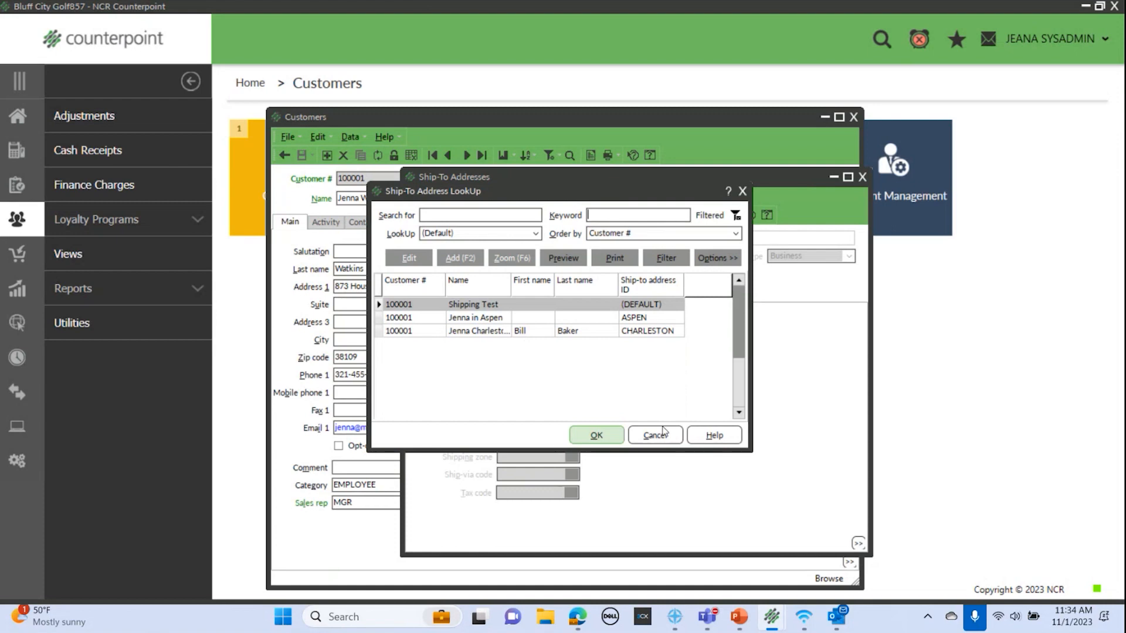
click(654, 435)
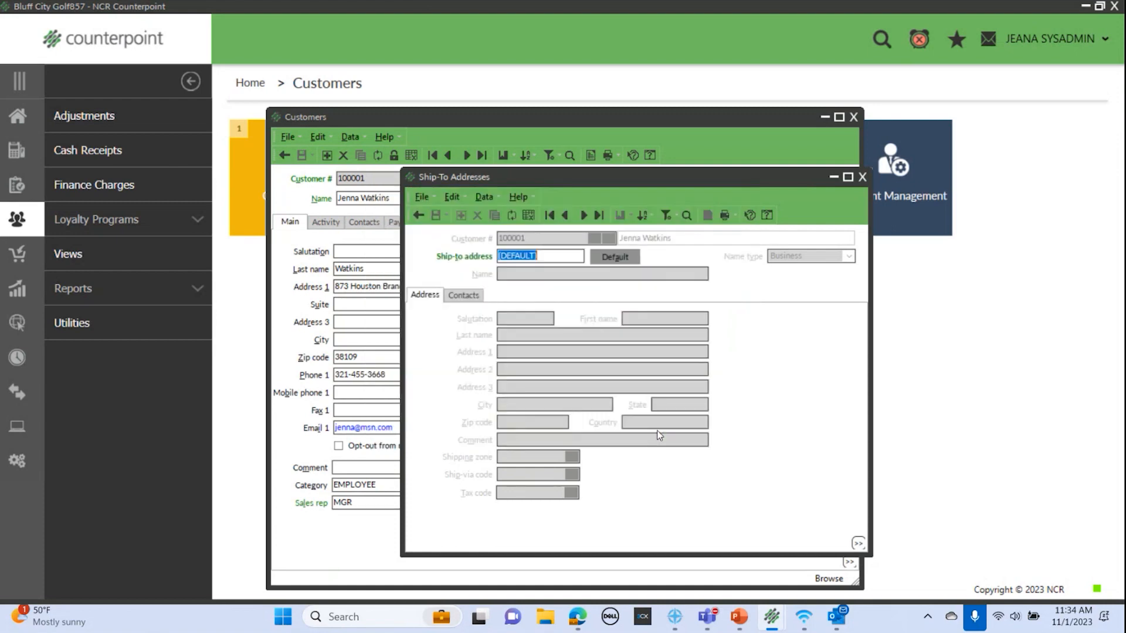
click(586, 216)
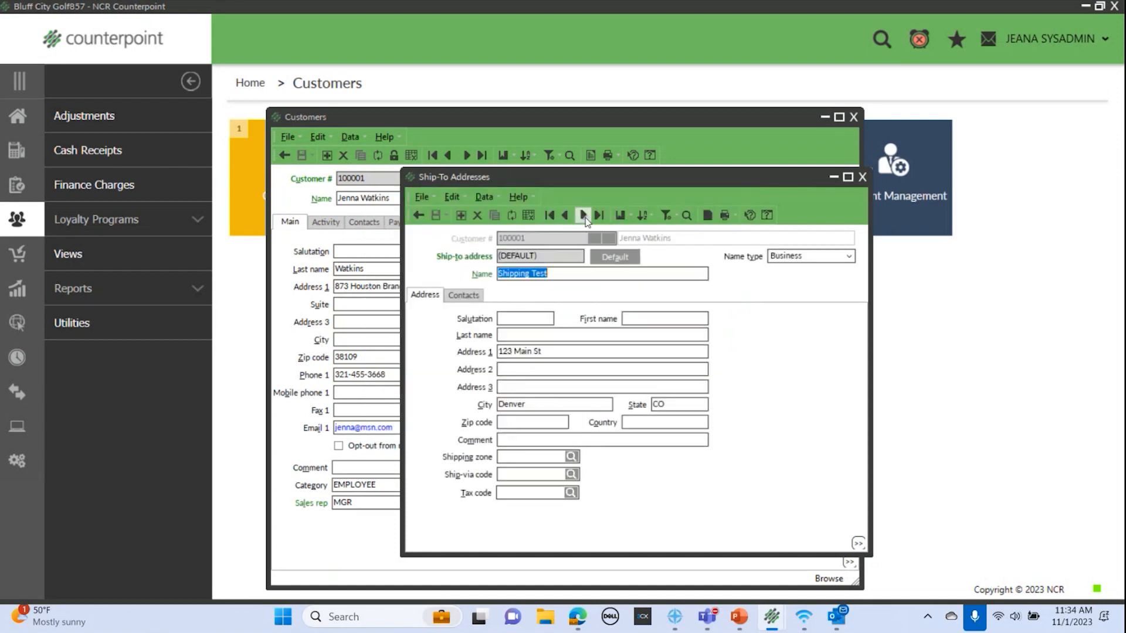
click(477, 216)
click(543, 340)
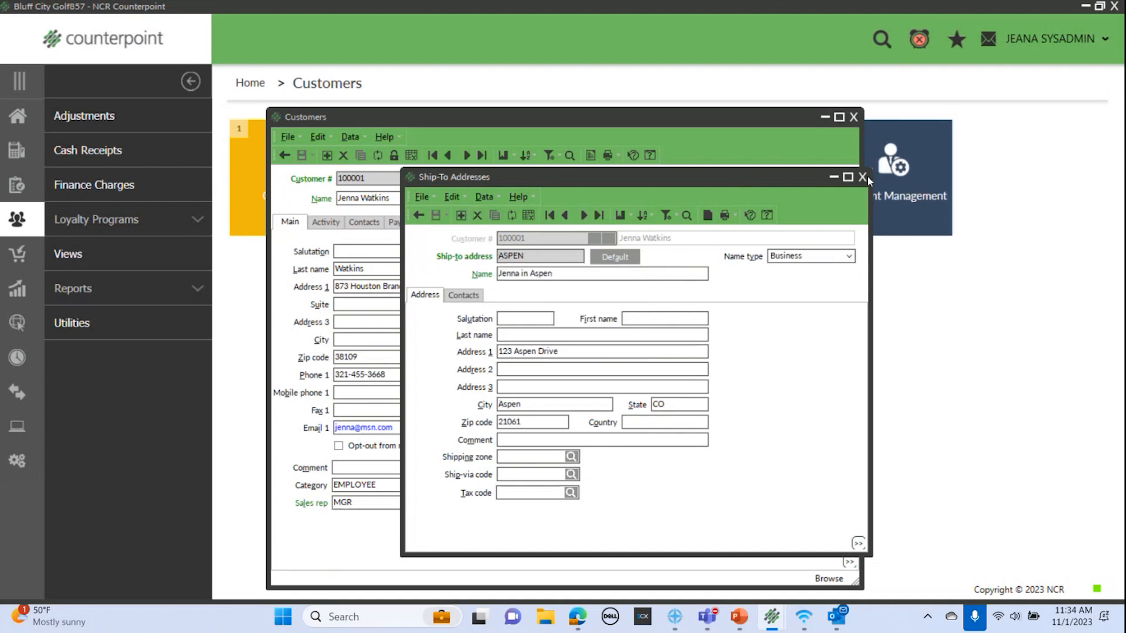
- Reopen the customer's Ship-To Addresses window to enter a new address
click(862, 177)
click(643, 198)
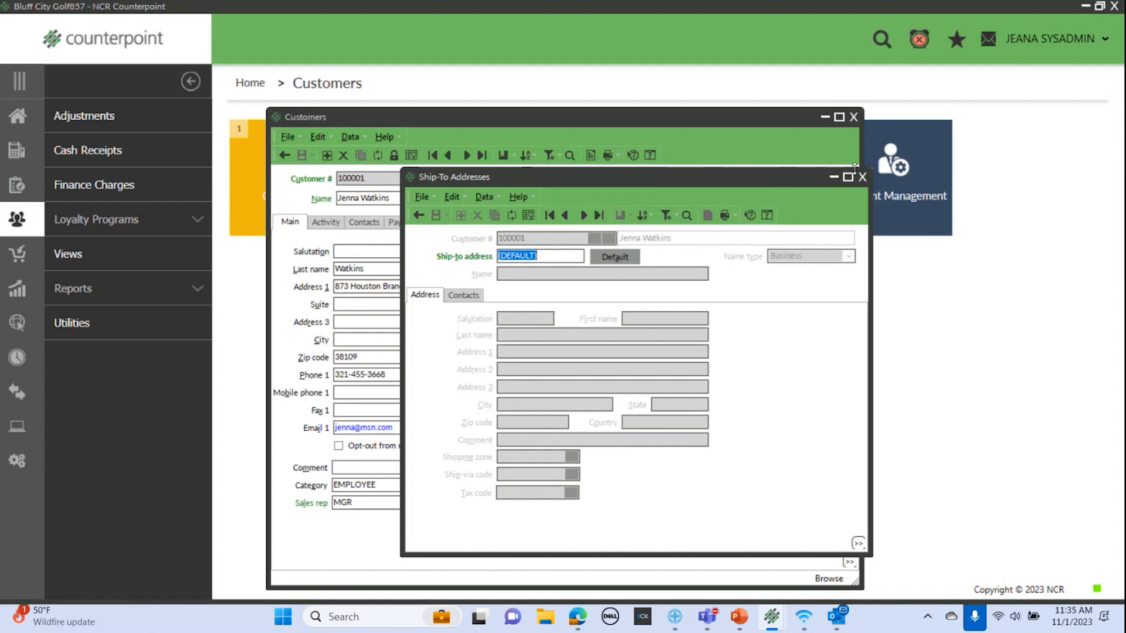
click(862, 178)
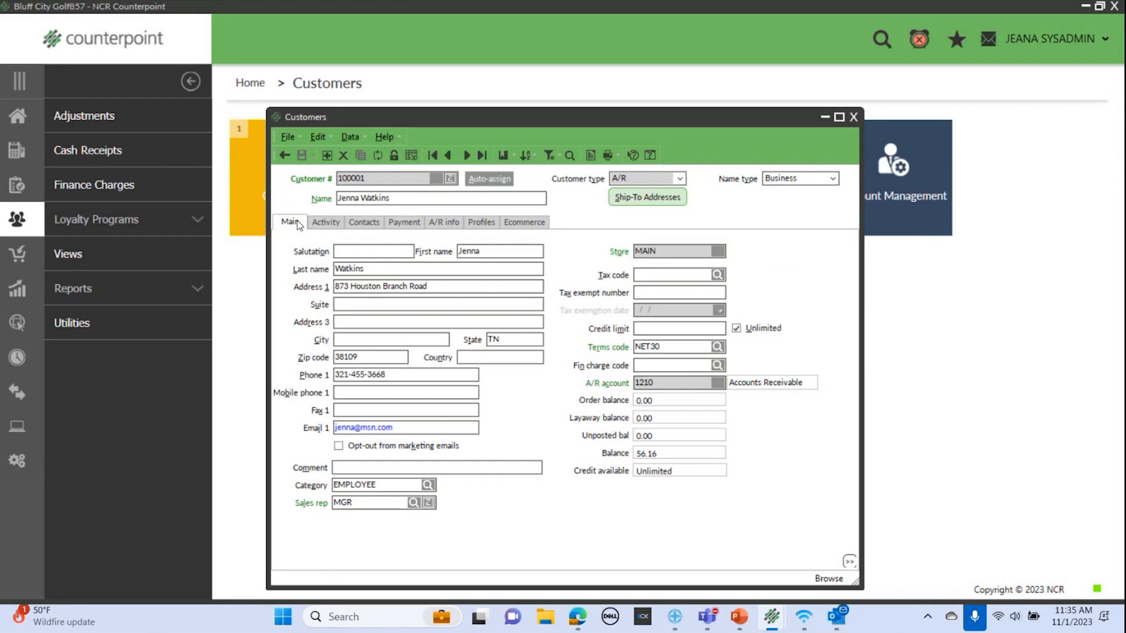
click(657, 198)
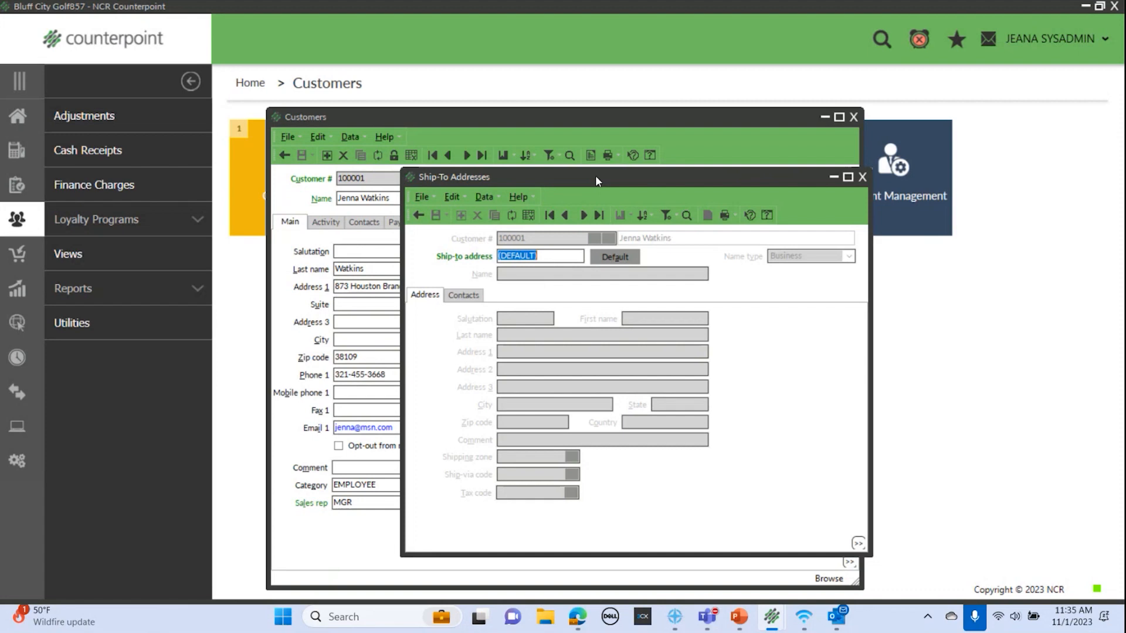
- Save a (DEFAULT) ship-to with the customer's name, 123 Main St, Denver, CO, then close the customer windows
key(Tab)
text(Jenna Default)
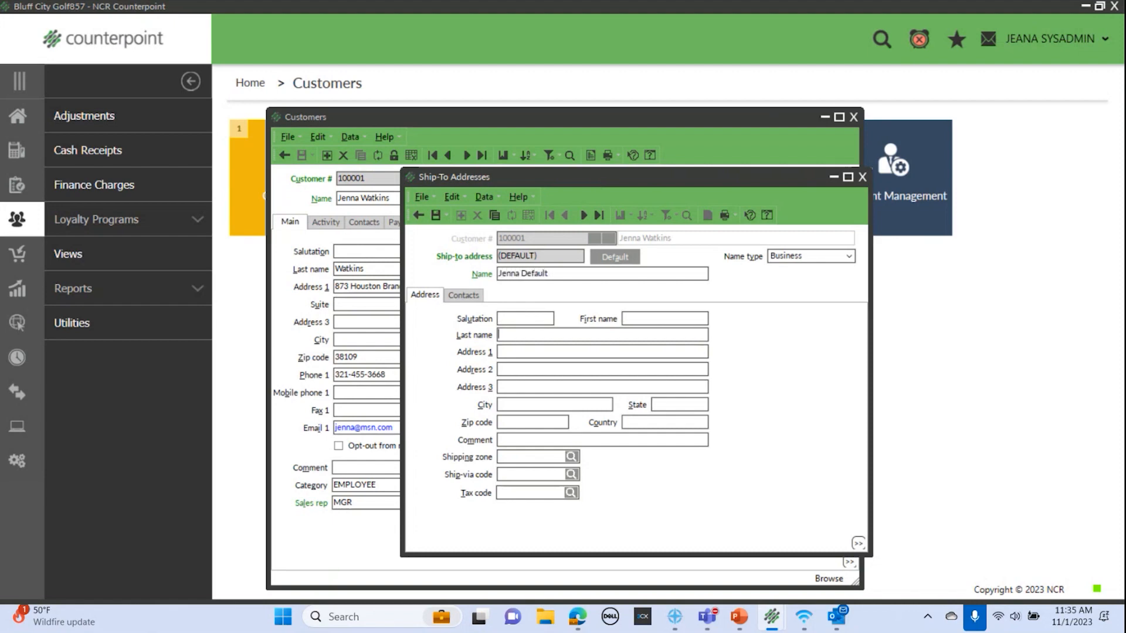
text(123 Main StDenver)
key(Tab)
text(CO)
key(Tab)
click(436, 215)
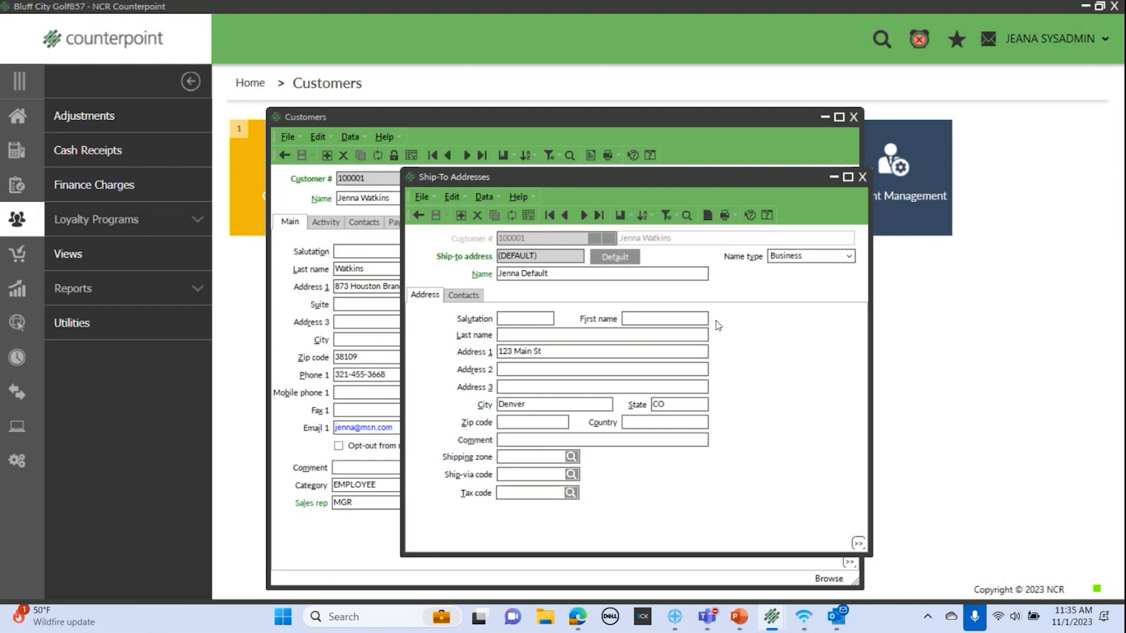
click(863, 178)
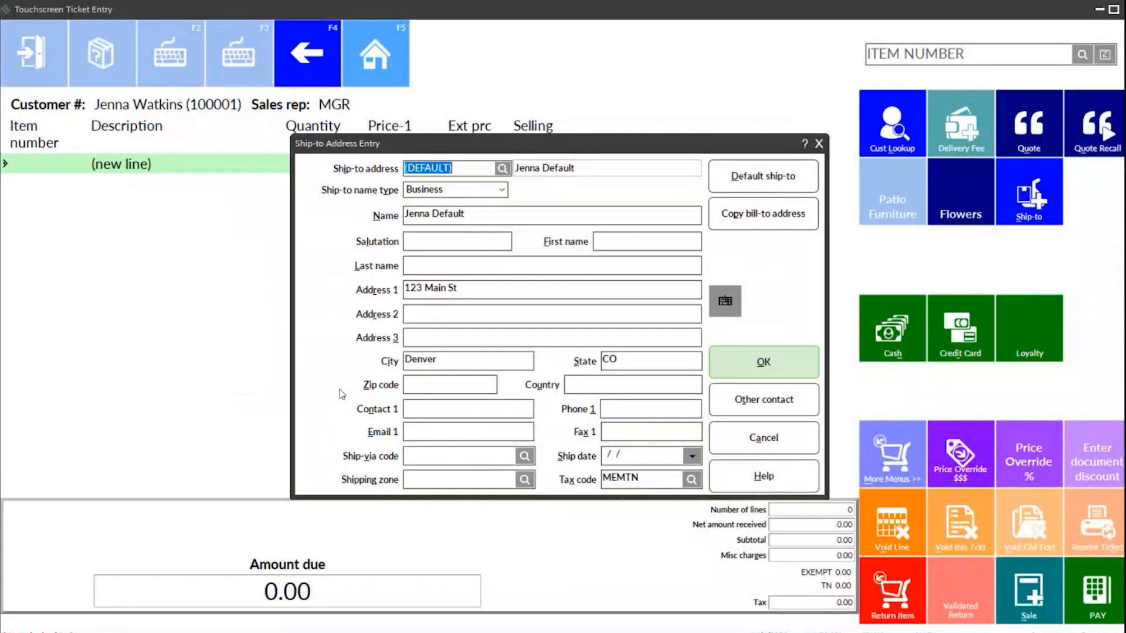
- Fill the ticket's ship-to address from the customer's billing address
click(776, 219)
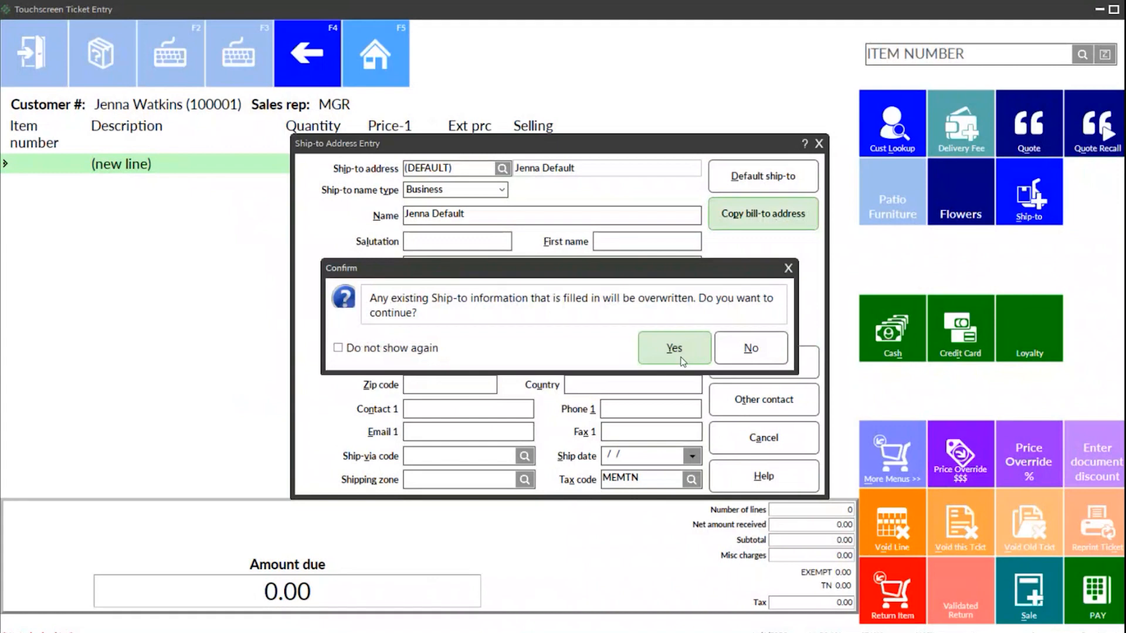
click(674, 348)
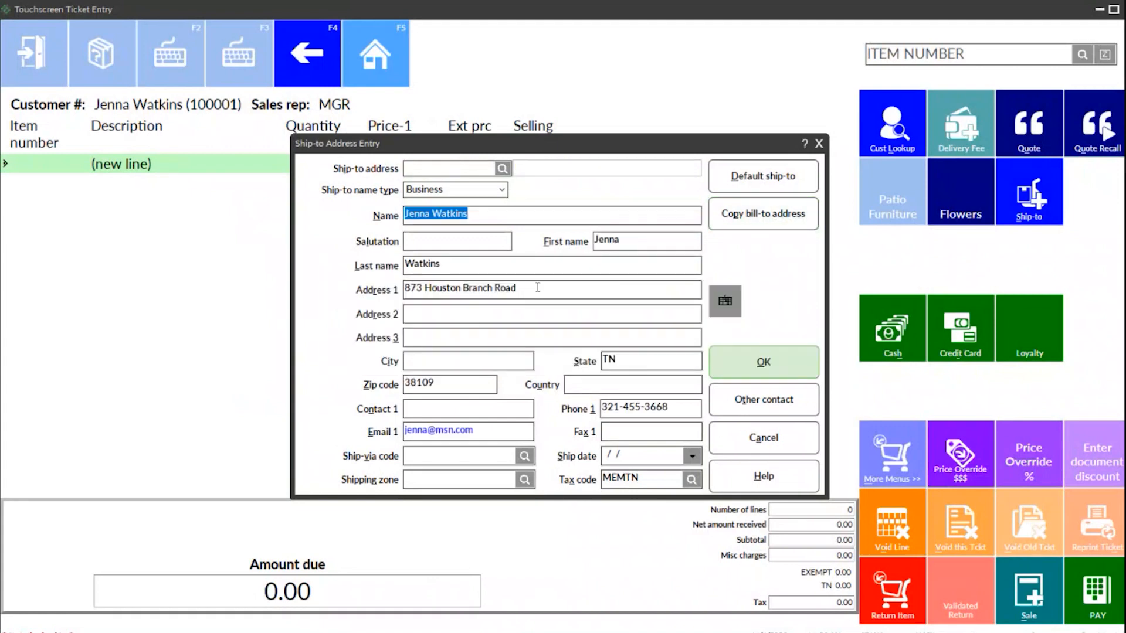
drag(537, 288, 403, 287)
drag(636, 360, 599, 358)
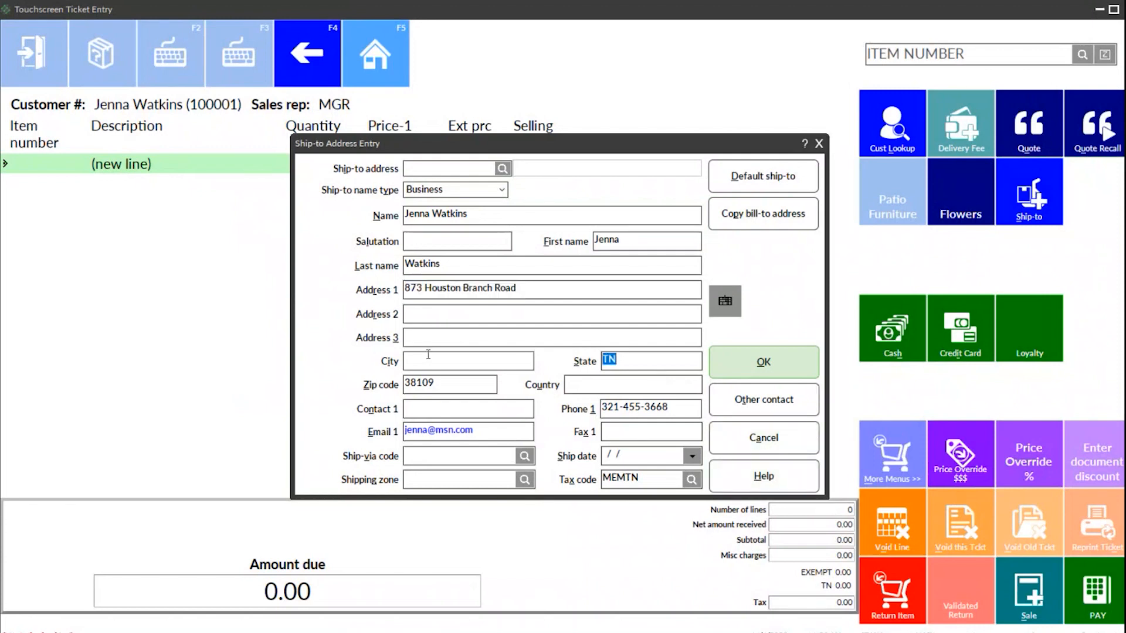
- Replace the ticket's ship-to with the saved ASPEN address and accept it
click(504, 169)
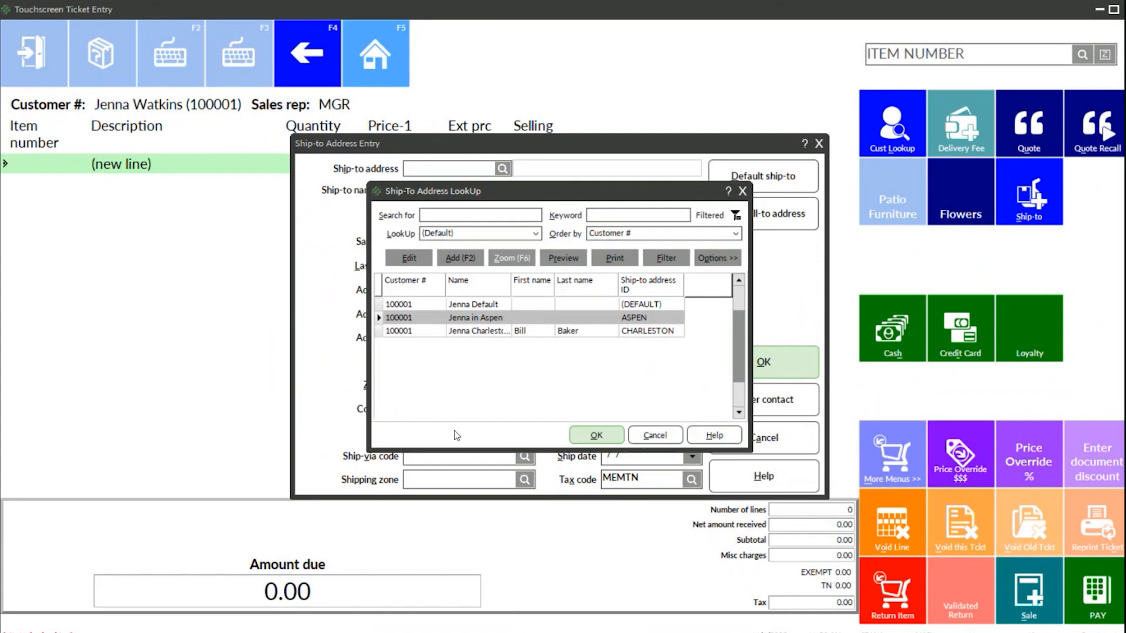
click(595, 436)
click(668, 347)
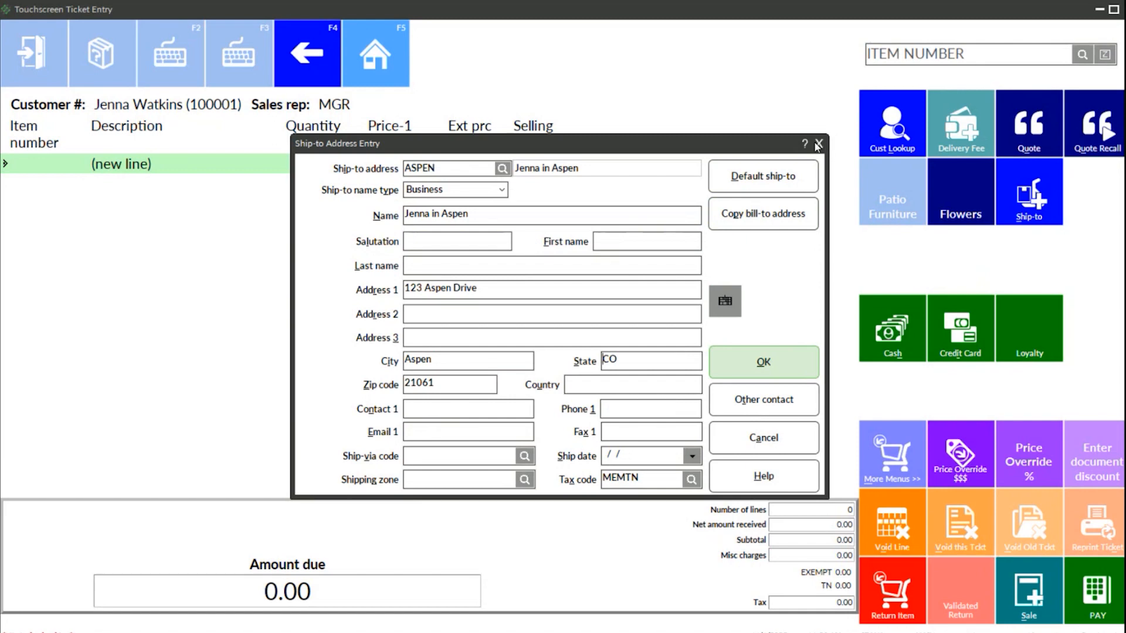
click(818, 144)
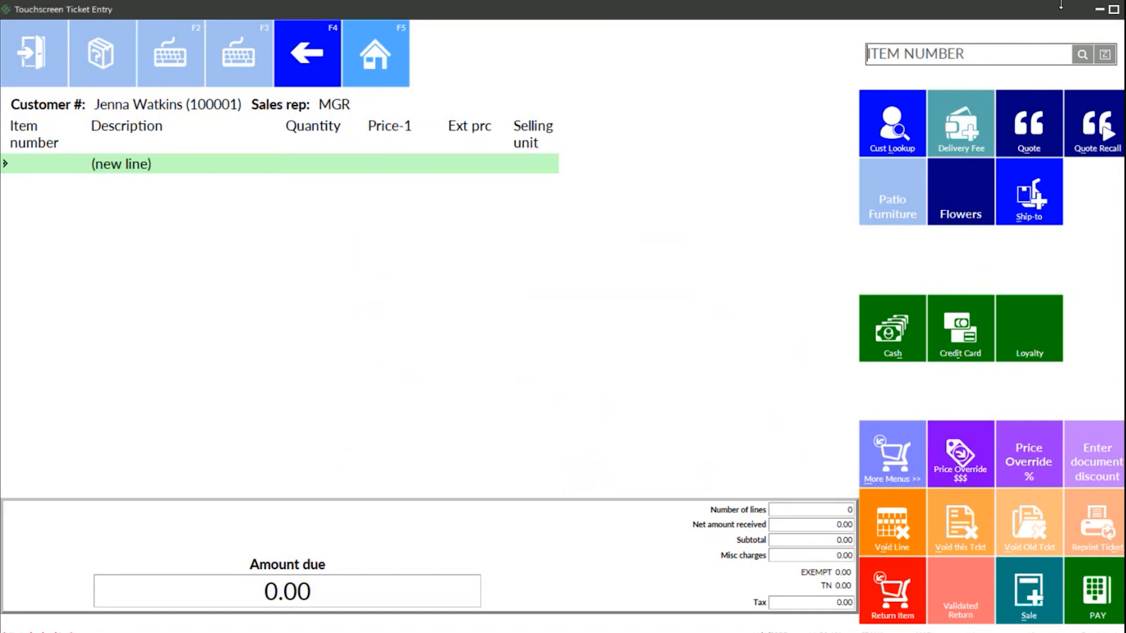
- Close Touchscreen Ticket Entry and open the System > Labels form
click(1100, 9)
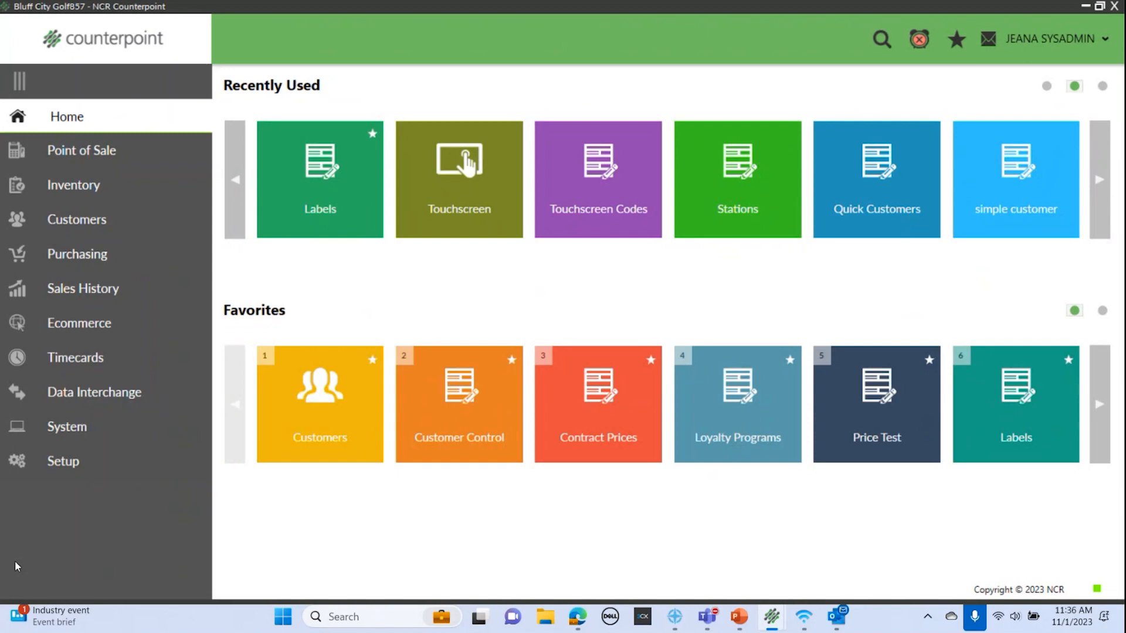
click(70, 424)
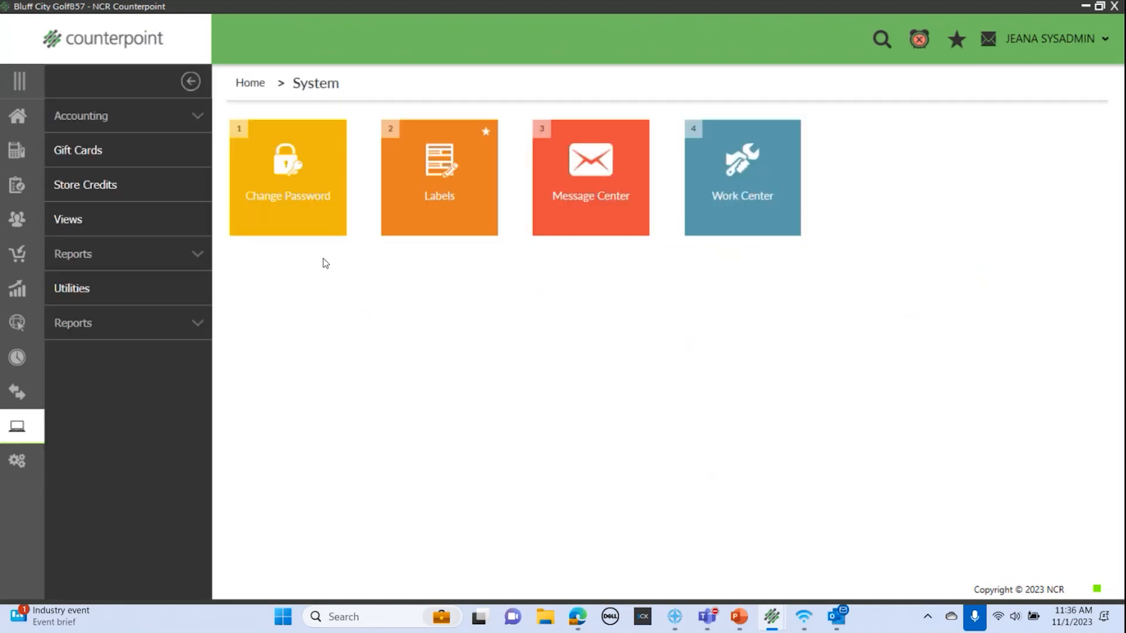
click(417, 224)
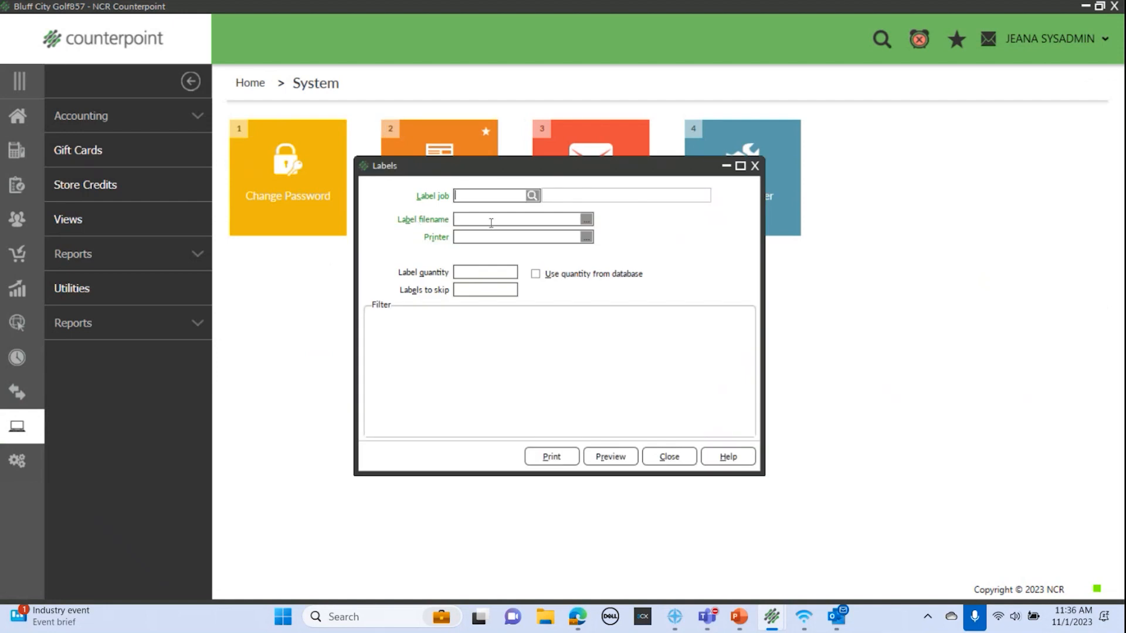
- Load the ADRS-CSALE (Address-Customer-Sales-History) label job from the widened job lookup
click(532, 196)
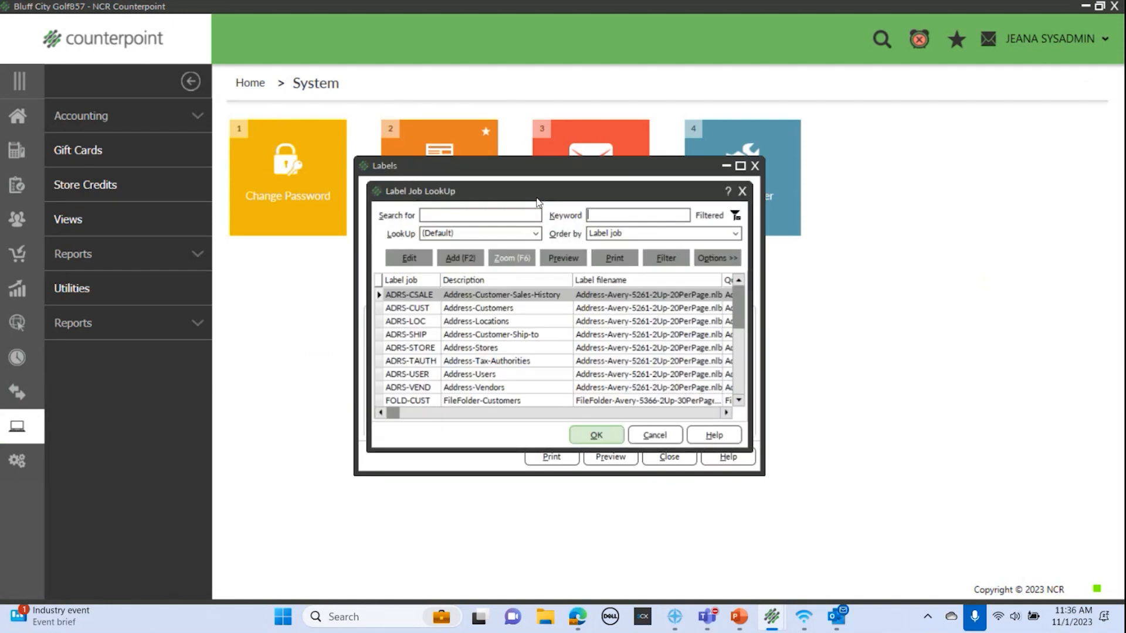
click(492, 309)
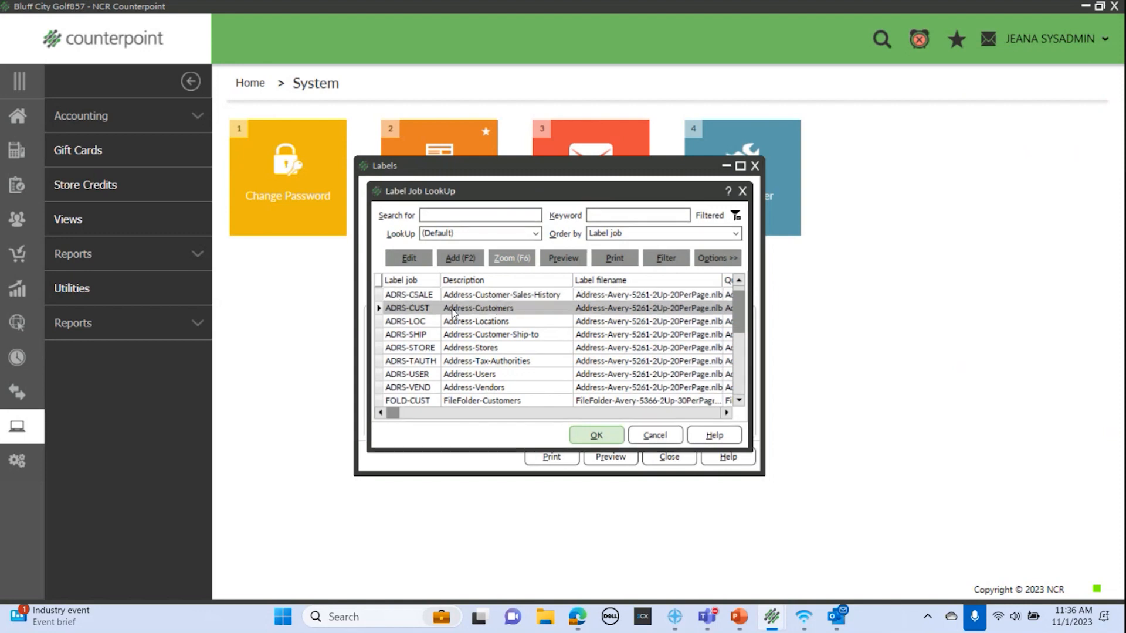
click(467, 349)
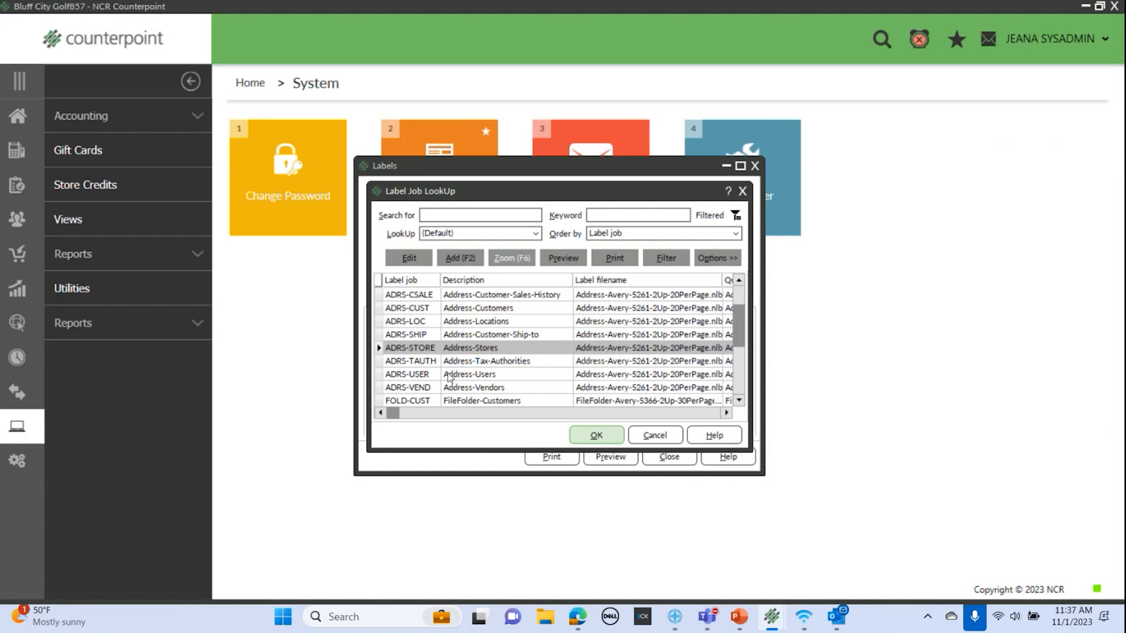
click(452, 375)
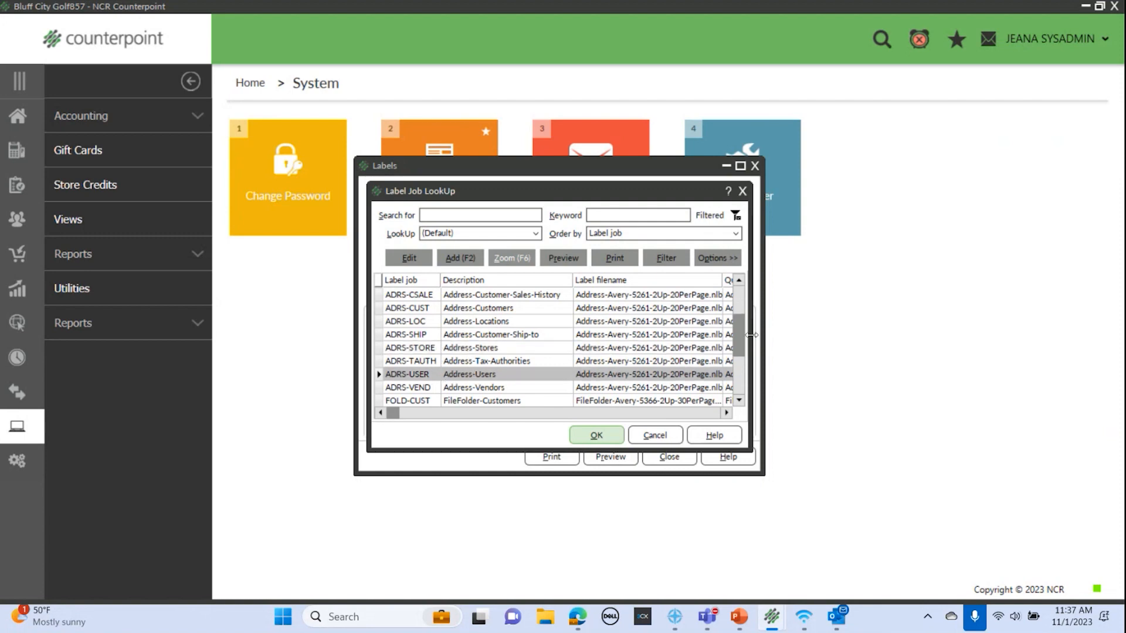
drag(748, 336, 953, 337)
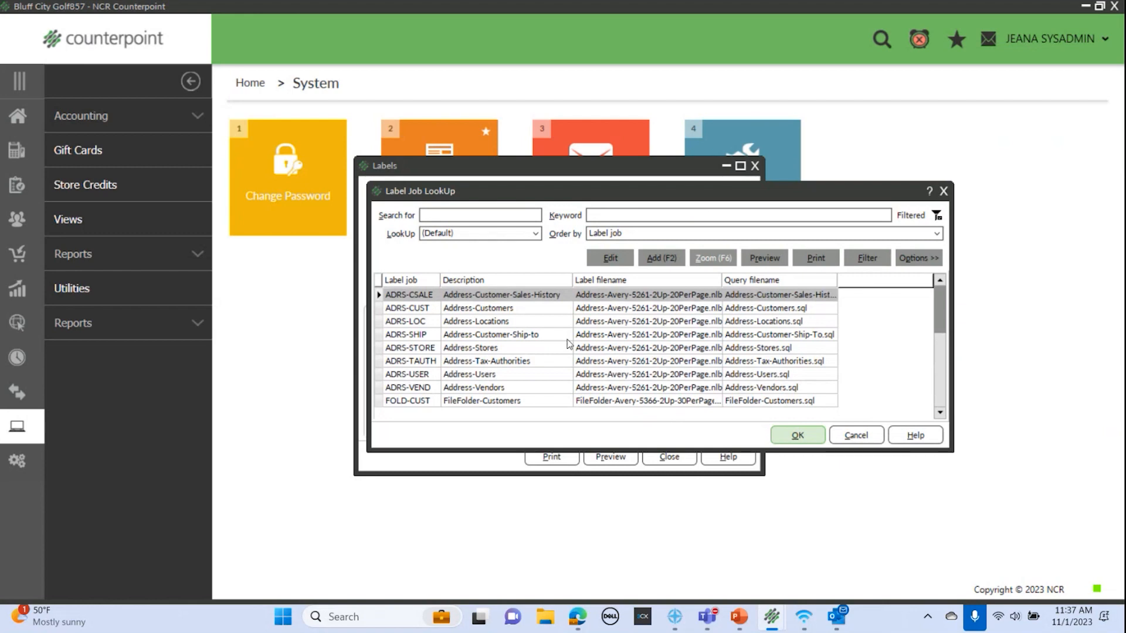
click(540, 309)
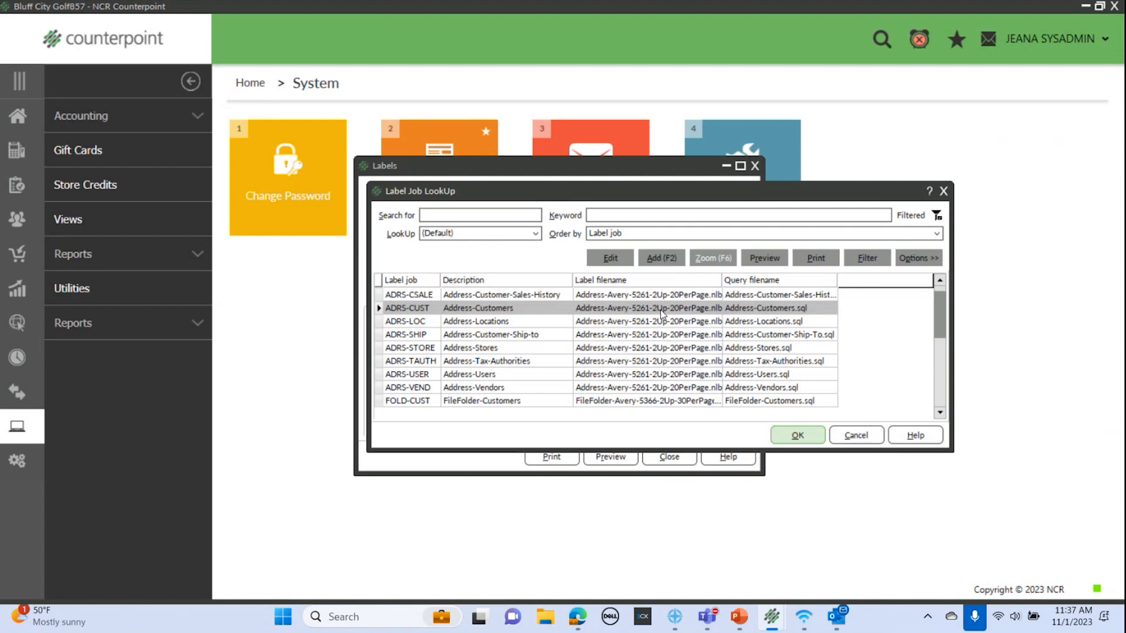
click(498, 295)
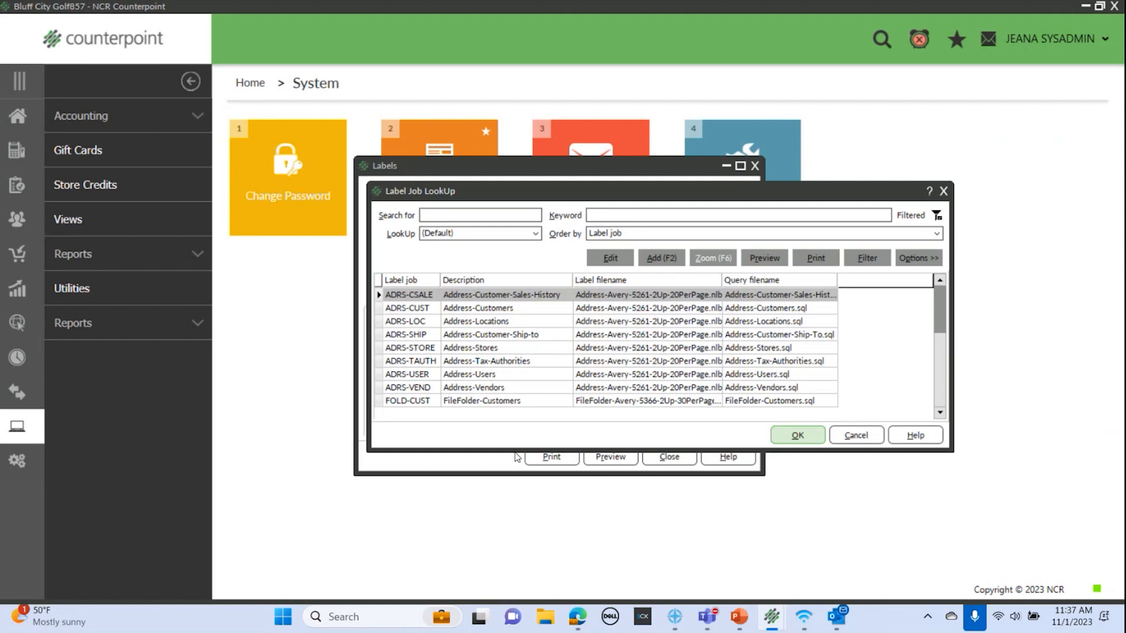
click(796, 435)
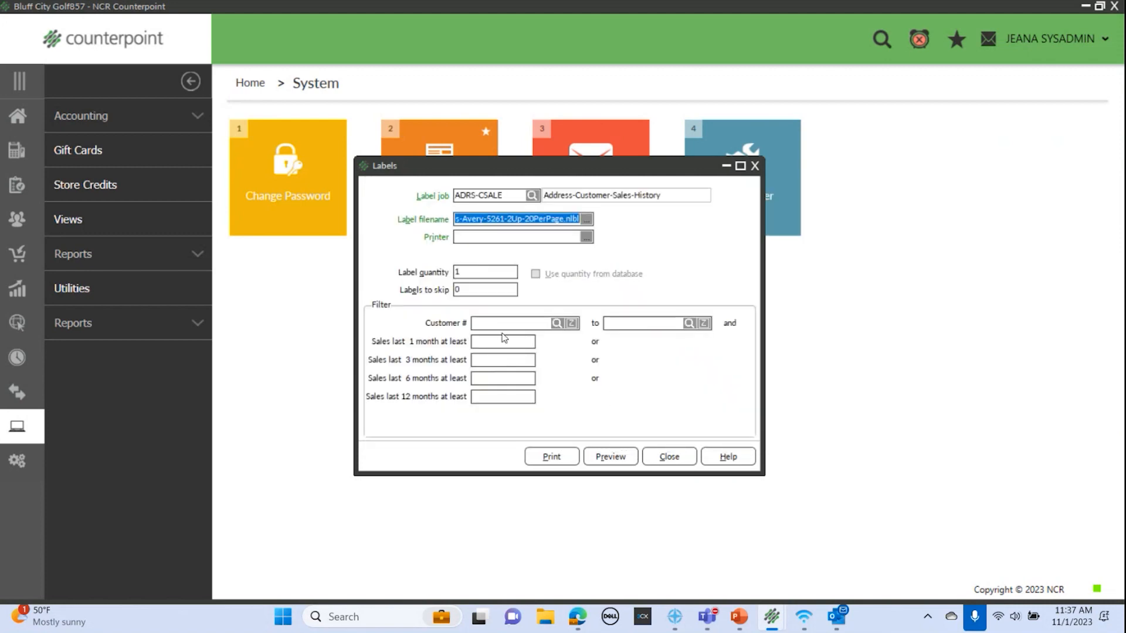
click(503, 340)
- Require sales last 1 month of 10 and set the Customer # operator to 'is not (exactly)'
text(10)
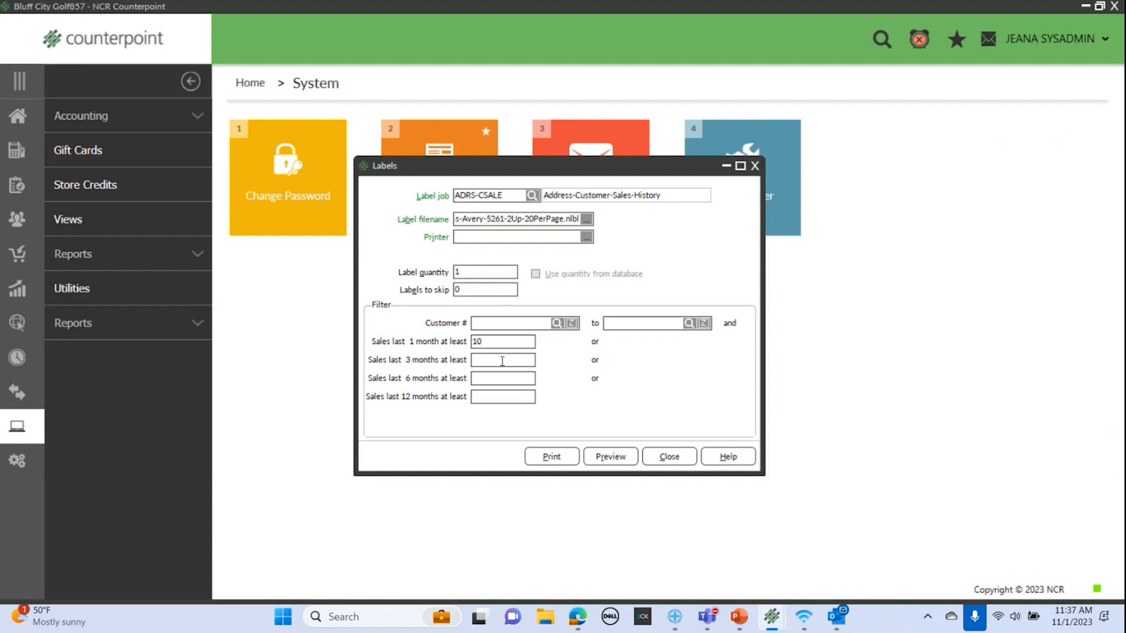
click(525, 321)
right_click(634, 398)
click(657, 380)
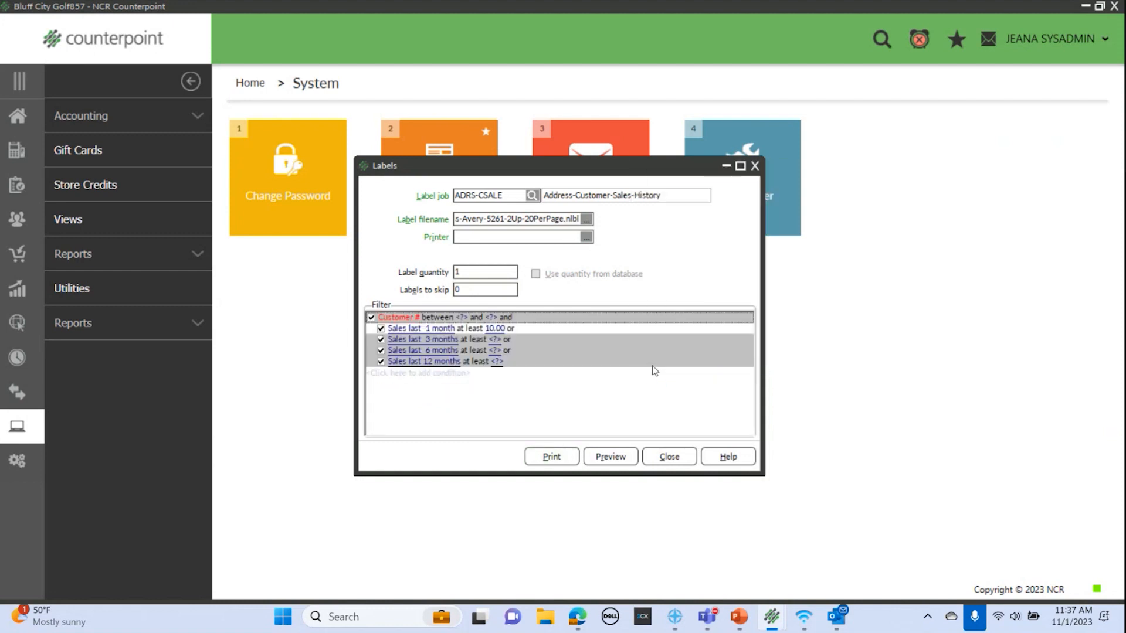
click(437, 318)
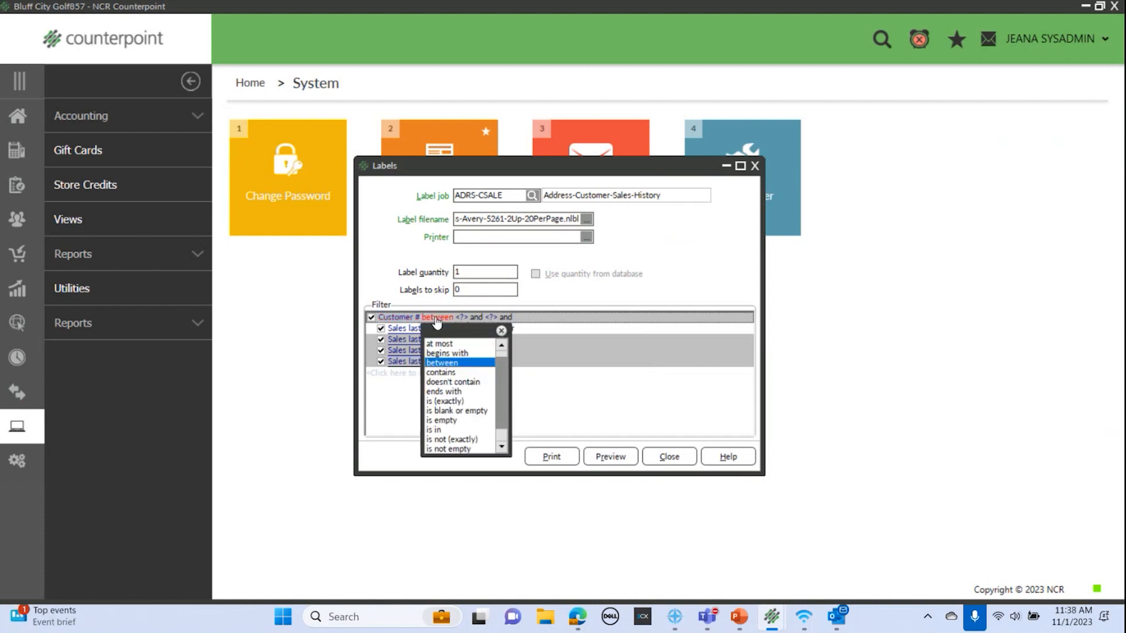
click(437, 439)
- Set customer CASH as the excluded Customer # in the label filter
right_click(583, 403)
click(614, 387)
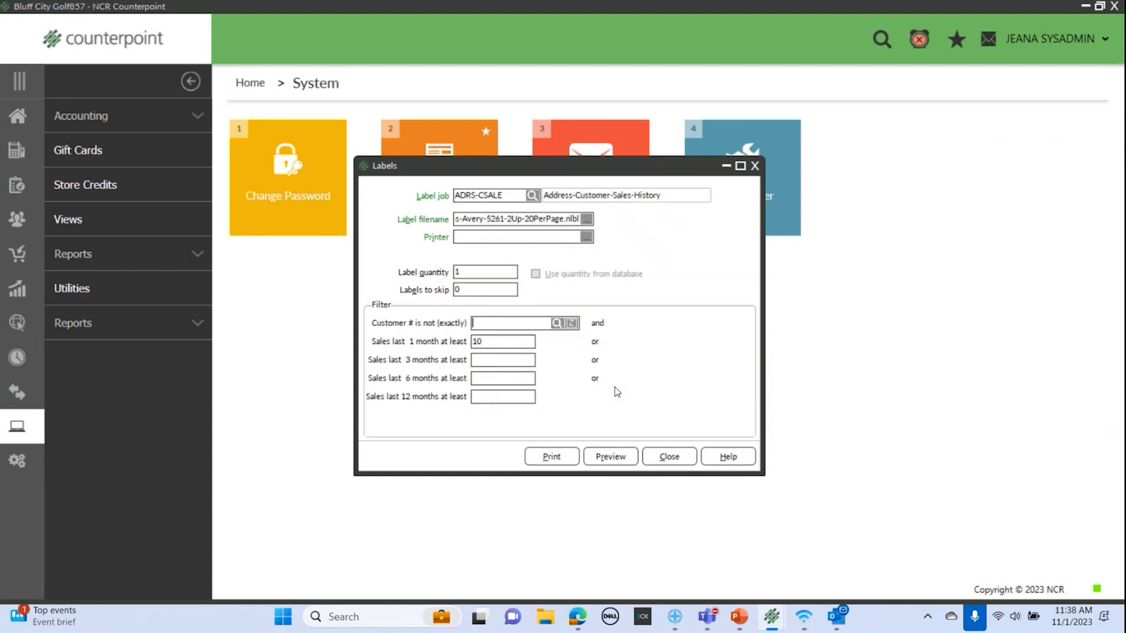
click(557, 324)
text(cash)
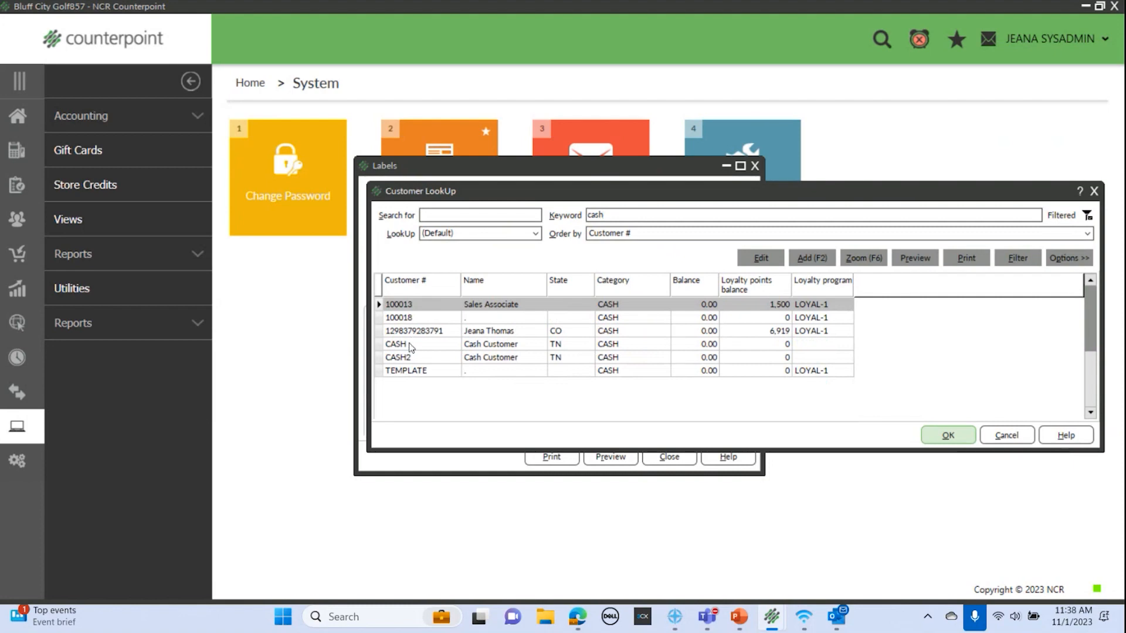
click(410, 344)
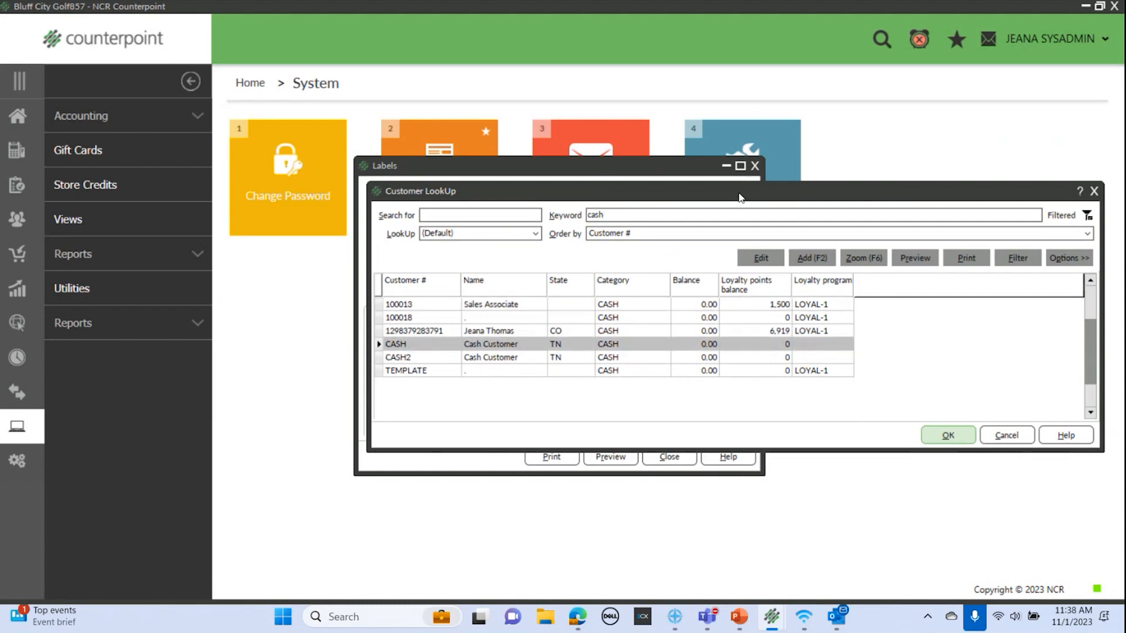
drag(739, 198, 526, 124)
click(734, 361)
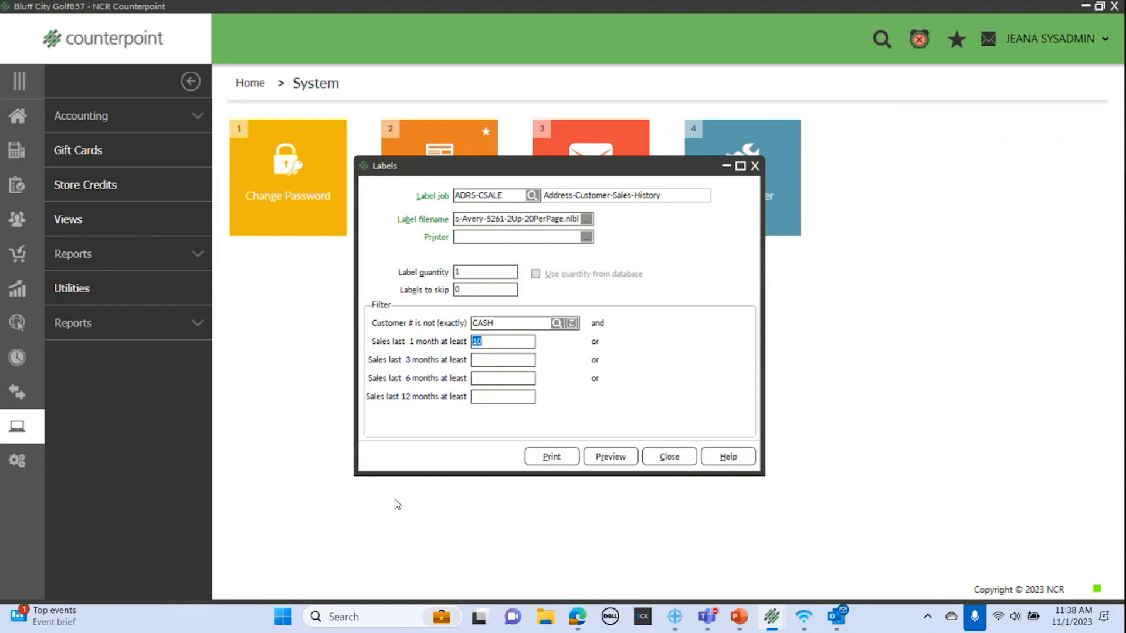
- Preview the filtered address labels, stepping through to the last customer's label
click(597, 460)
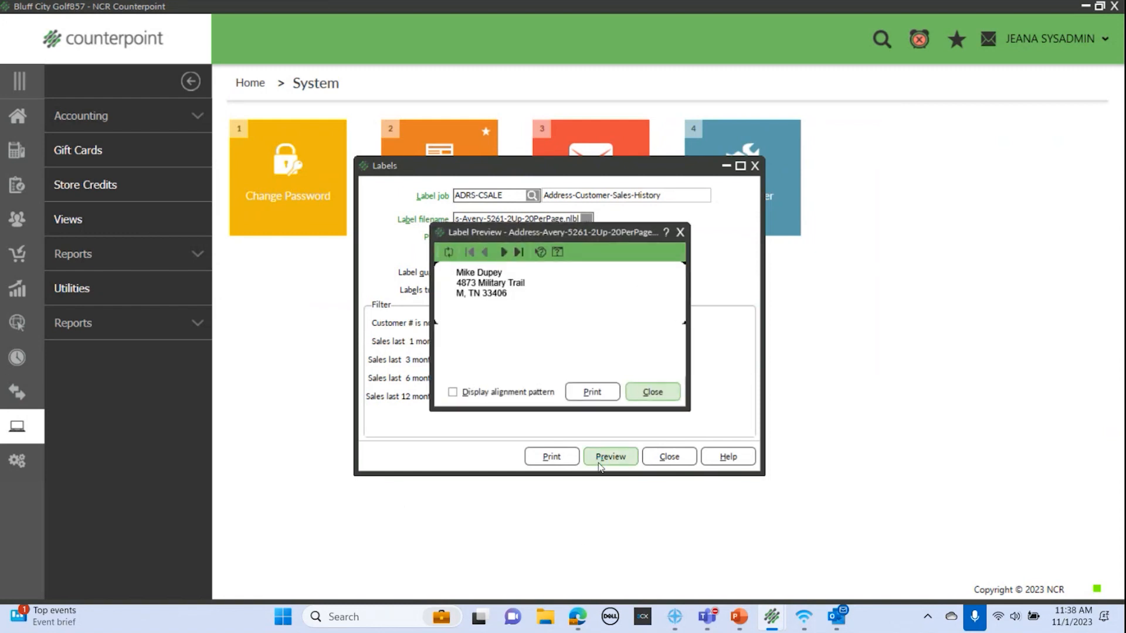
click(503, 252)
click(504, 253)
click(504, 252)
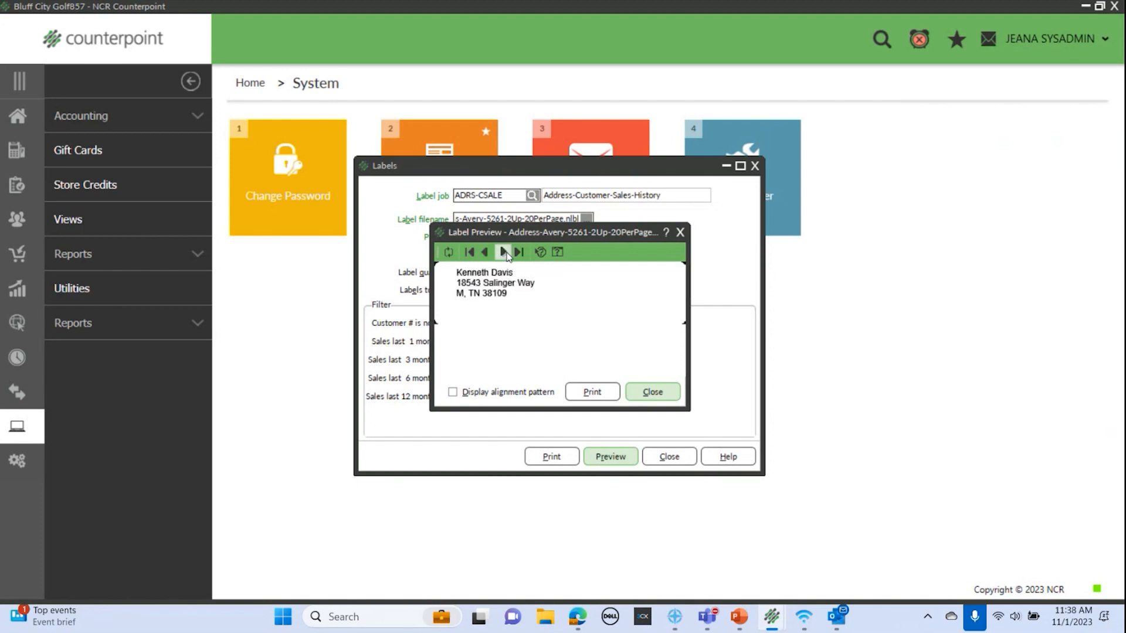
- Close the label preview and Labels form, returning to the Home page
click(680, 233)
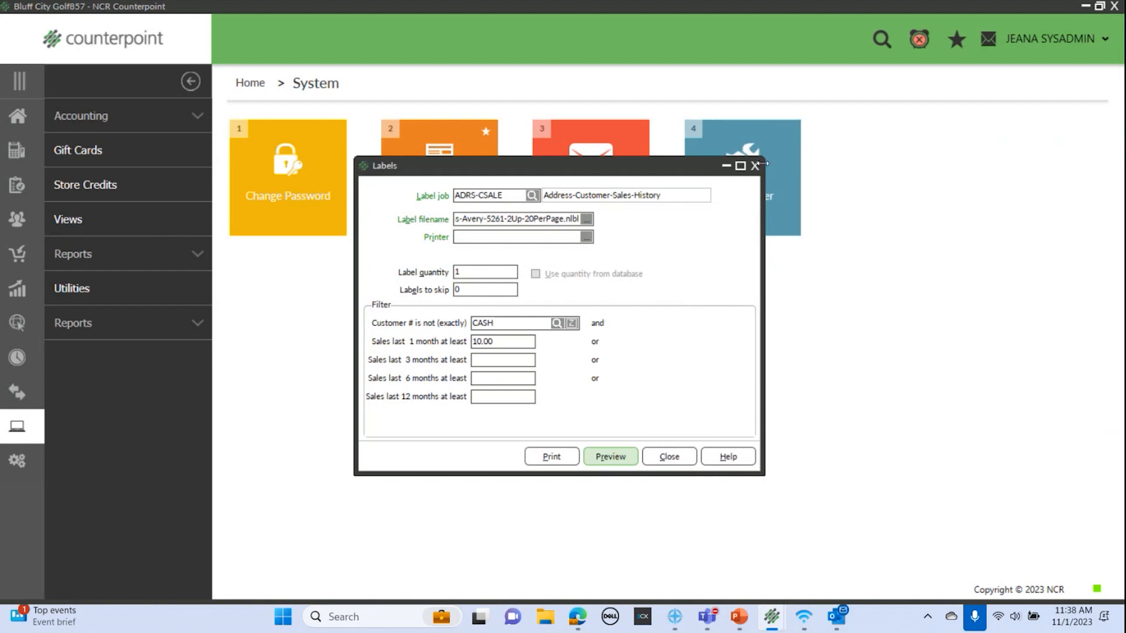
click(755, 167)
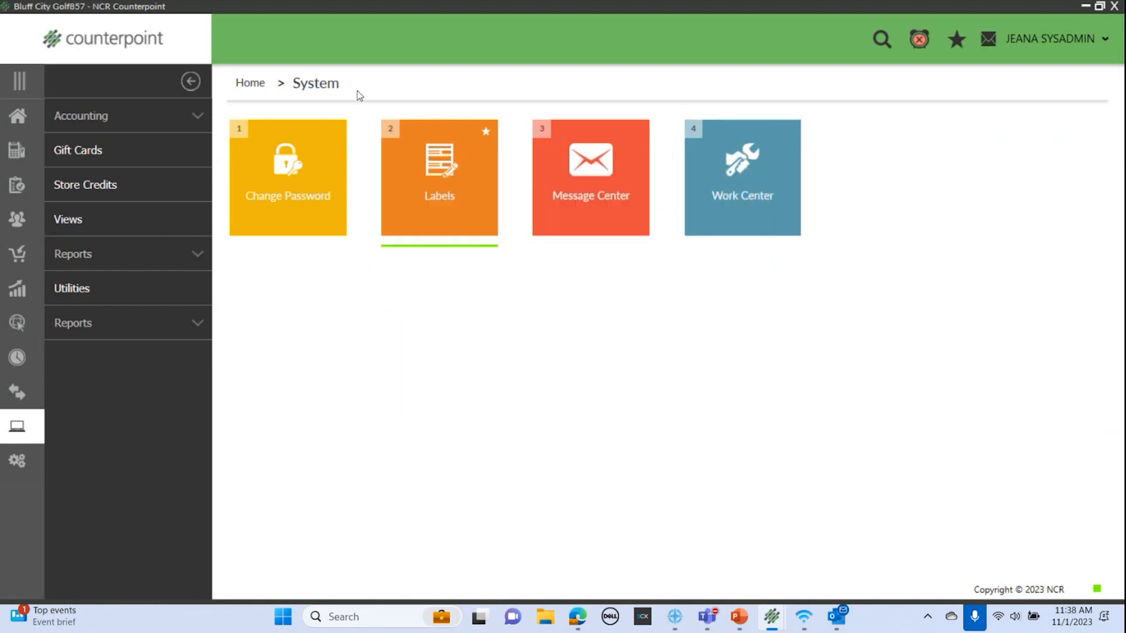
click(20, 117)
mouse_move(674, 629)
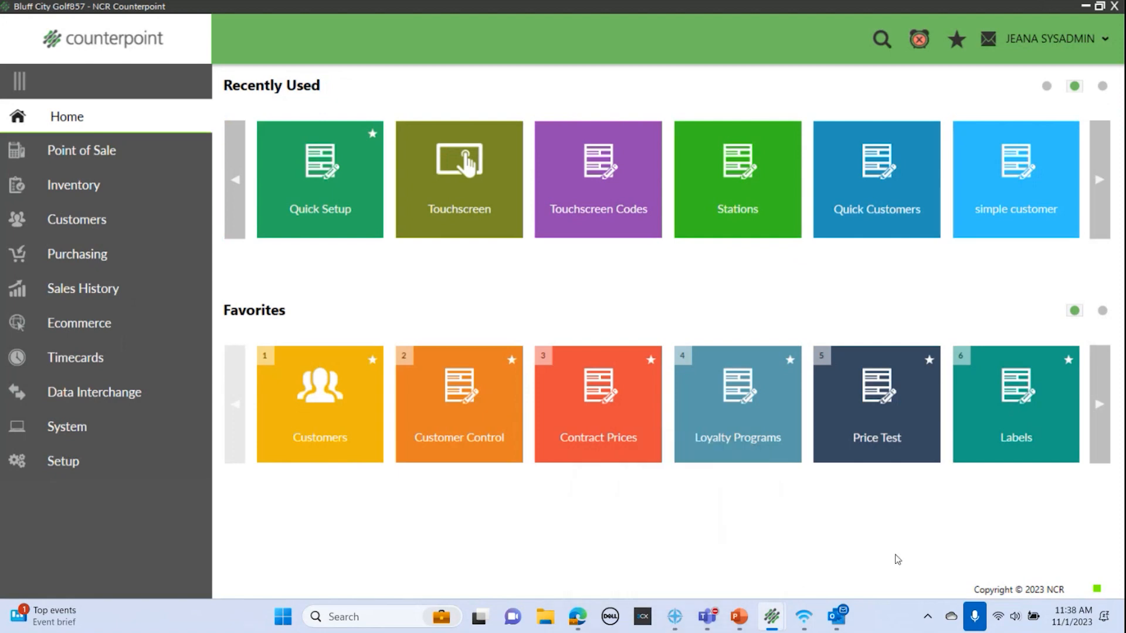
- Switch to the training presentation and start the slide show from the Key Takeaways slide
click(736, 617)
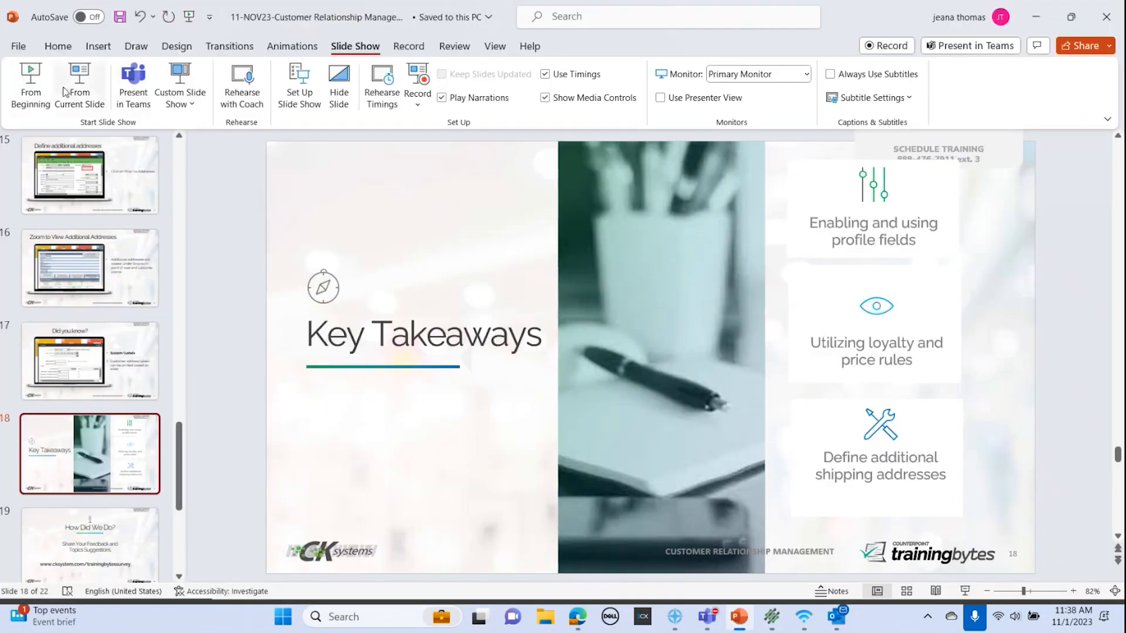
click(78, 85)
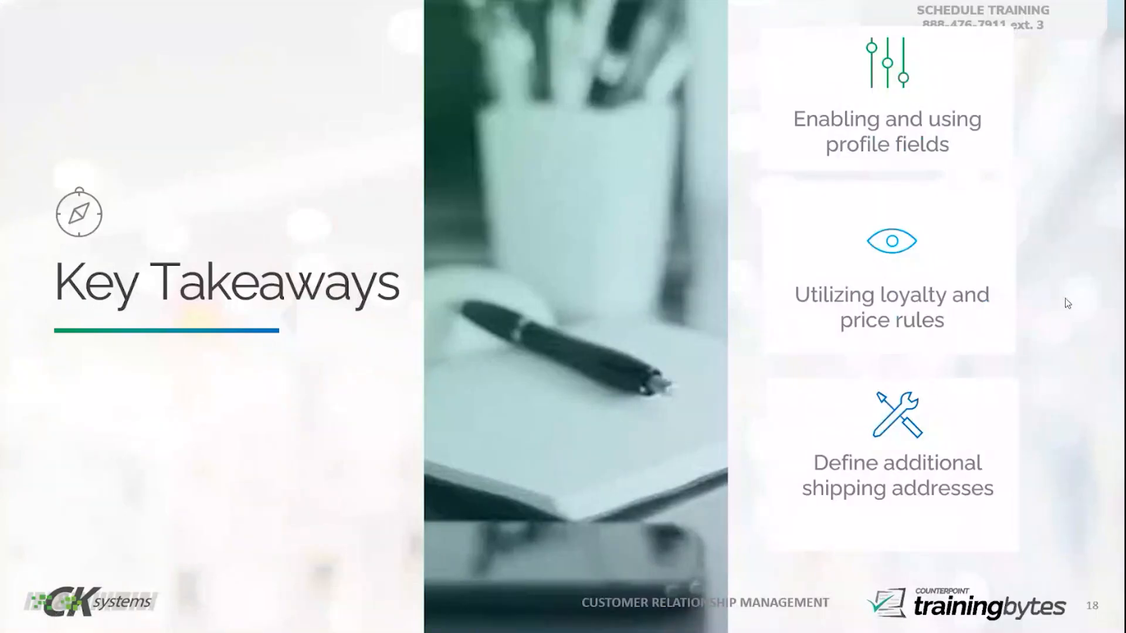